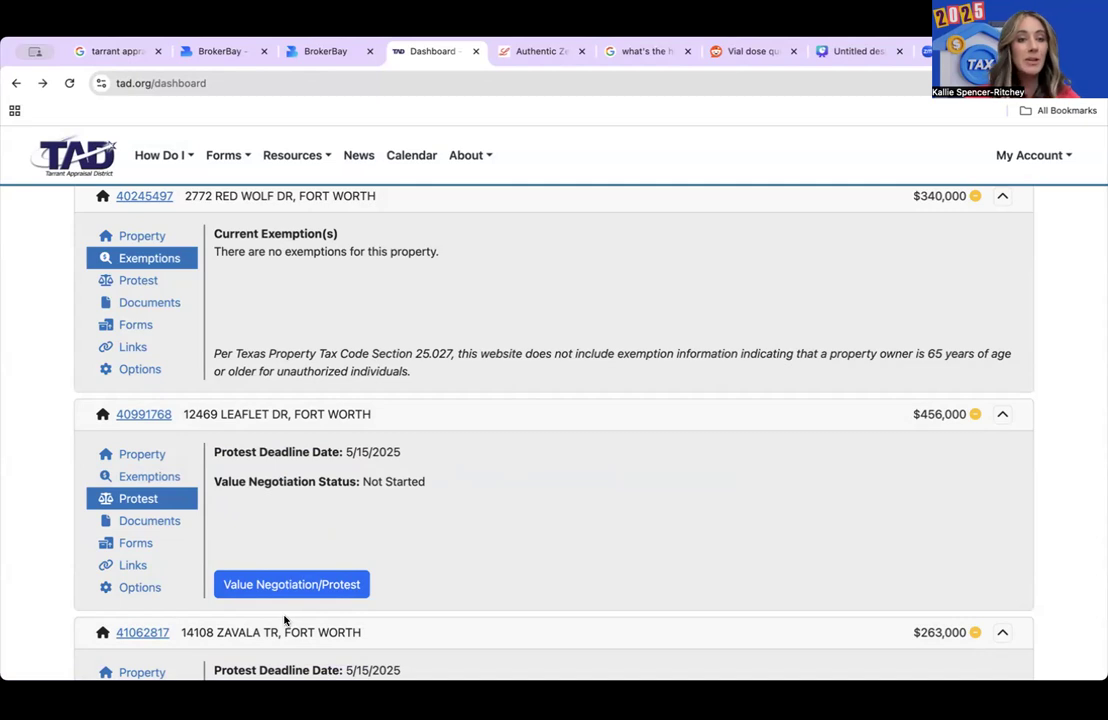
- Start the 2025 value negotiation for the $456,000 property
left_click(285, 586)
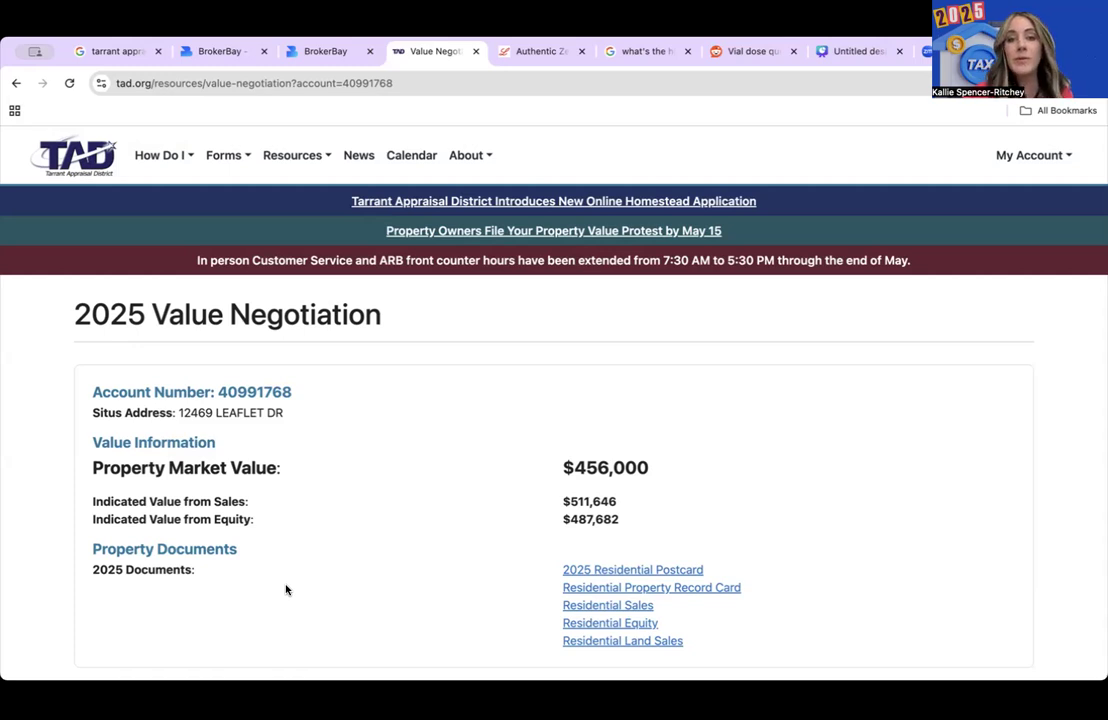
- Enter an opinion of value of $430,000 for the $456,000 property and submit it
scroll(286, 590, "down", 1)
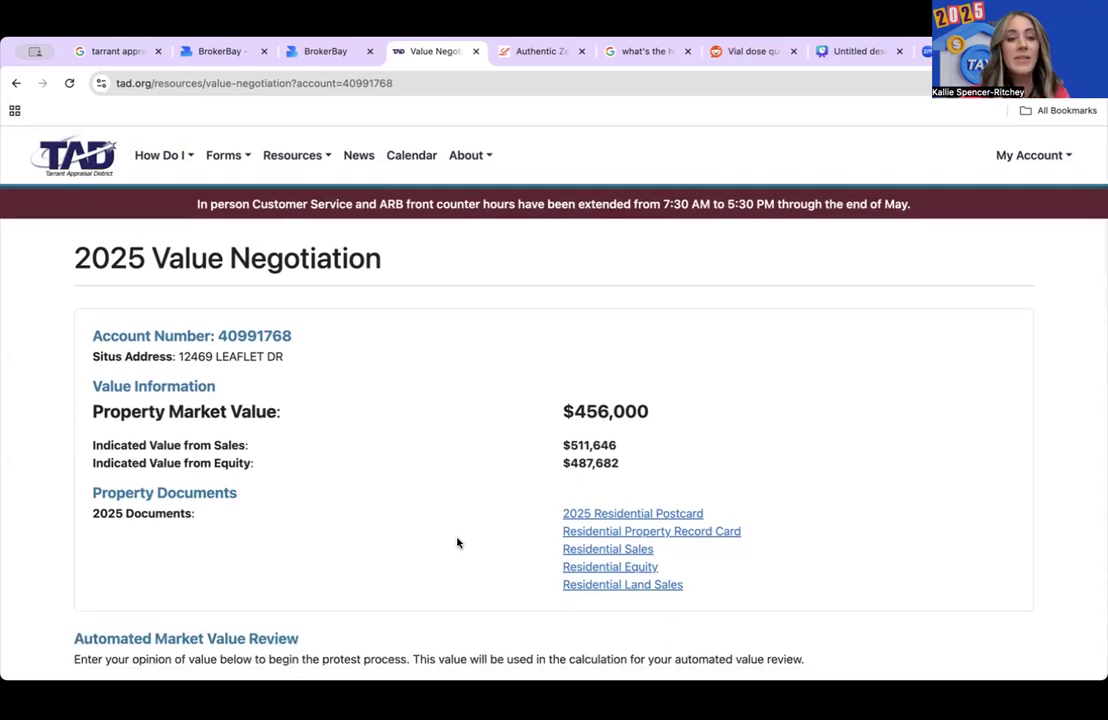
scroll(457, 543, "down", 1)
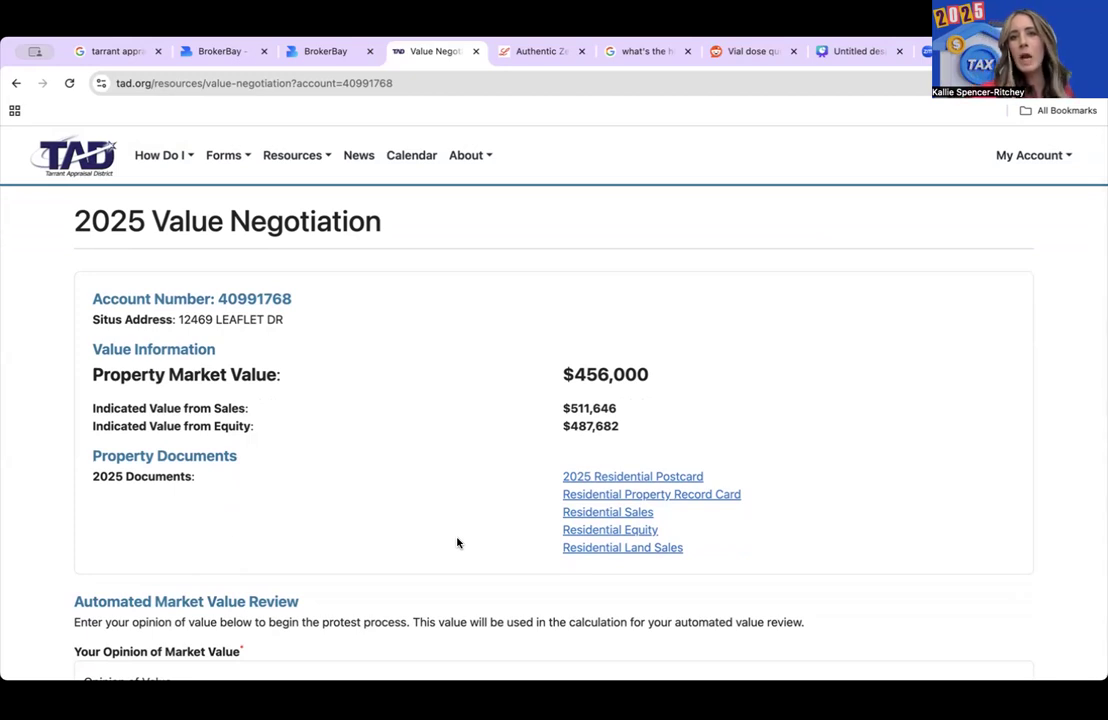
scroll(457, 543, "down", 1)
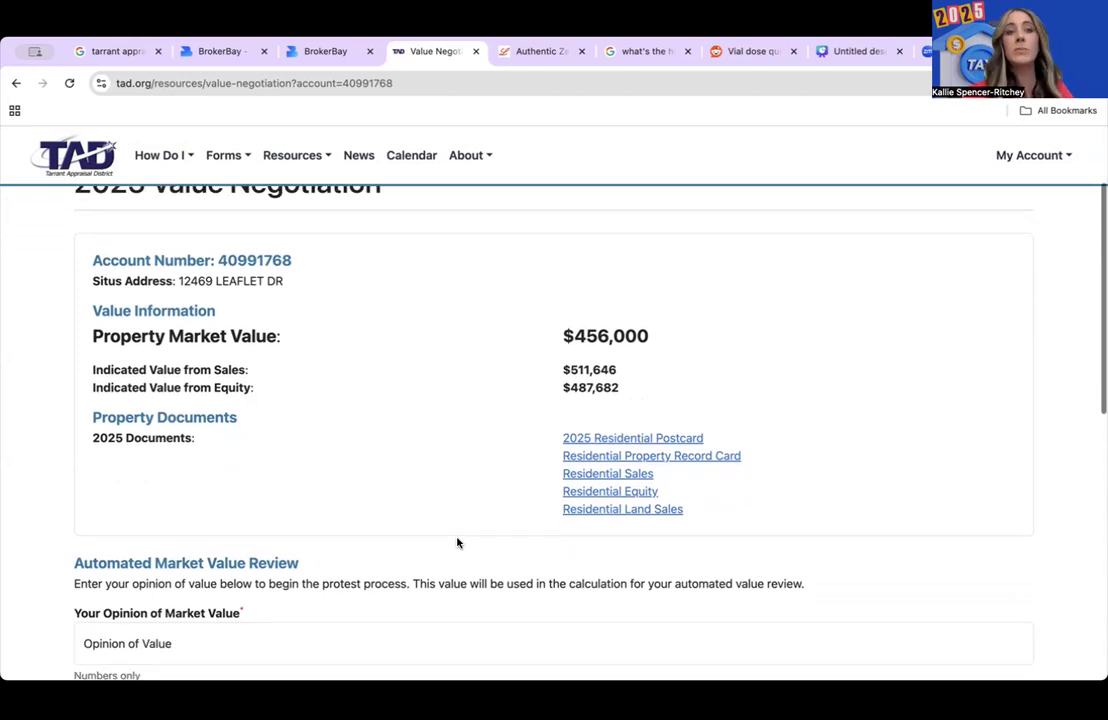
scroll(457, 543, "down", 1)
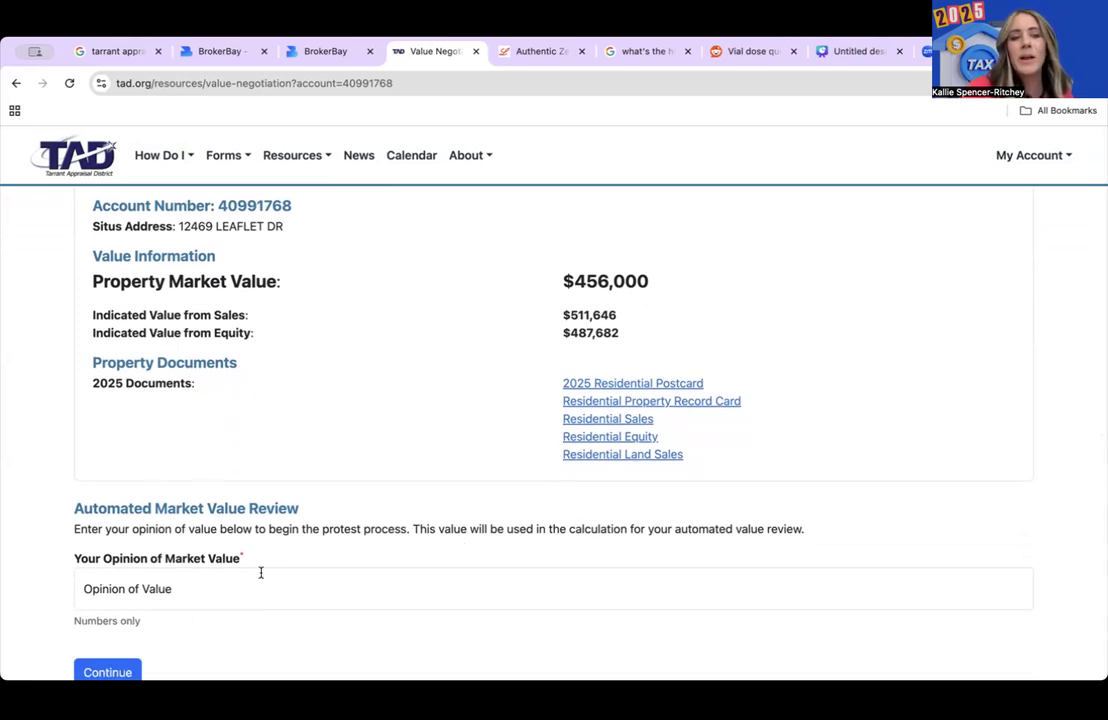
left_click(141, 589)
scroll(144, 593, "down", 1)
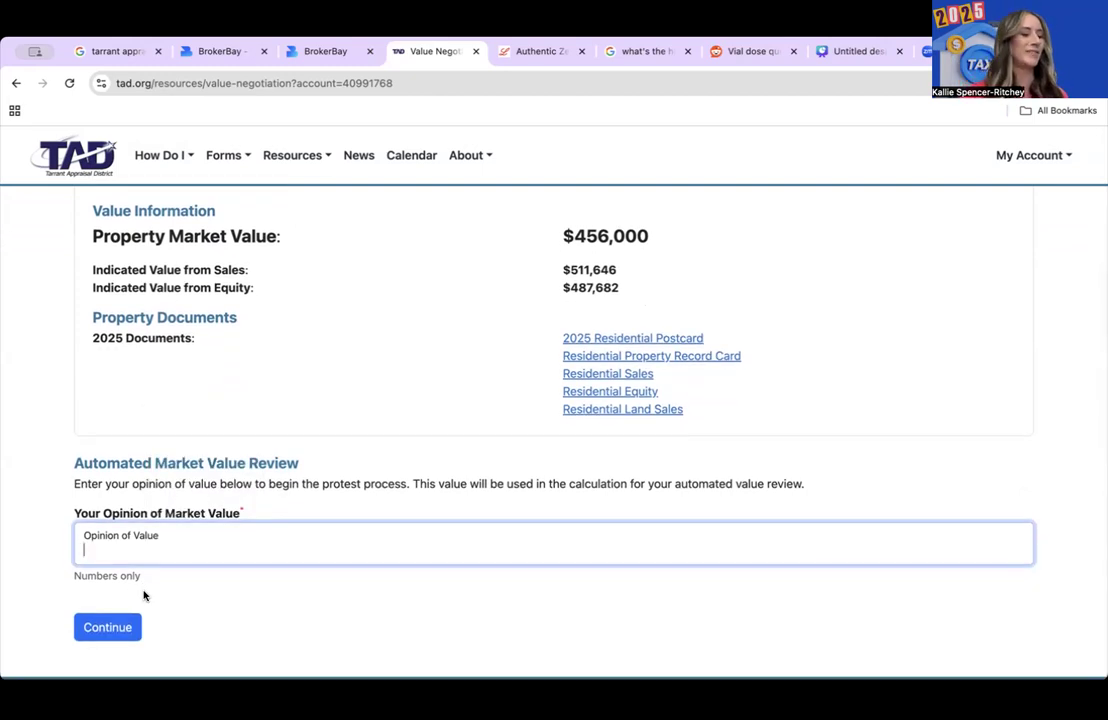
type("4")
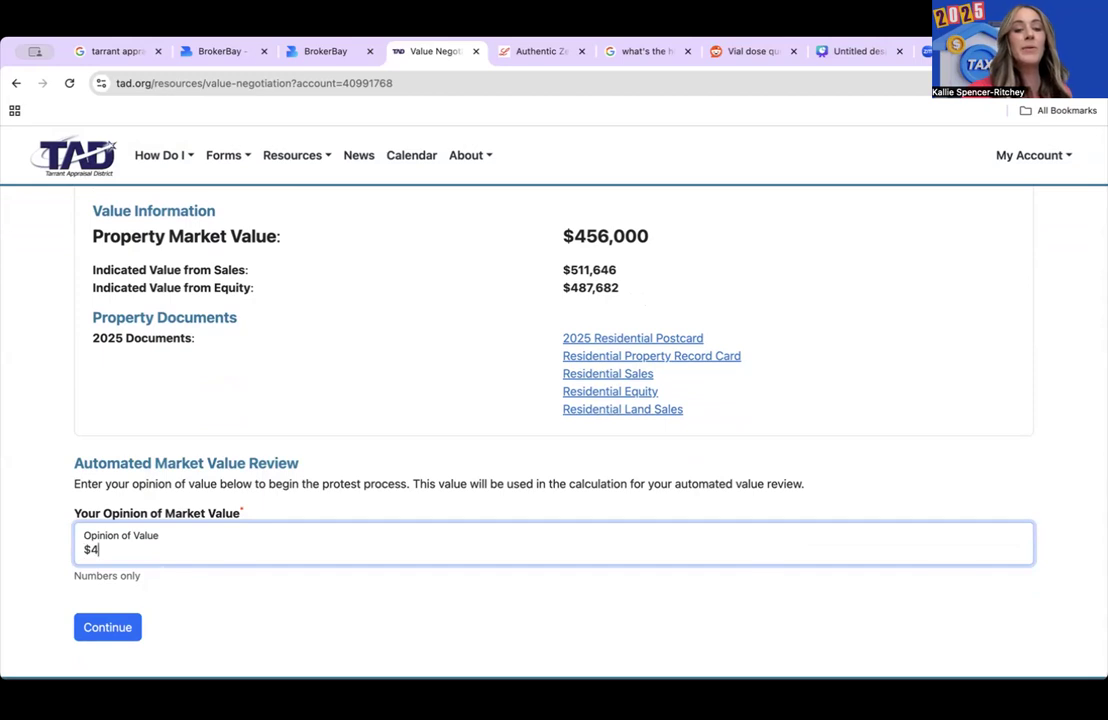
type("30")
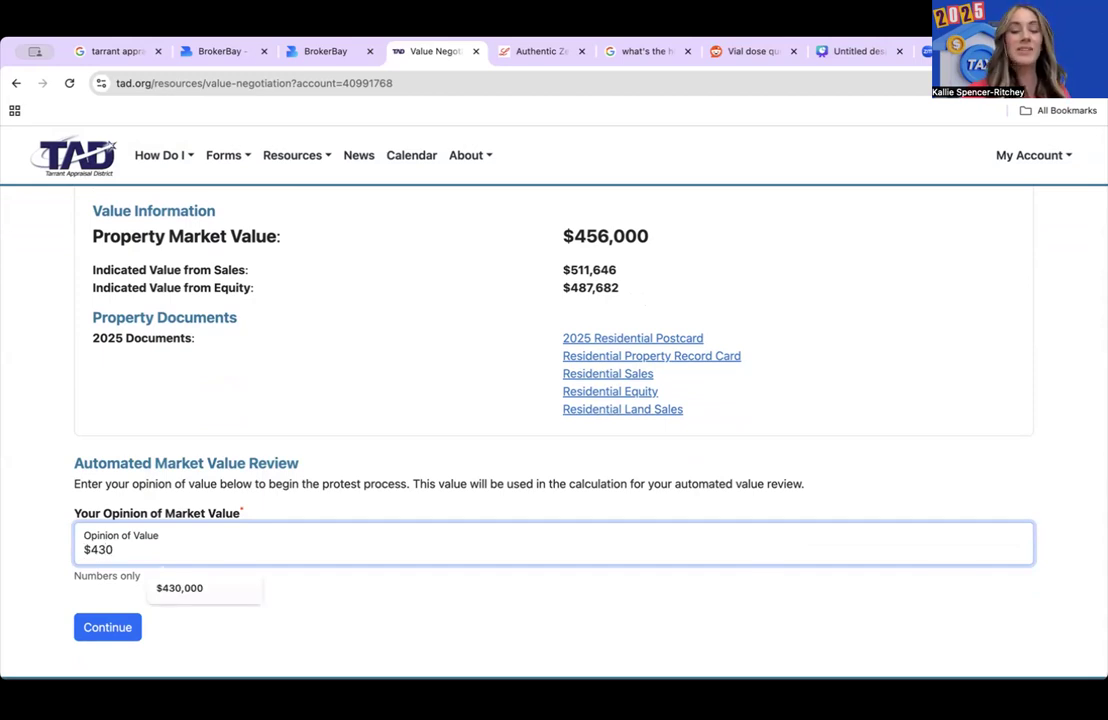
type(",000")
left_click(104, 628)
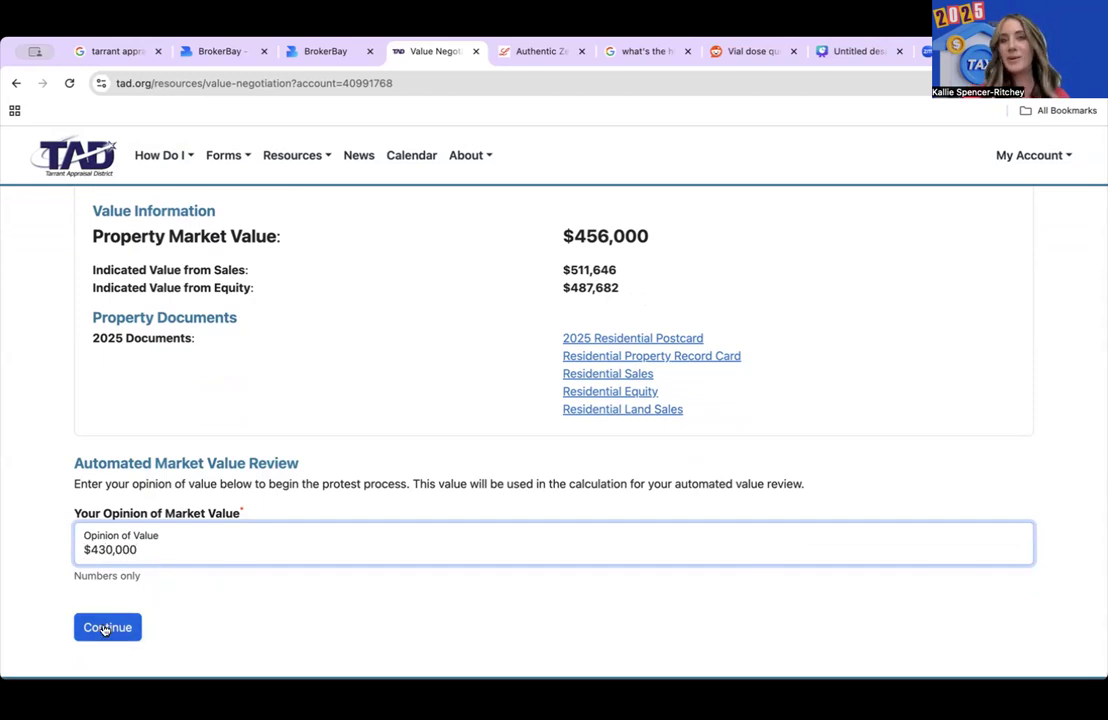
left_click(104, 628)
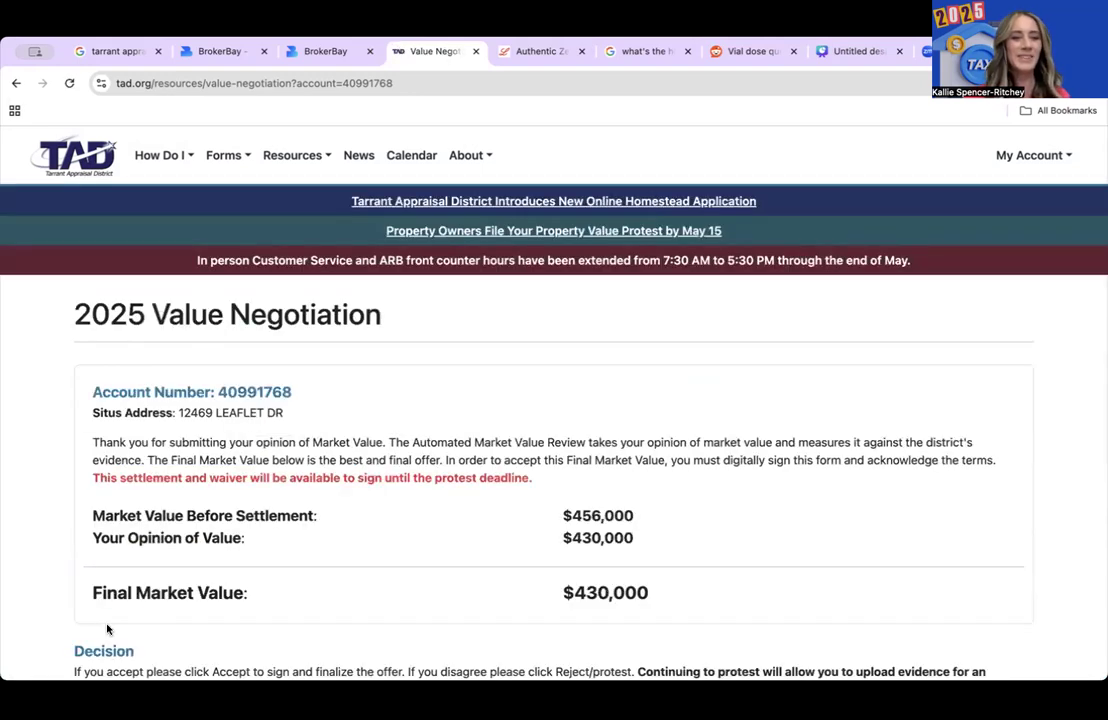
scroll(203, 543, "down", 1)
scroll(203, 543, "down", 2)
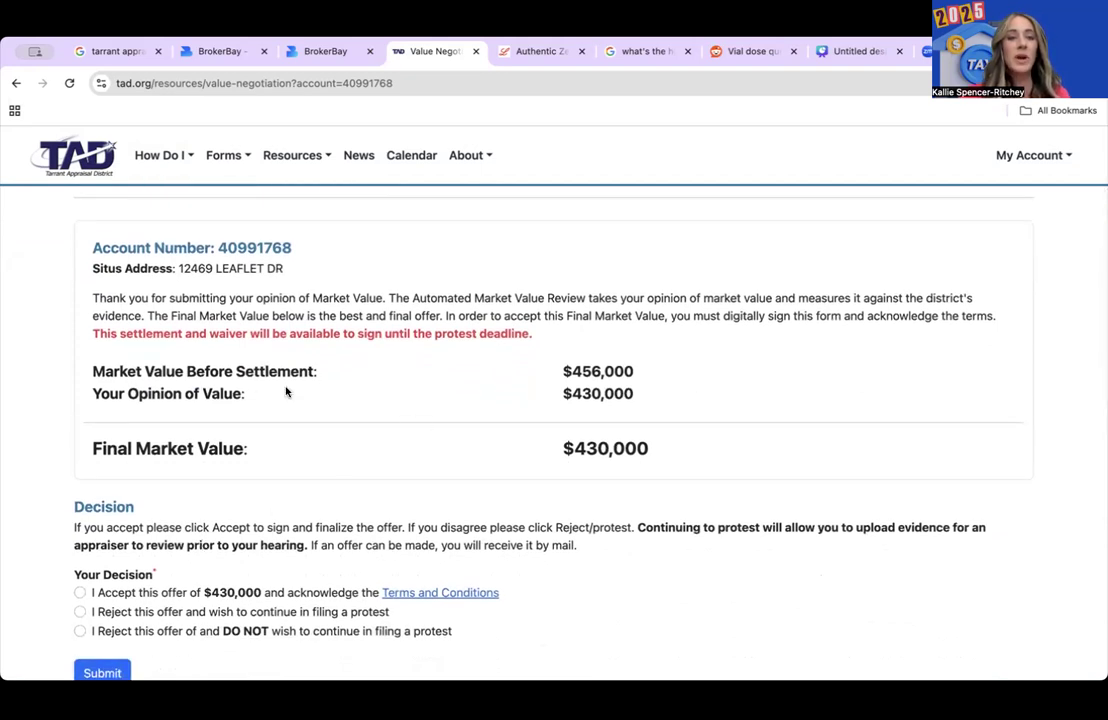
scroll(250, 450, "down", 1)
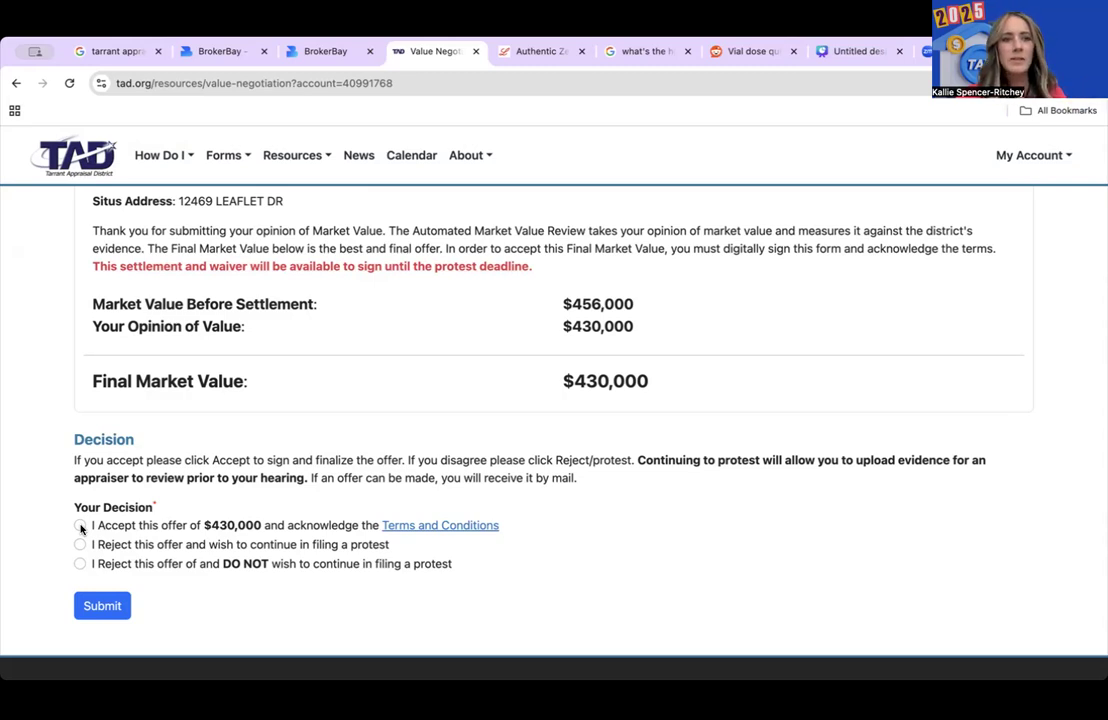
- Accept the $430,000 offer, consent to electronic signature, and submit the agreement
left_click(80, 526)
scroll(223, 600, "down", 2)
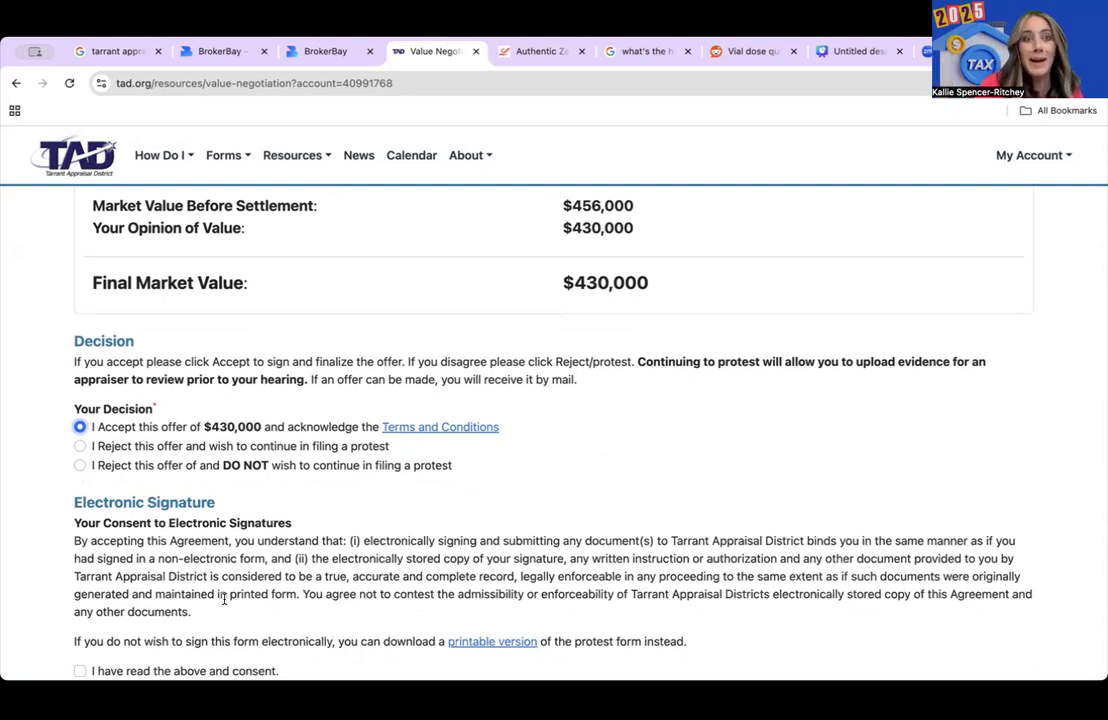
scroll(224, 600, "down", 4)
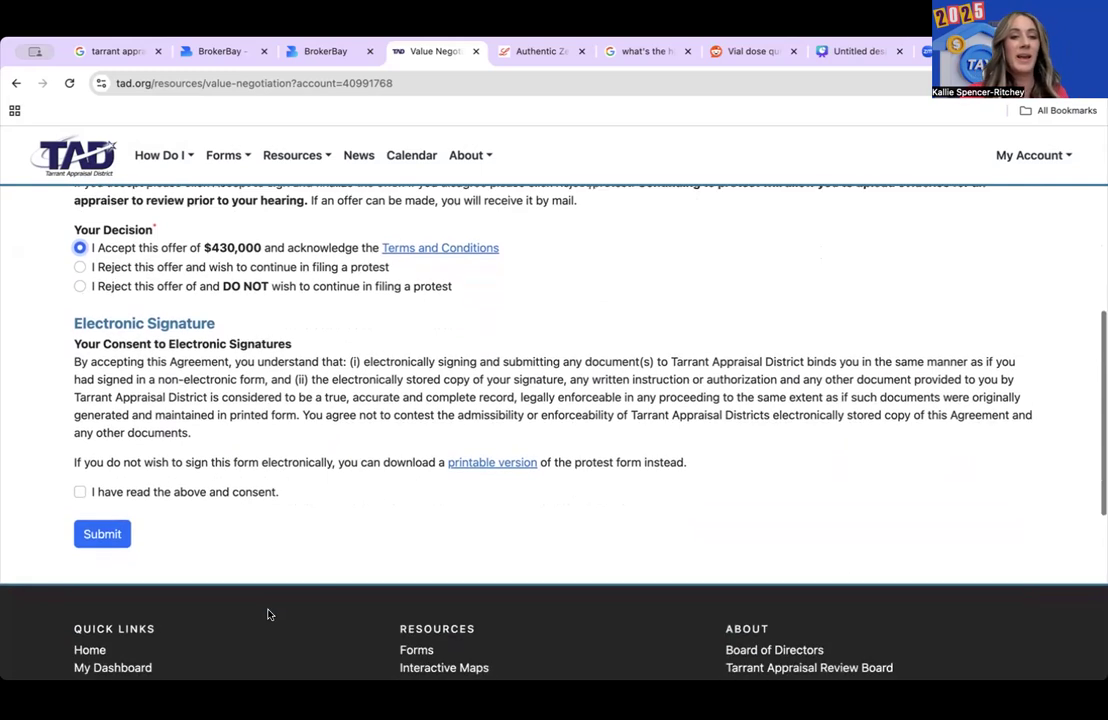
left_click(80, 493)
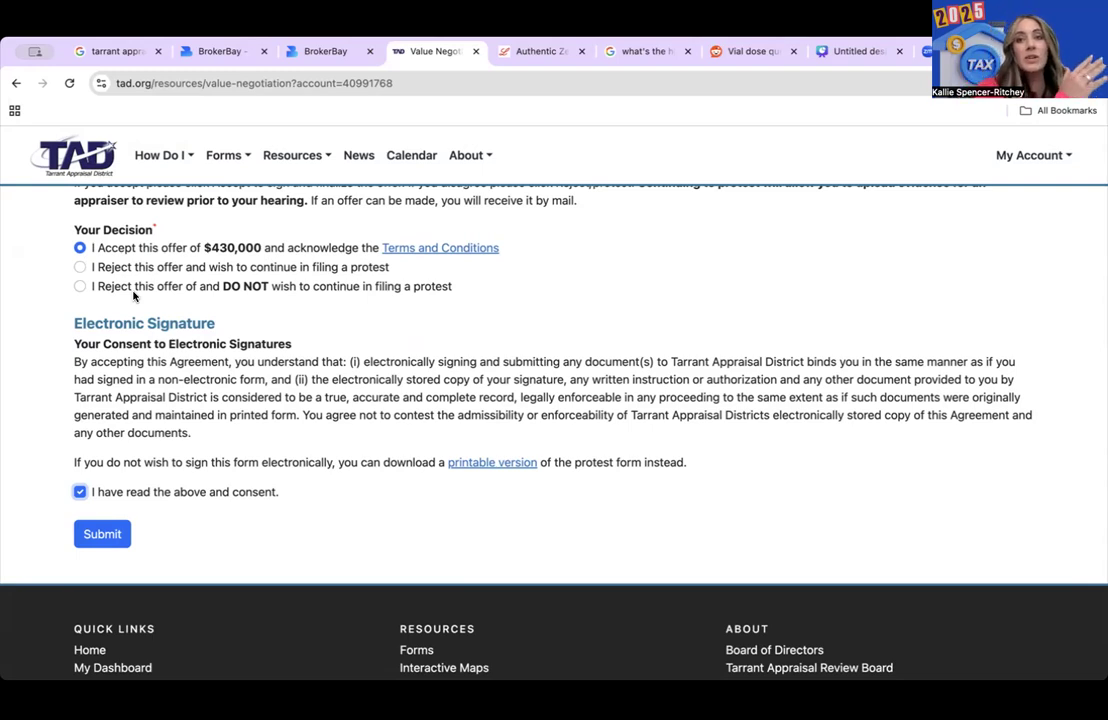
left_click(104, 534)
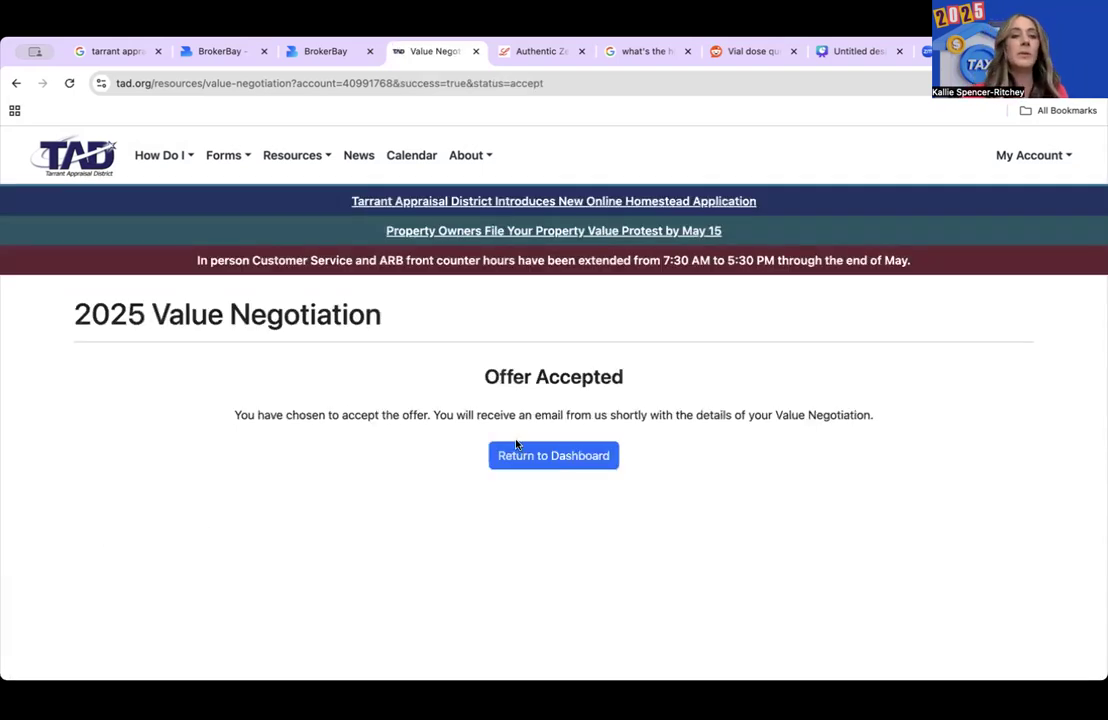
- Return from the Offer Accepted page to the property dashboard
left_click(573, 466)
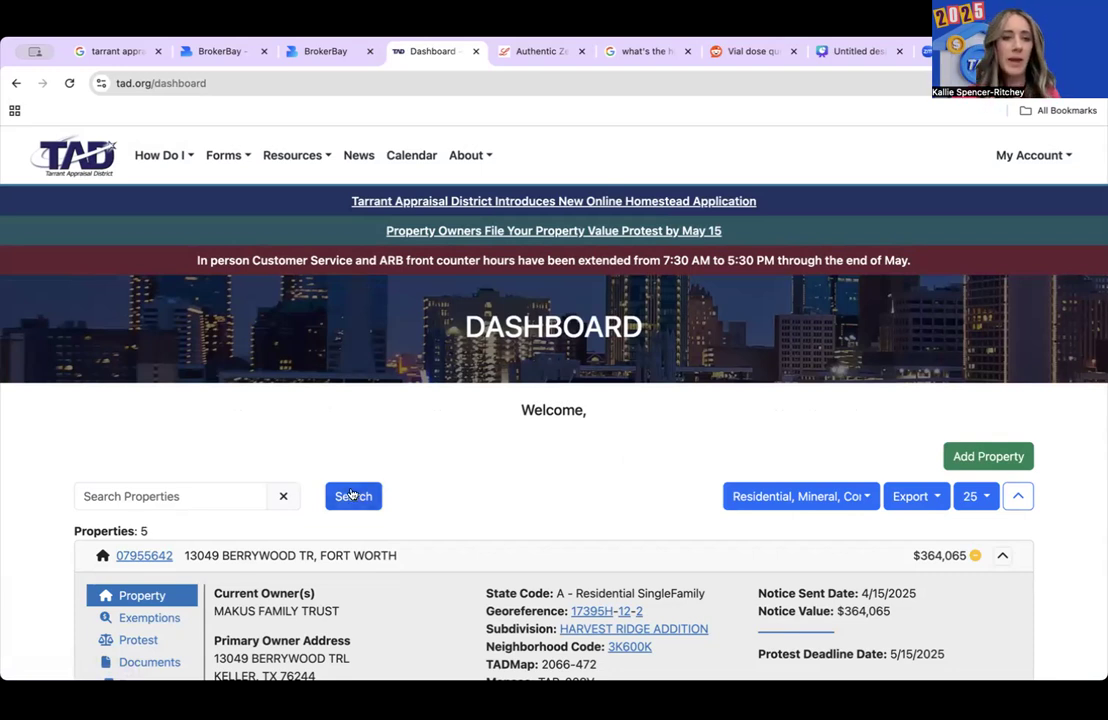
- Review the $340,000 property's exemptions and documents, then start its value negotiation from Protest
scroll(354, 492, "down", 6)
scroll(353, 492, "up", 1)
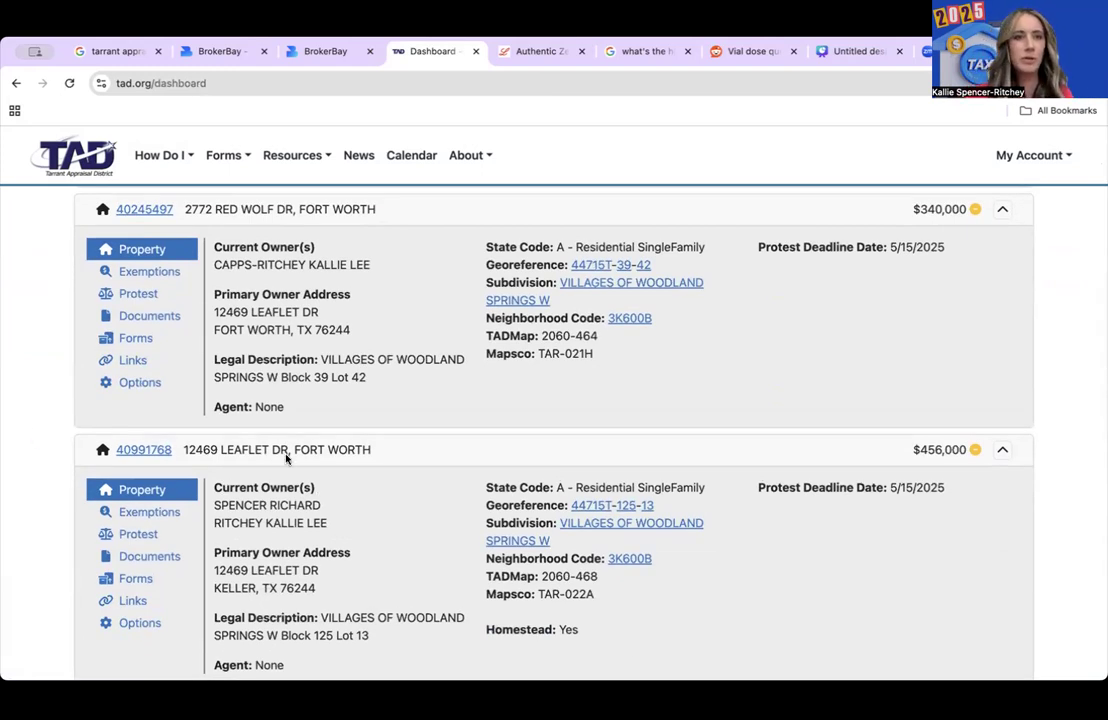
left_click(145, 271)
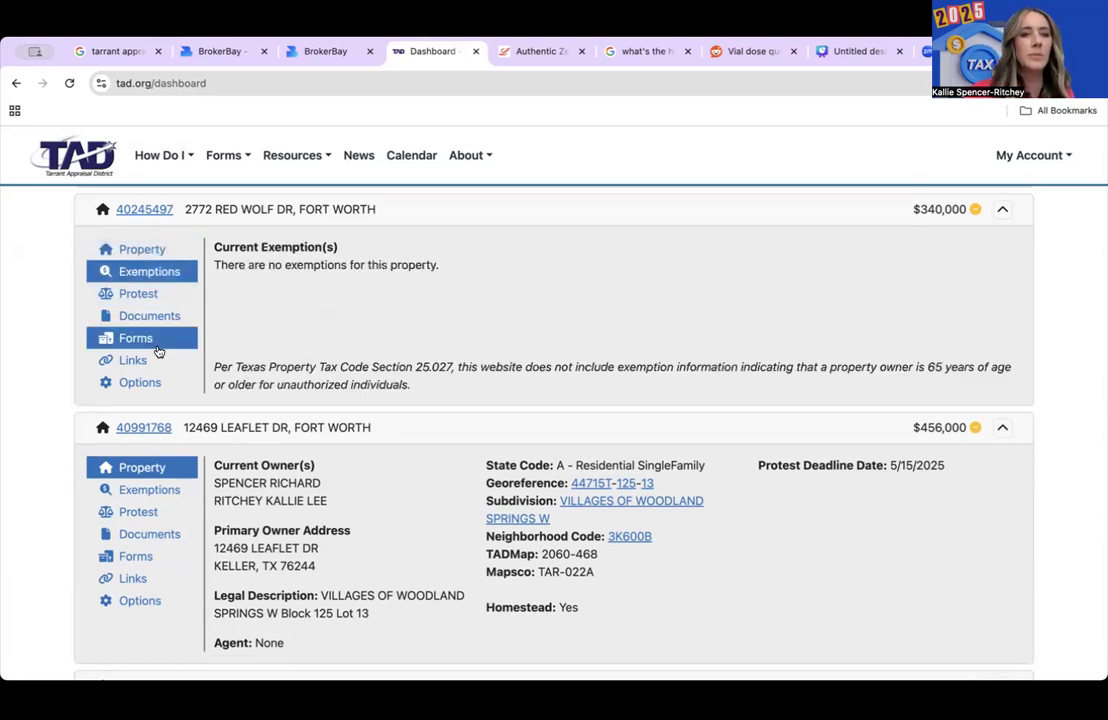
left_click(125, 315)
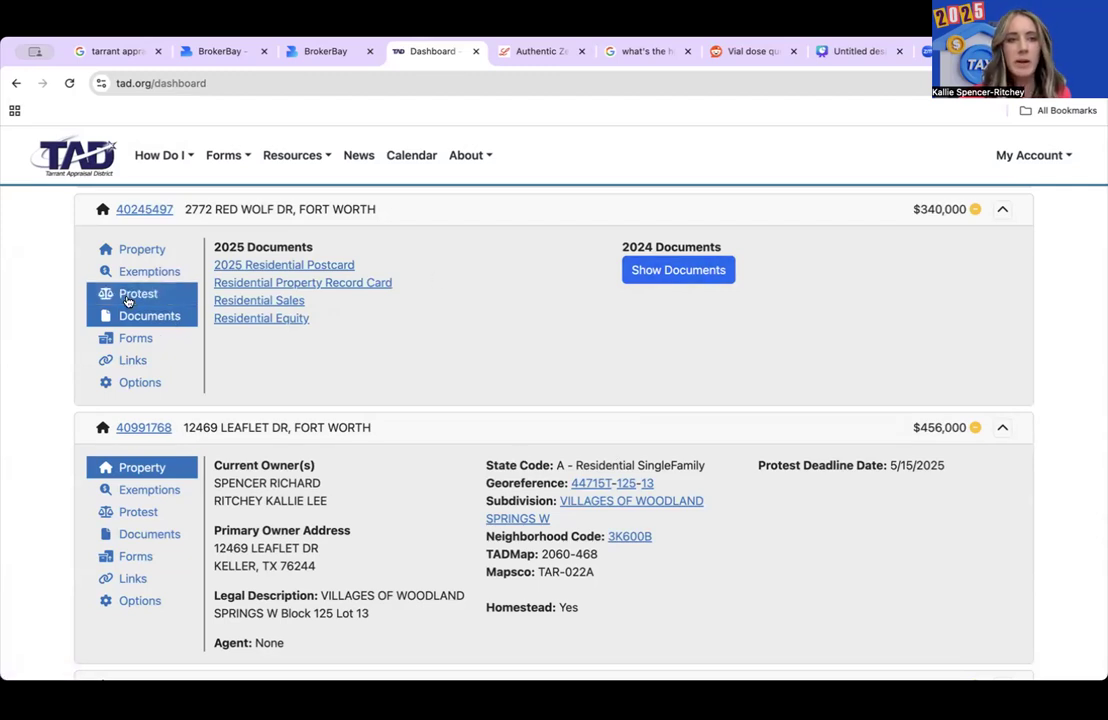
left_click(135, 297)
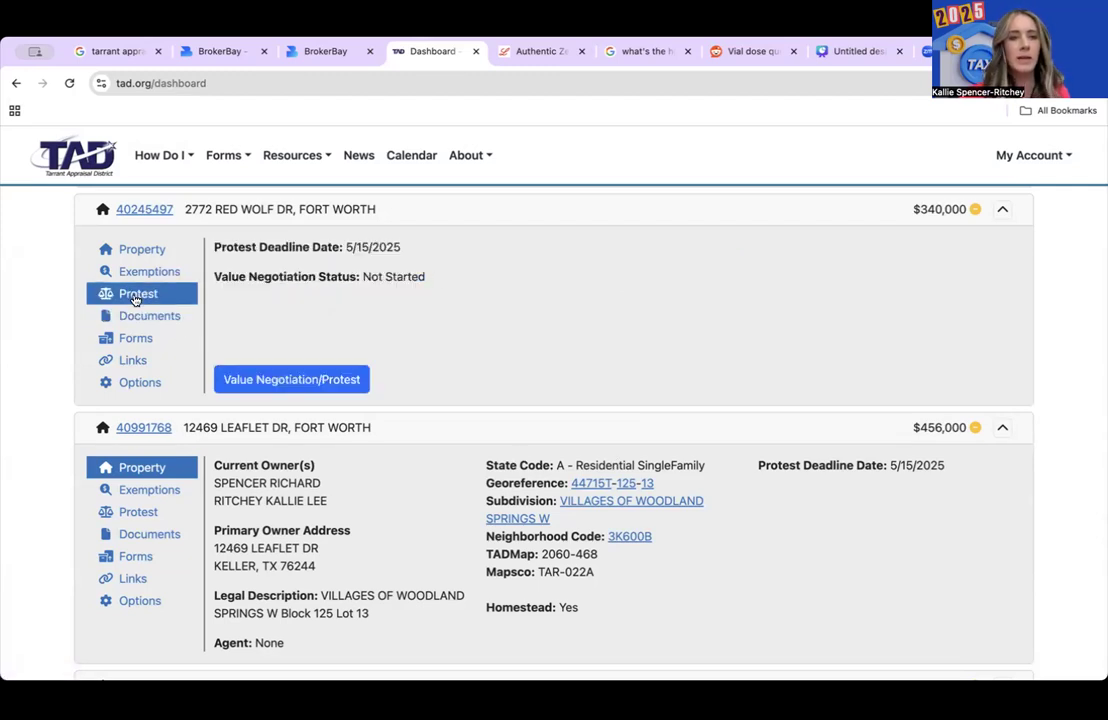
left_click(326, 386)
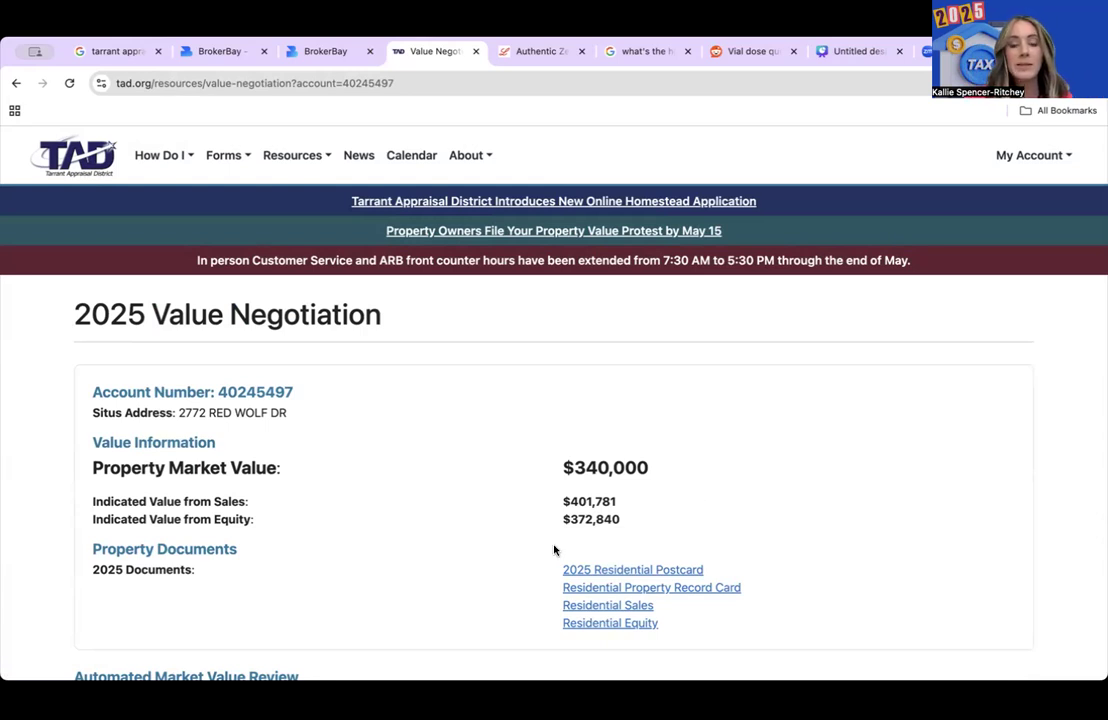
- Submit a $331,000 opinion of value, which errors, then go back to the dashboard
scroll(554, 550, "down", 1)
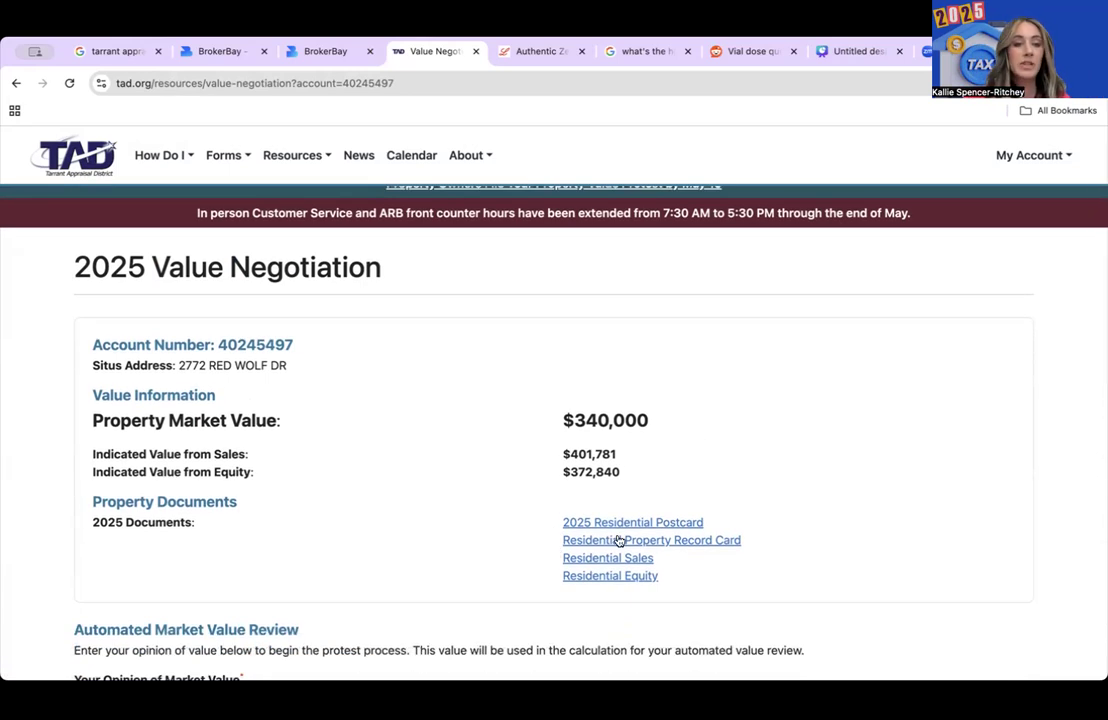
scroll(397, 514, "down", 3)
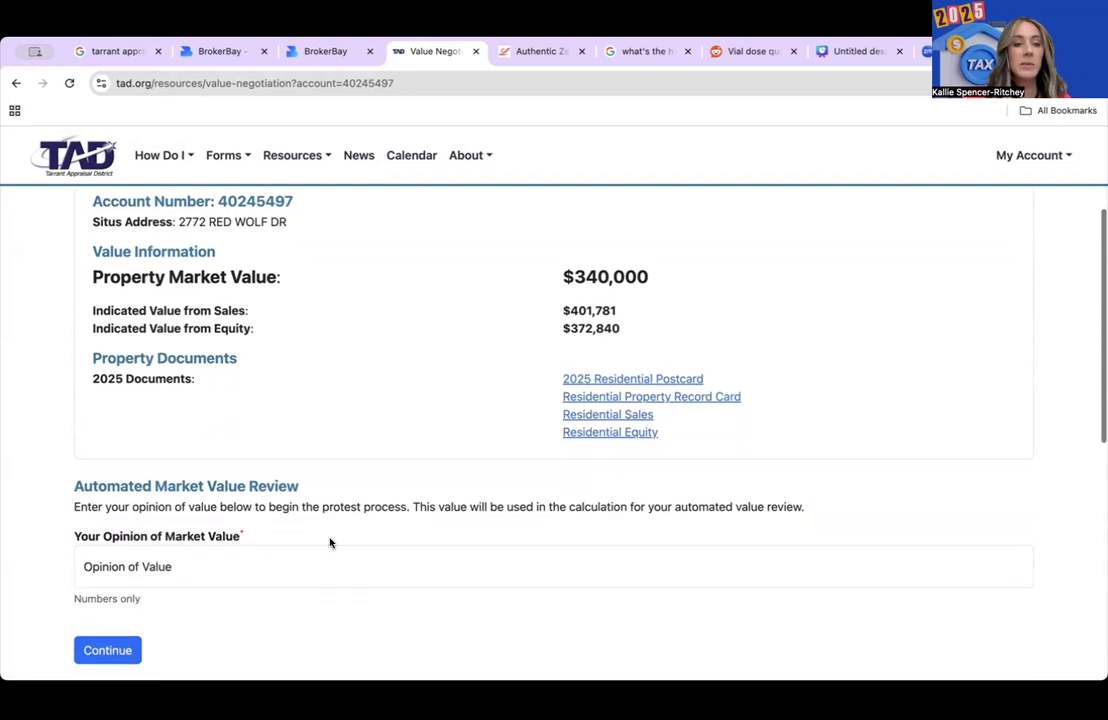
left_click(218, 567)
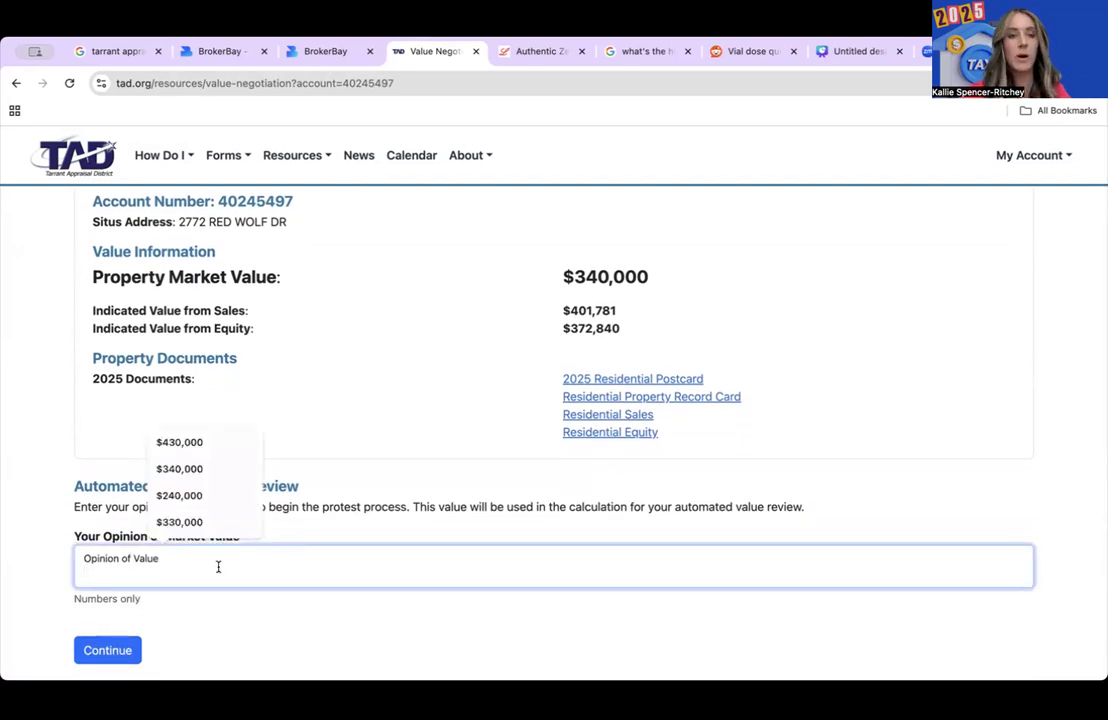
type("$331,000")
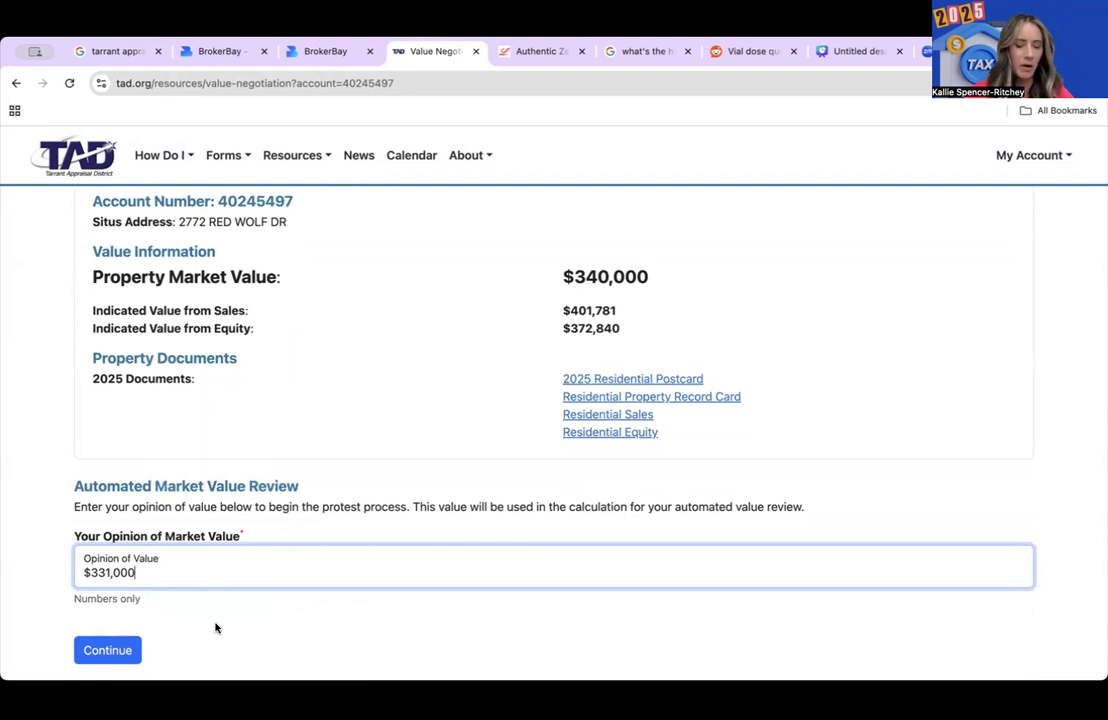
left_click(134, 650)
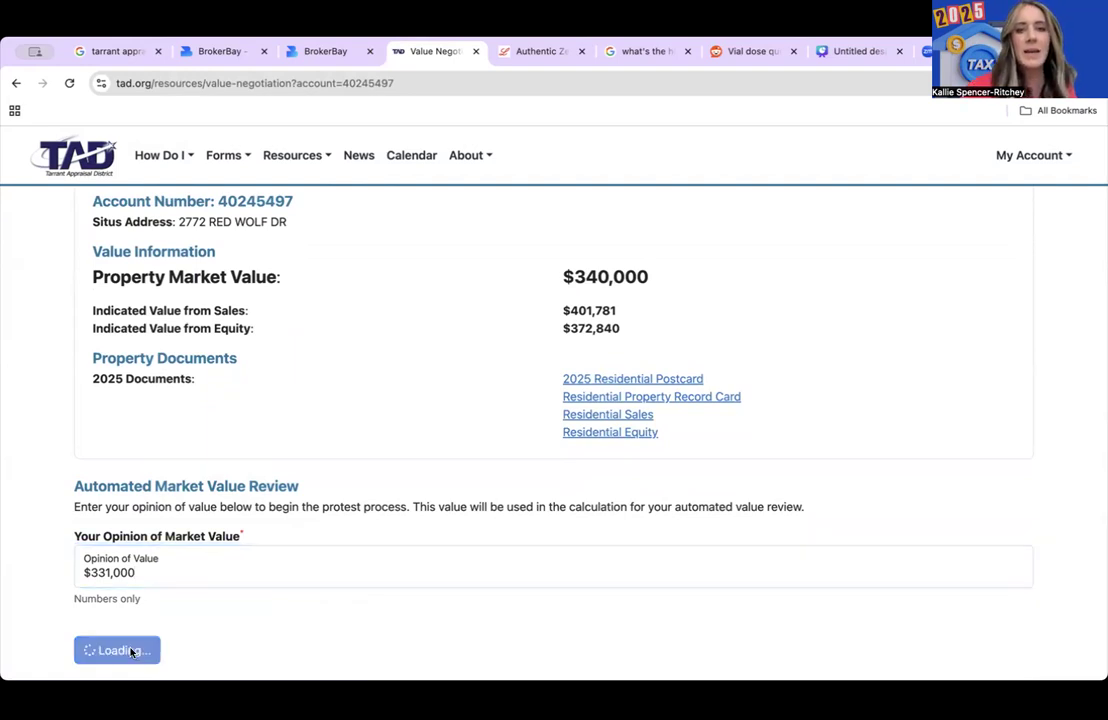
scroll(324, 463, "up", 5)
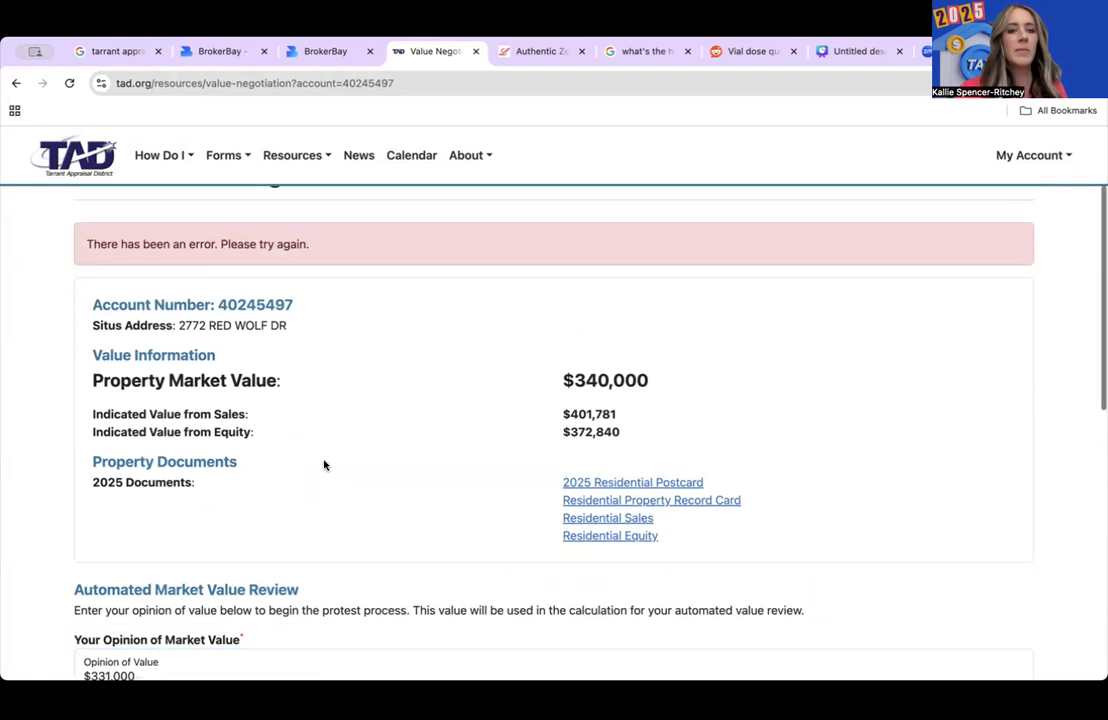
scroll(324, 463, "down", 2)
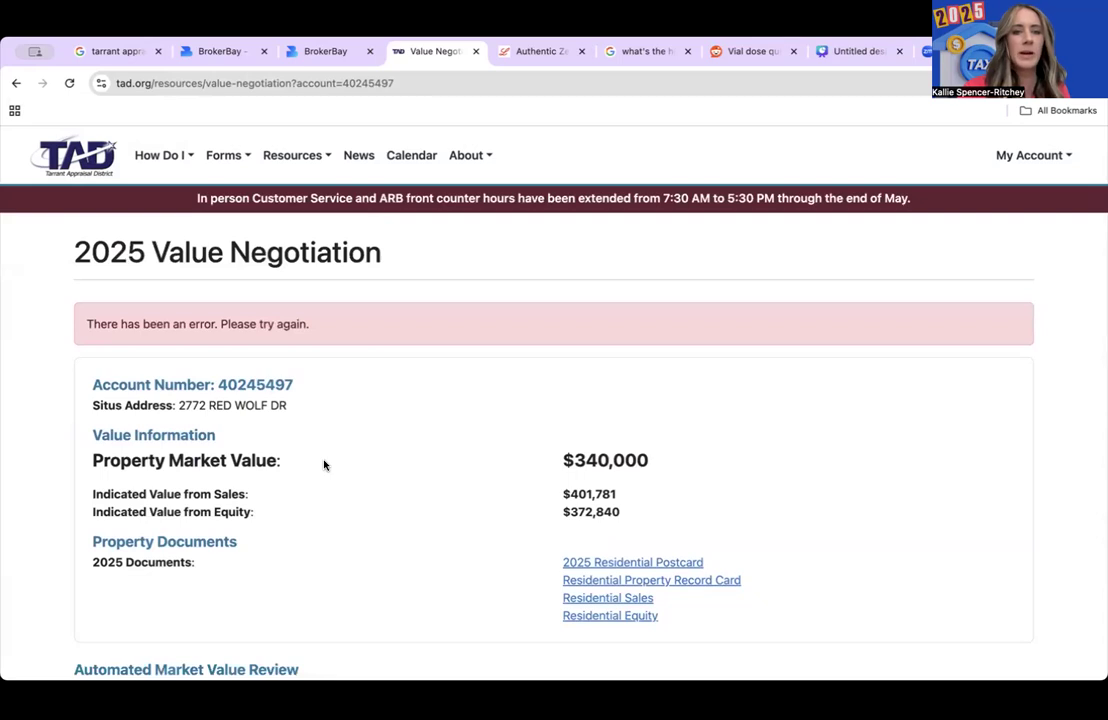
left_click(14, 85)
- Show the $263,000 property's exemptions and documents, listing its 2024 documents
scroll(200, 276, "down", 5)
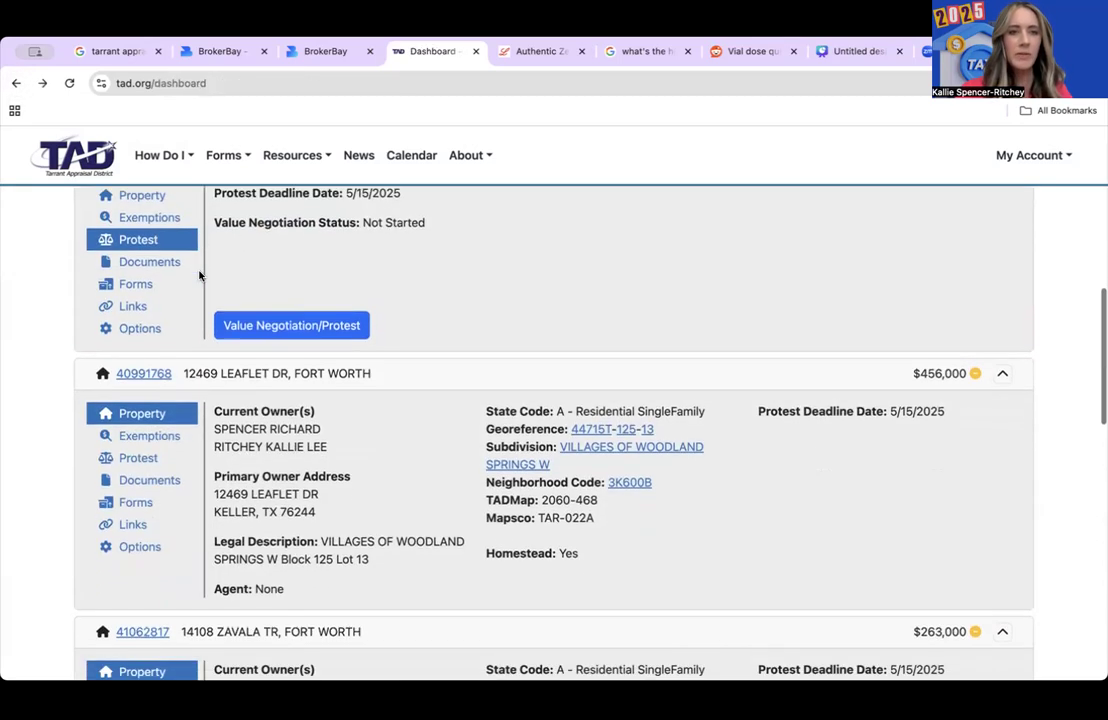
scroll(200, 276, "down", 2)
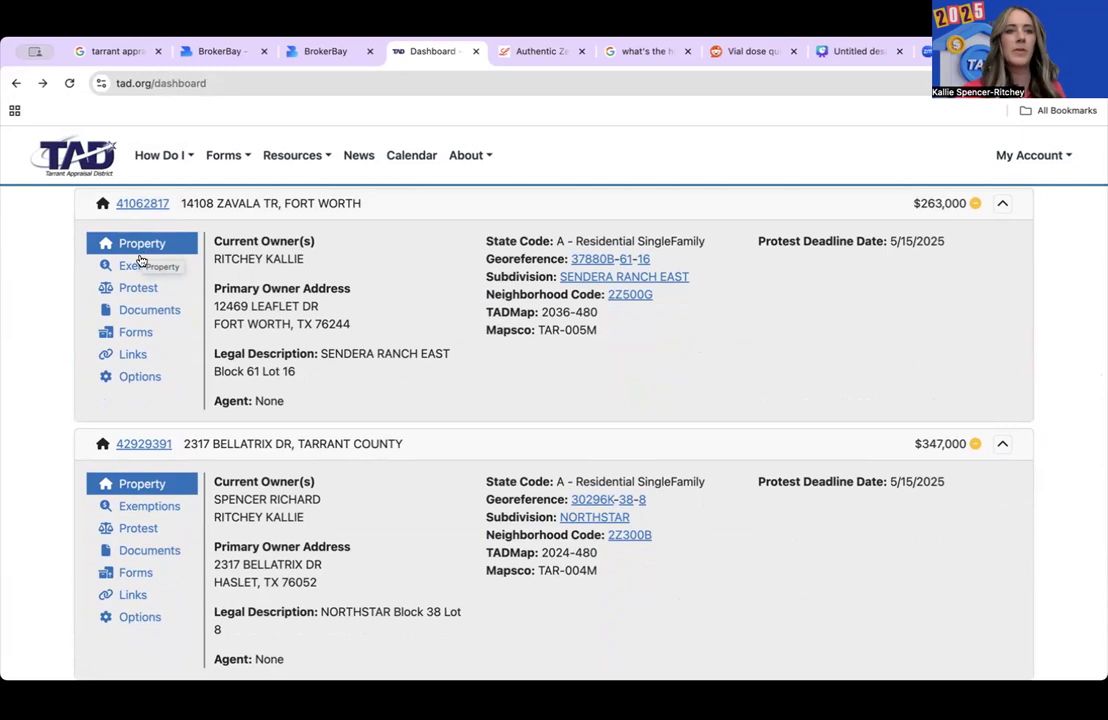
left_click(133, 272)
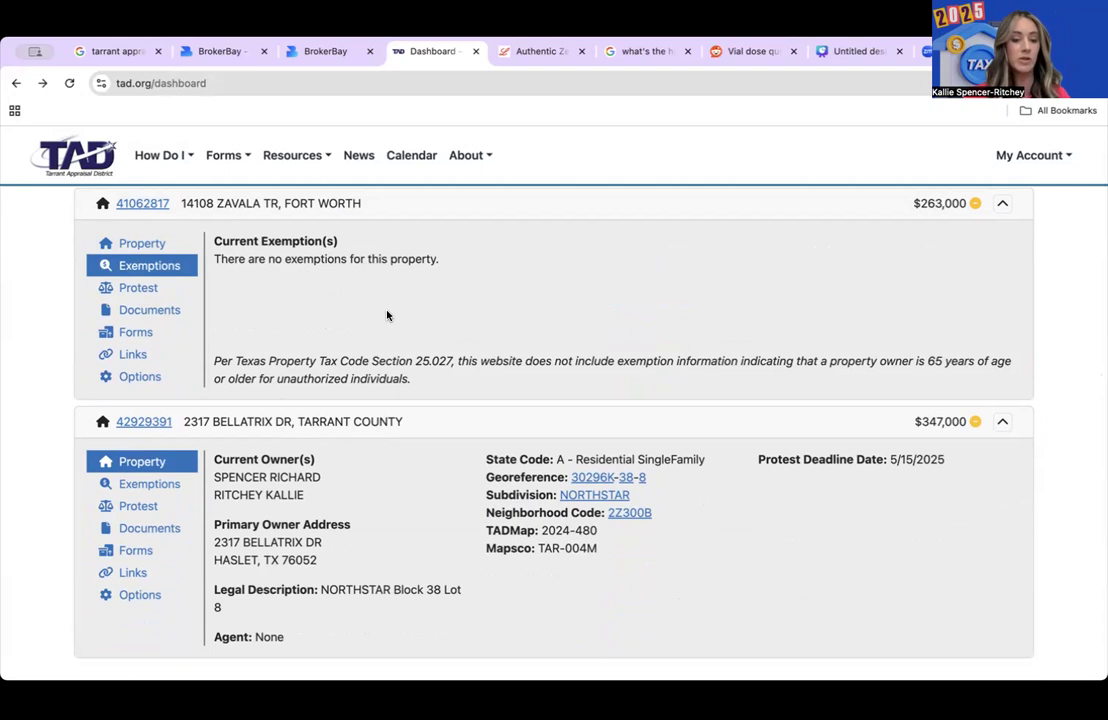
left_click(155, 311)
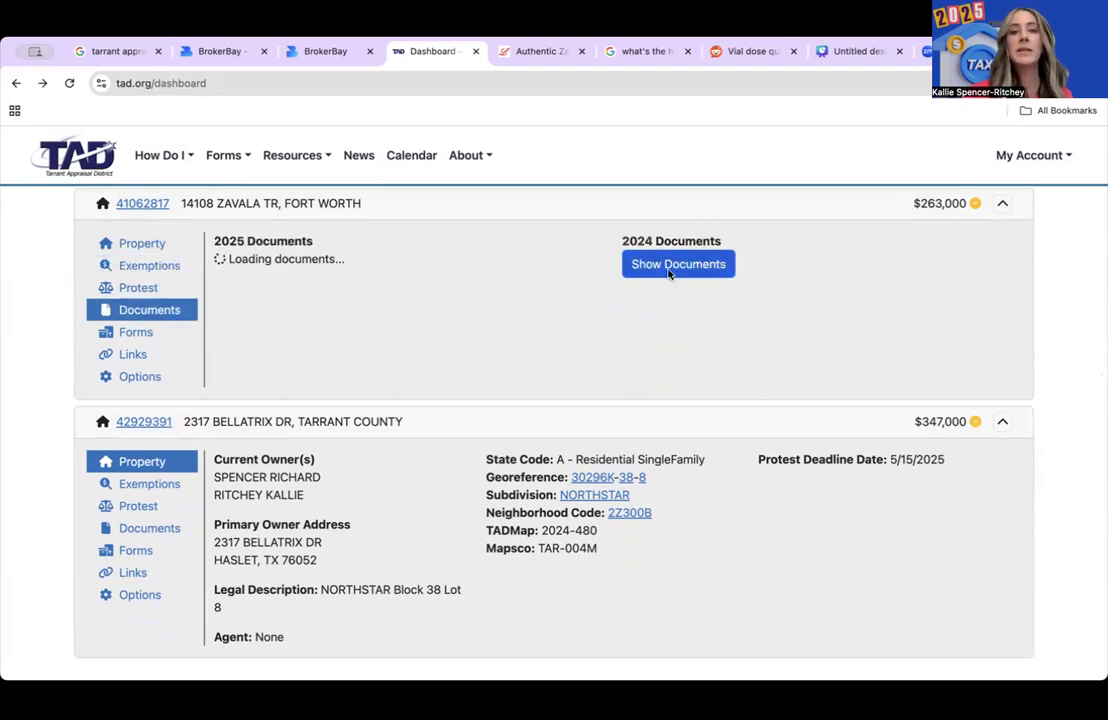
left_click(669, 268)
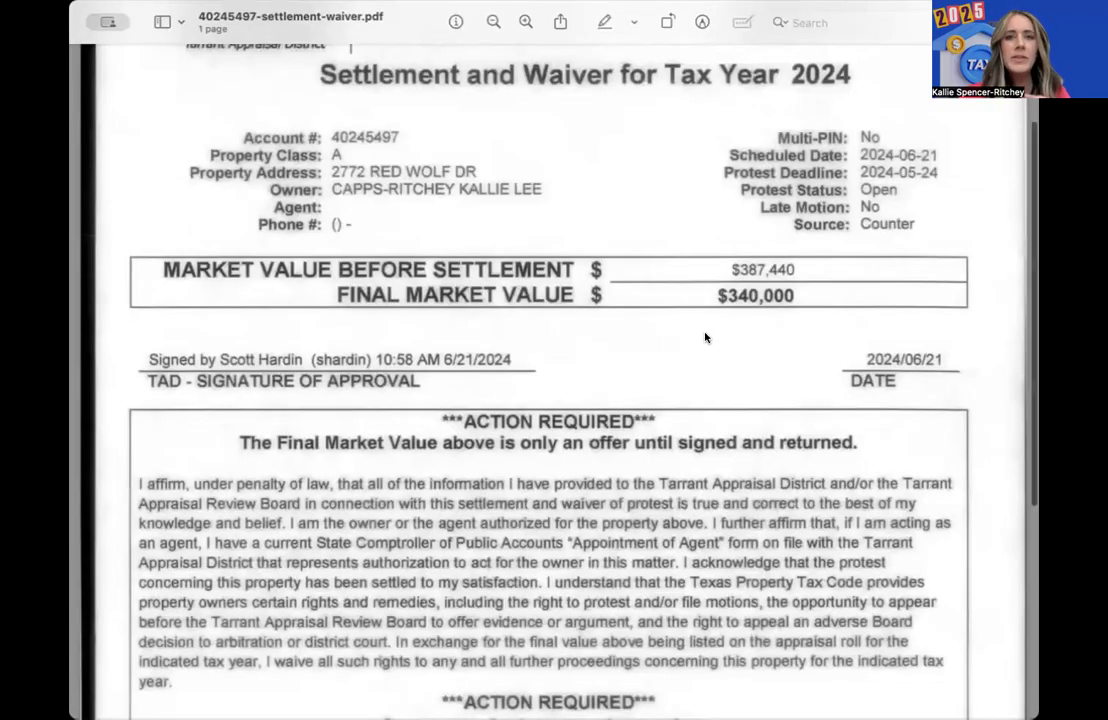
scroll(727, 510, "up", 2)
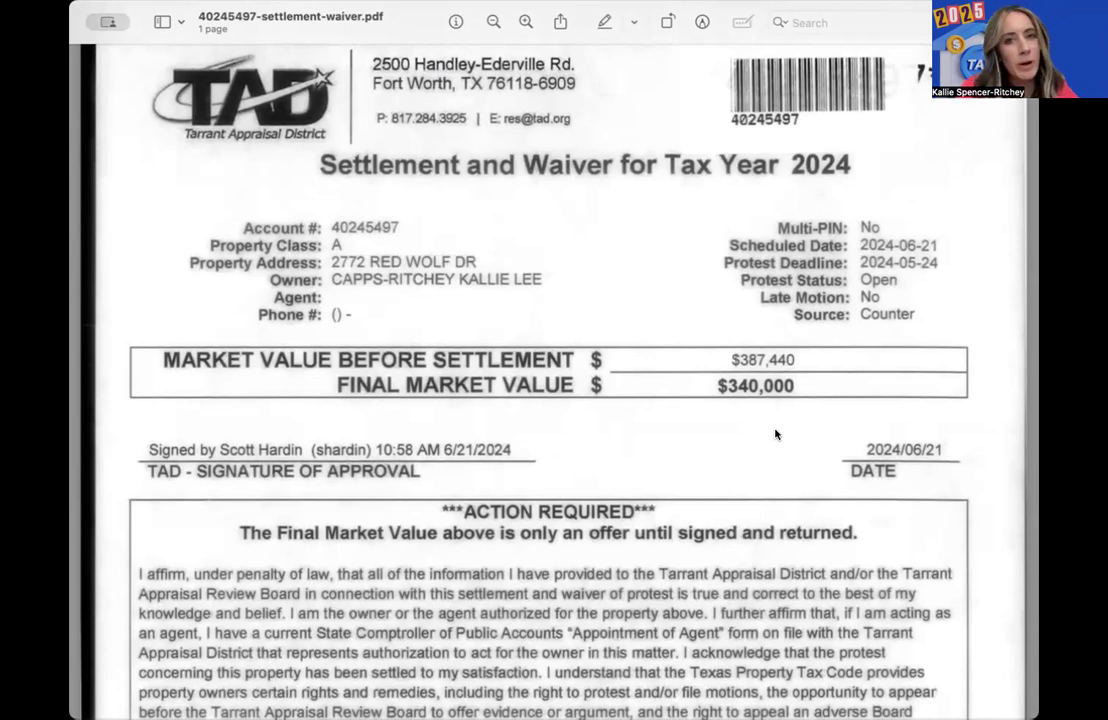
scroll(776, 434, "down", 5)
scroll(776, 434, "down", 6)
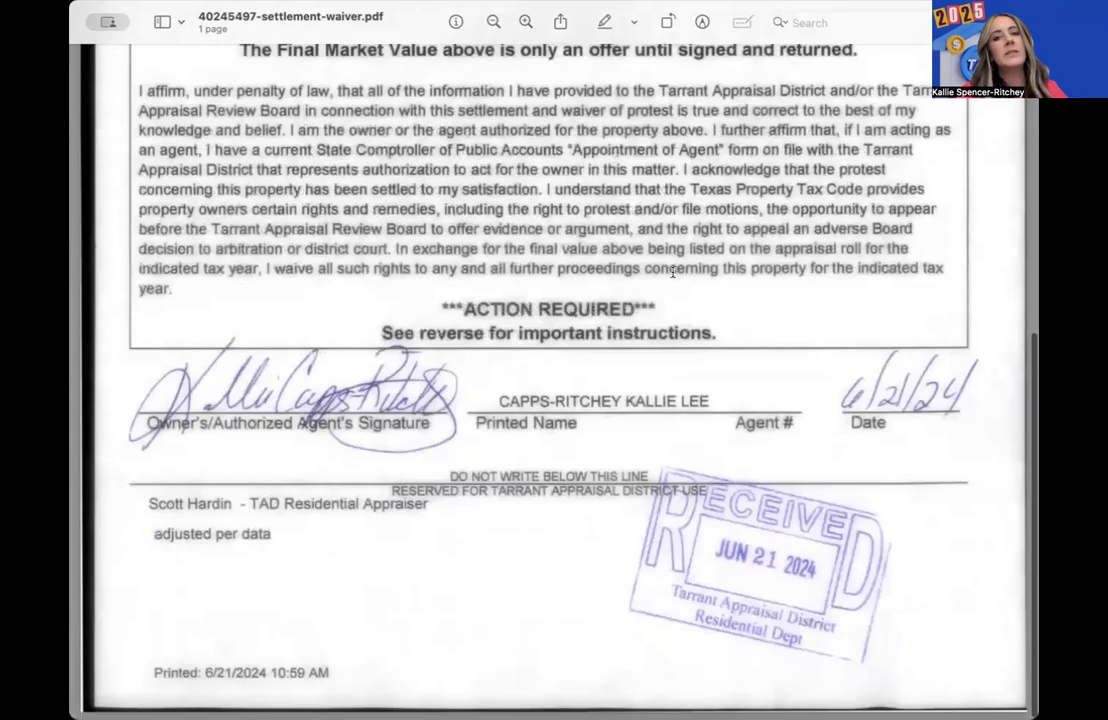
scroll(755, 499, "up", 12)
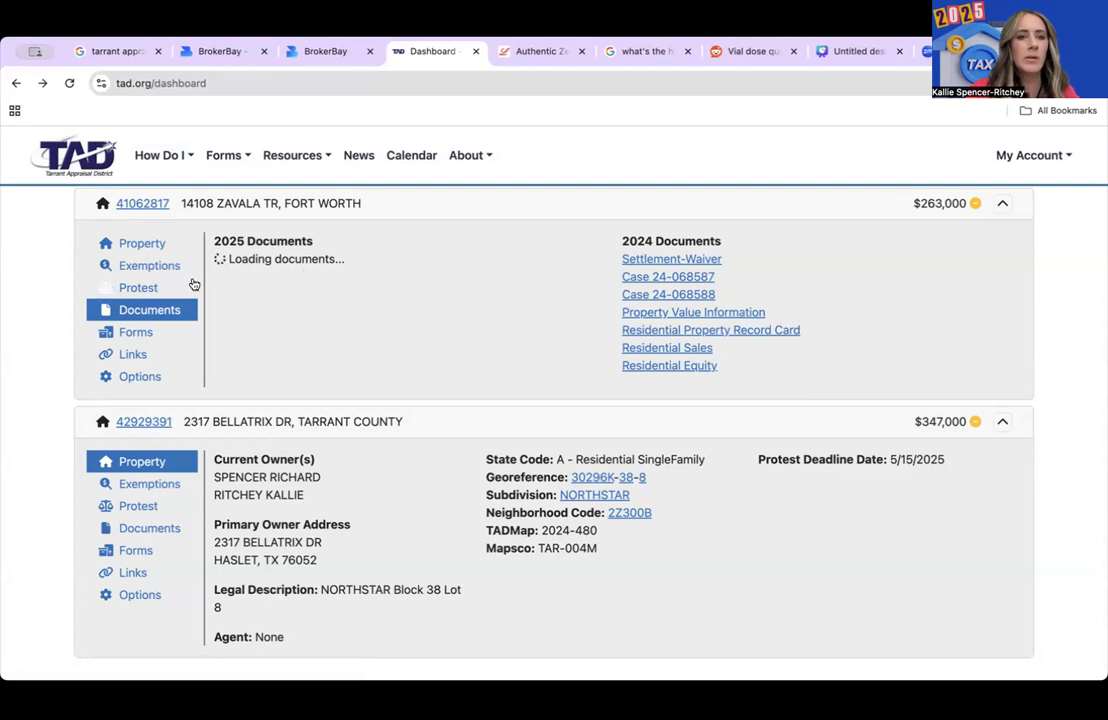
- Open the 2025 value negotiation for the $263,000 property from its Protest section
scroll(305, 308, "up", 3)
scroll(305, 308, "down", 3)
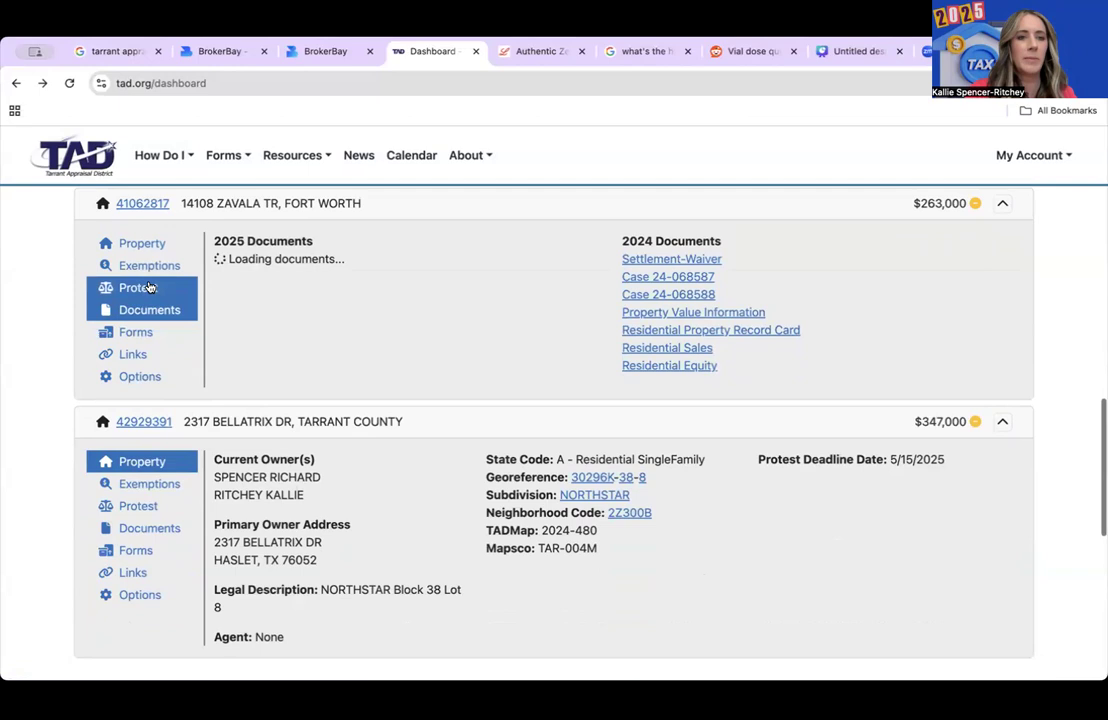
left_click(148, 288)
left_click(305, 377)
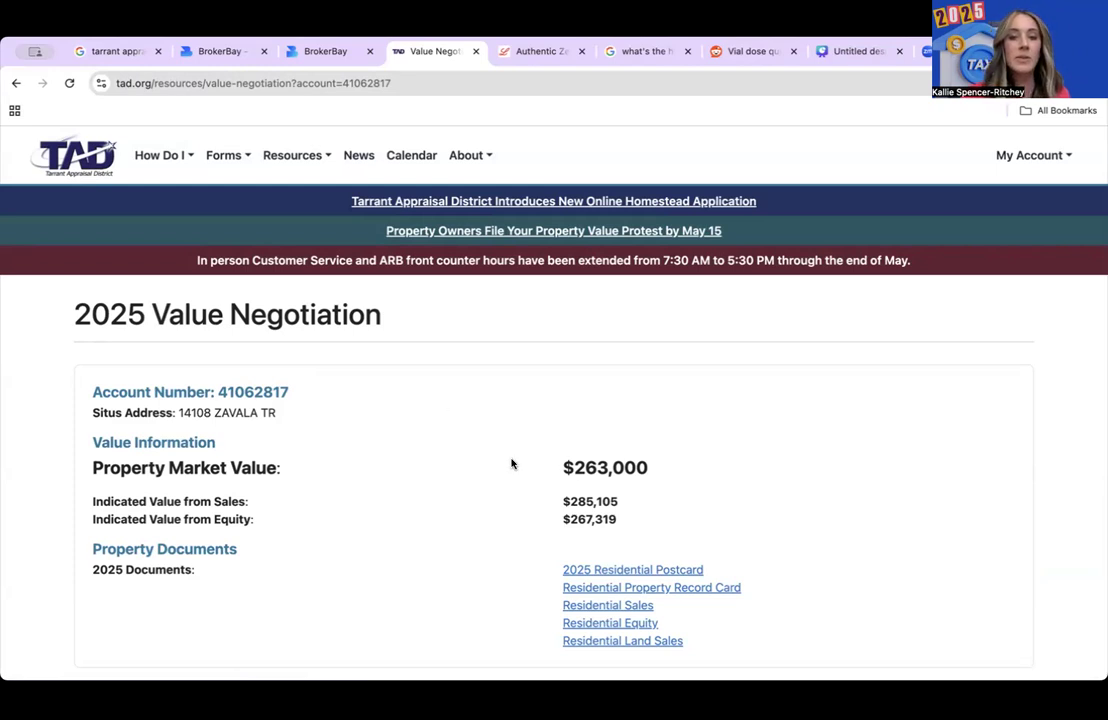
- Enter and submit a $240,000 opinion of market value
scroll(587, 473, "down", 1)
scroll(587, 473, "down", 3)
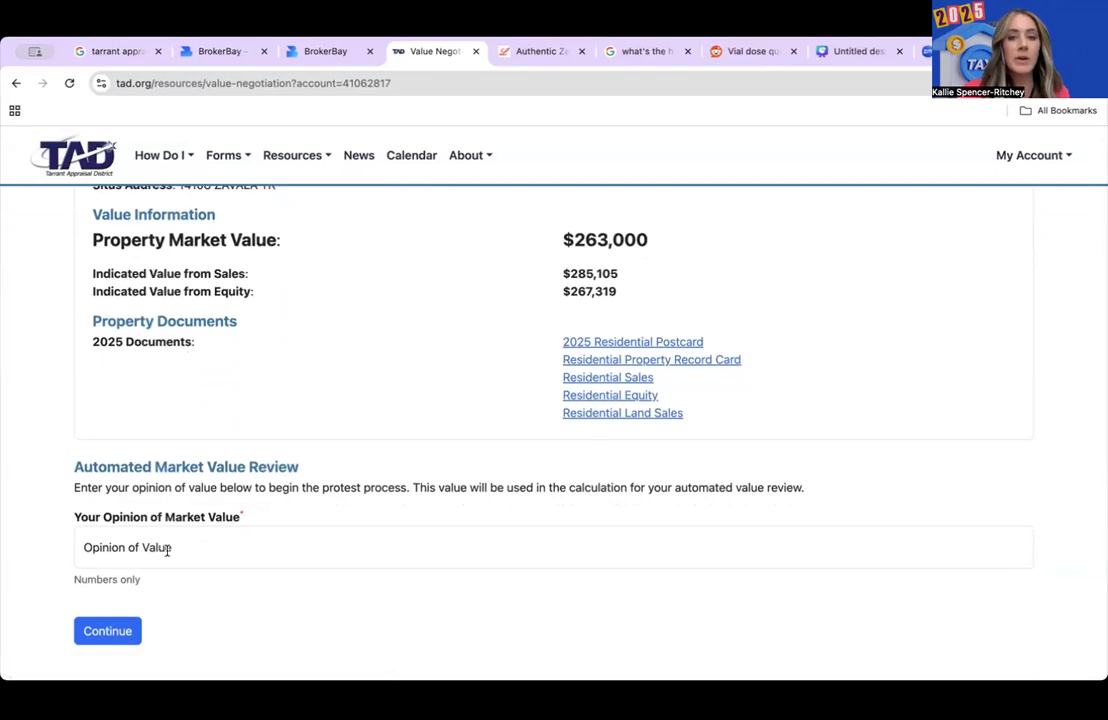
left_click(120, 540)
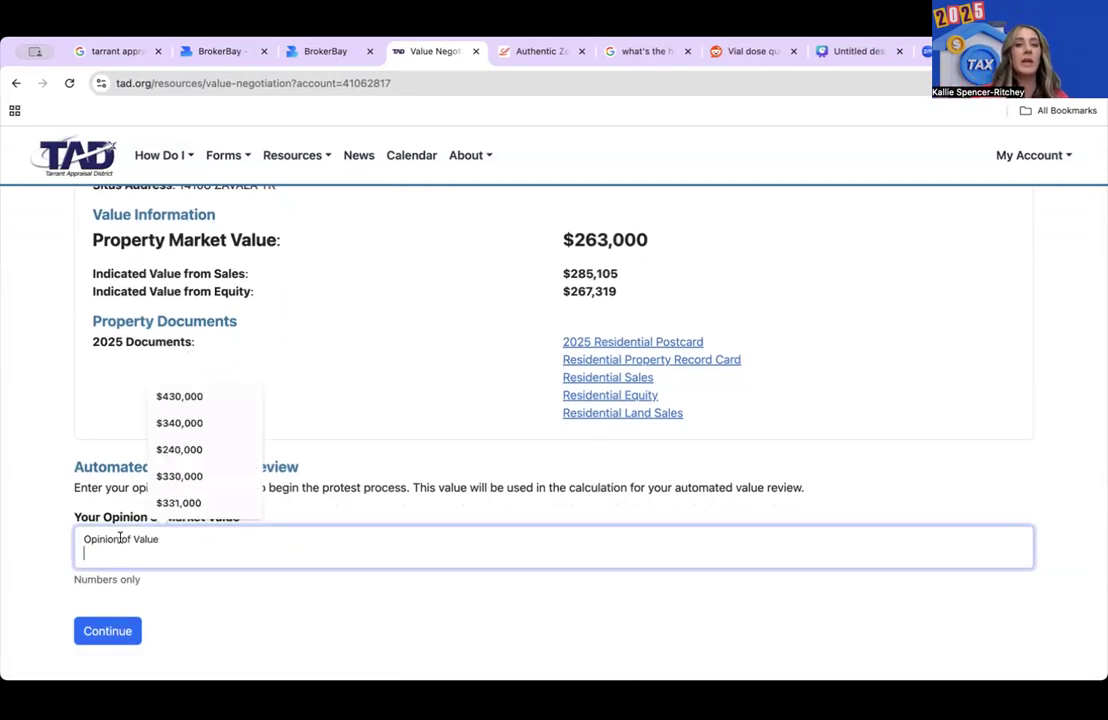
type("$2")
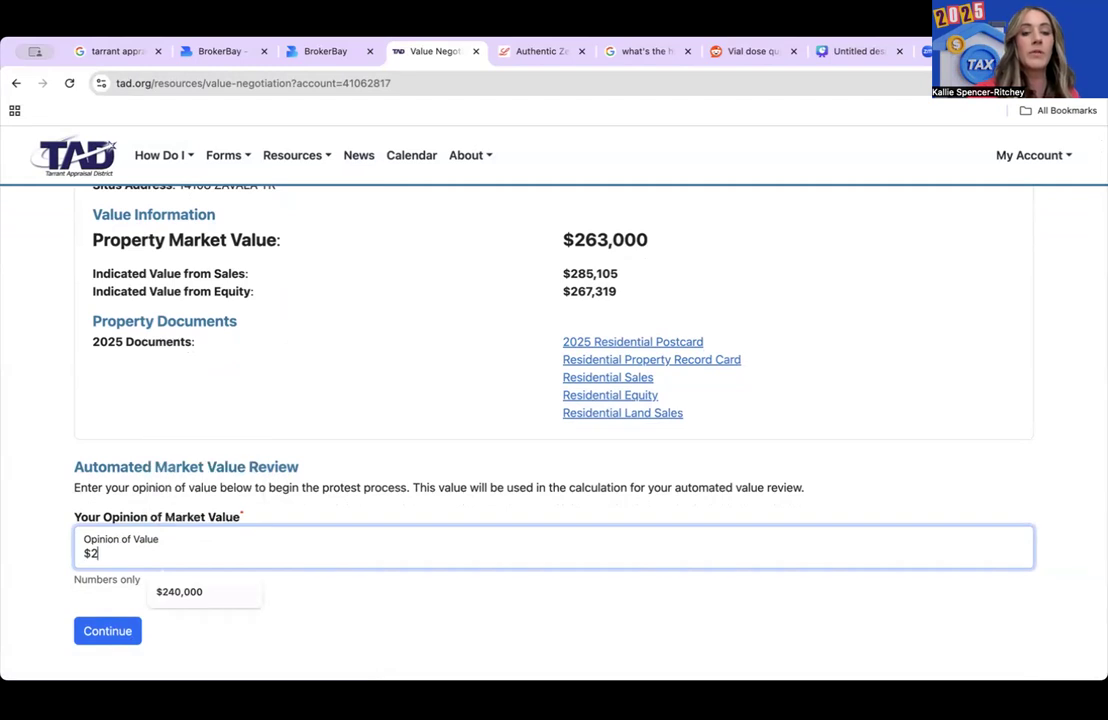
type("40,000")
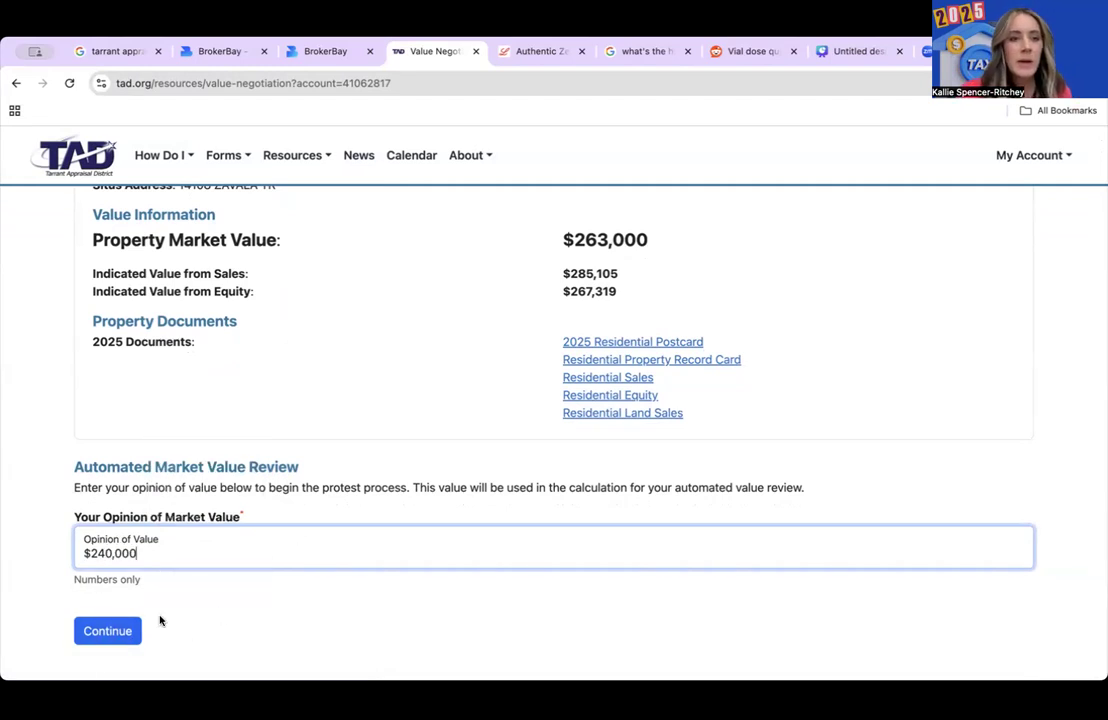
left_click(108, 631)
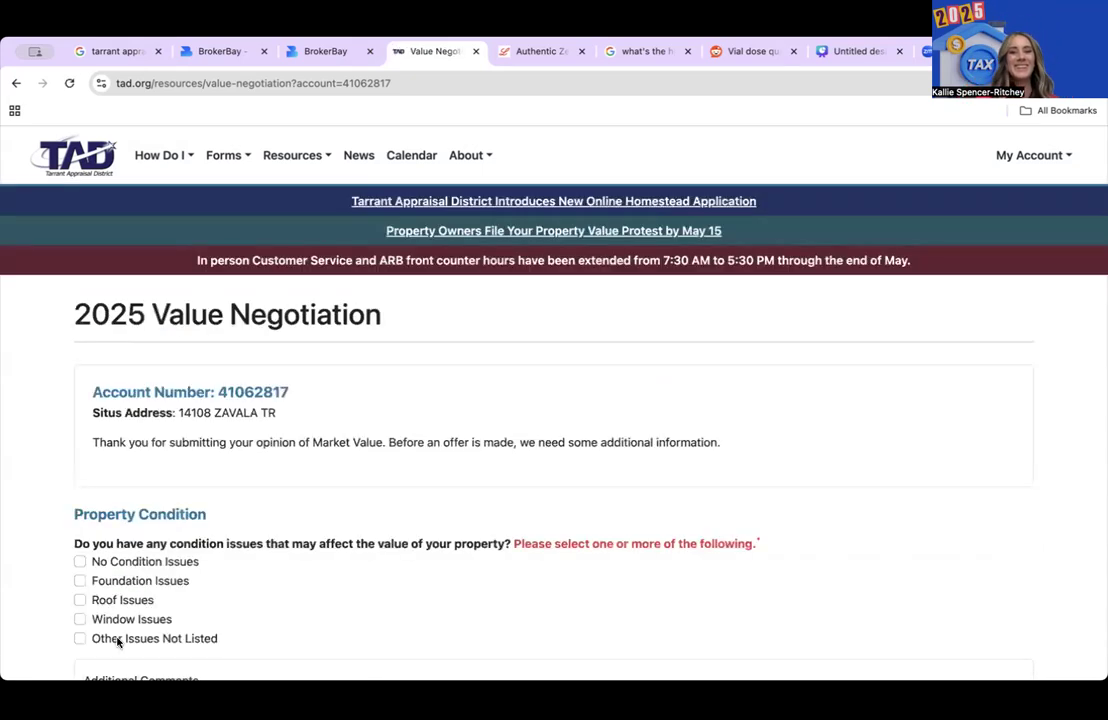
- Flag Other Issues Not Listed with comments on aged carpet, fogged windows, aged roof, and submit
scroll(117, 641, "down", 2)
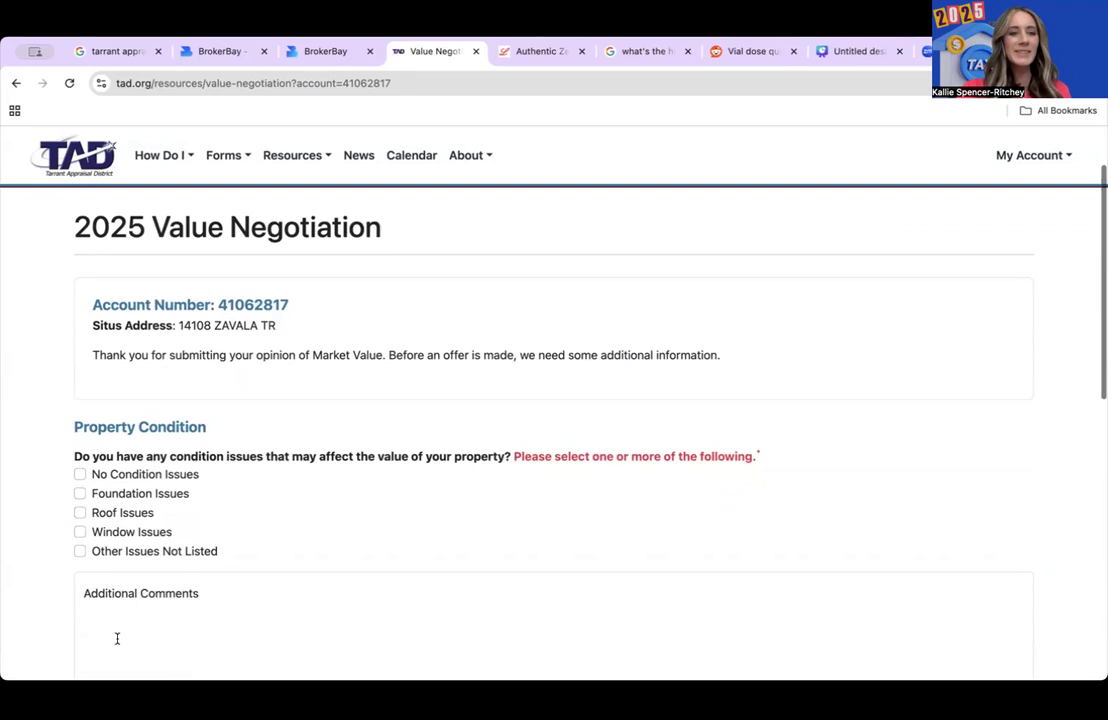
scroll(117, 639, "up", 1)
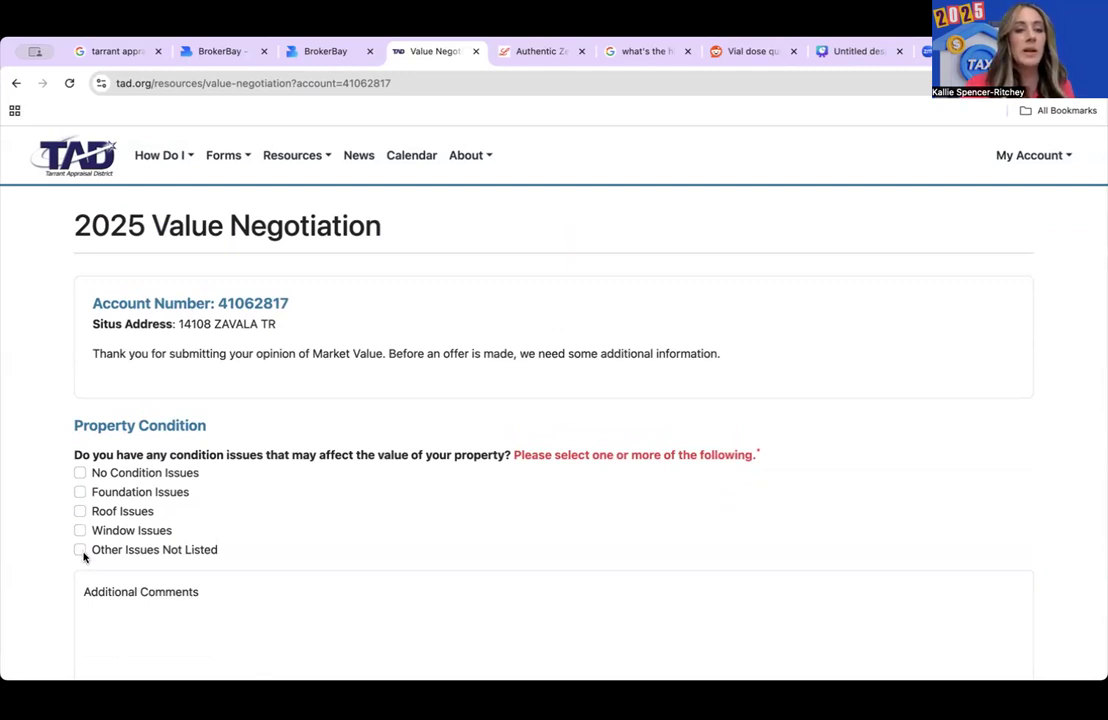
scroll(85, 557, "down", 5)
scroll(85, 557, "up", 3)
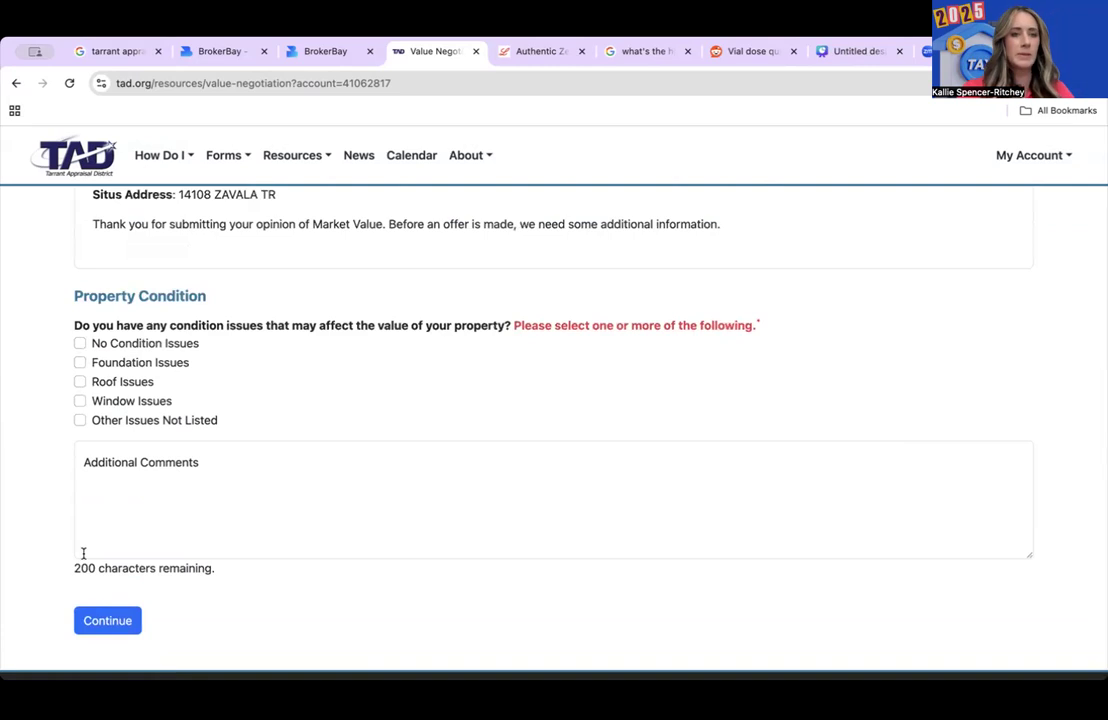
left_click(80, 343)
left_click(120, 468)
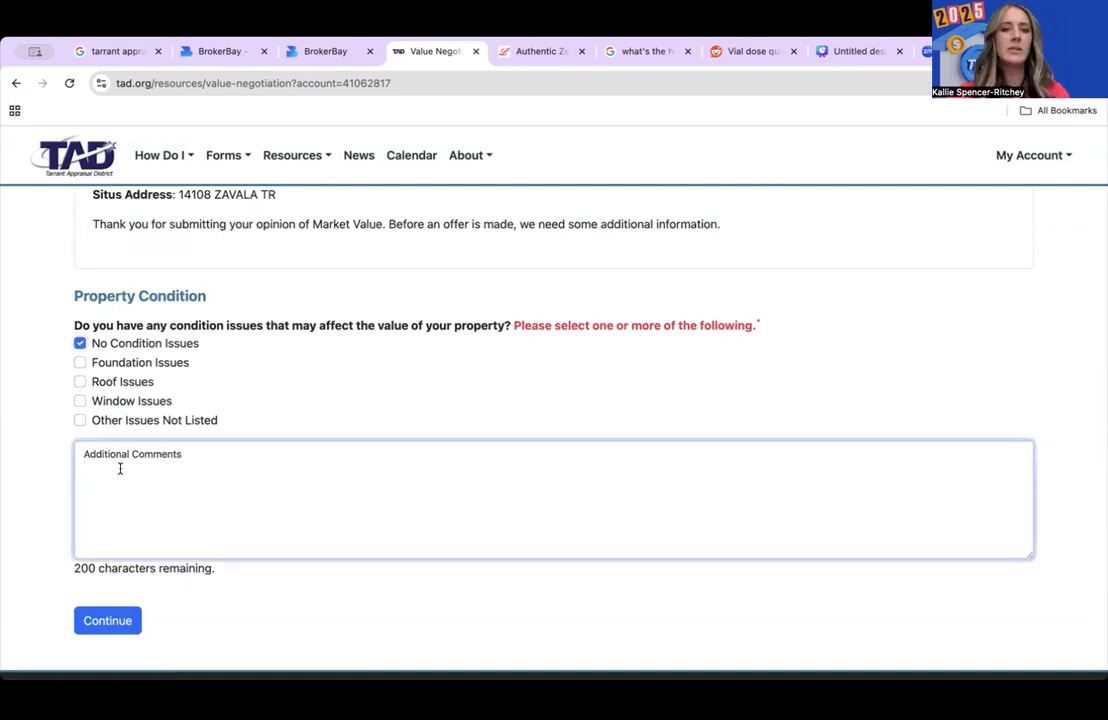
type("ca")
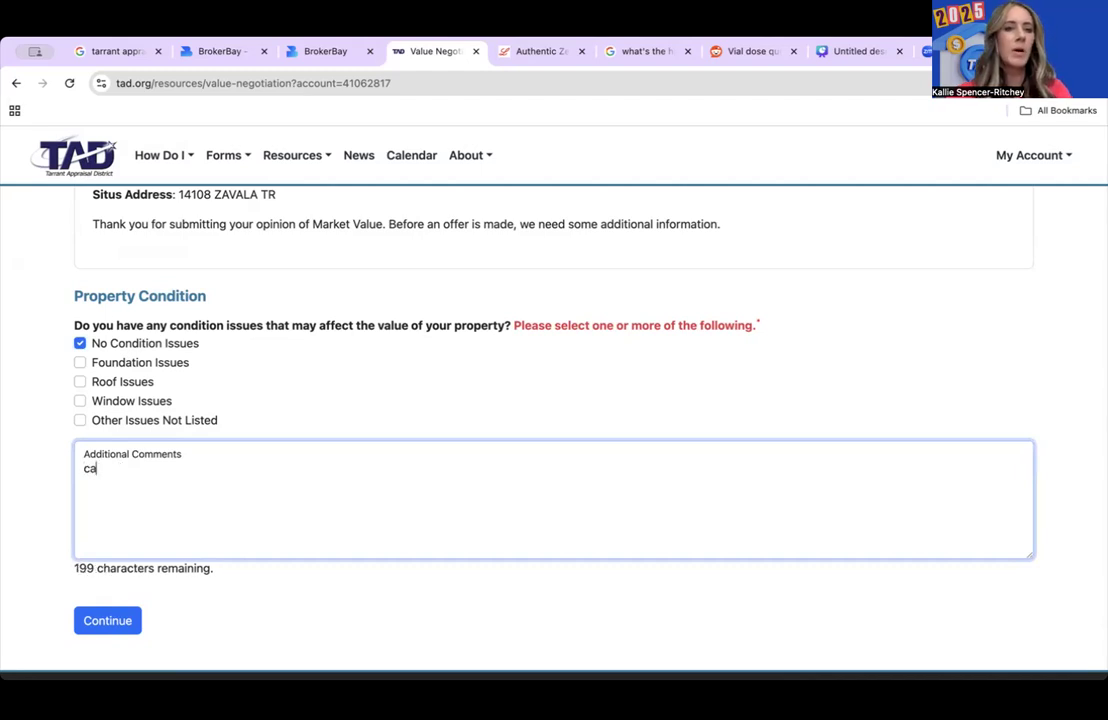
type("rpet is aged")
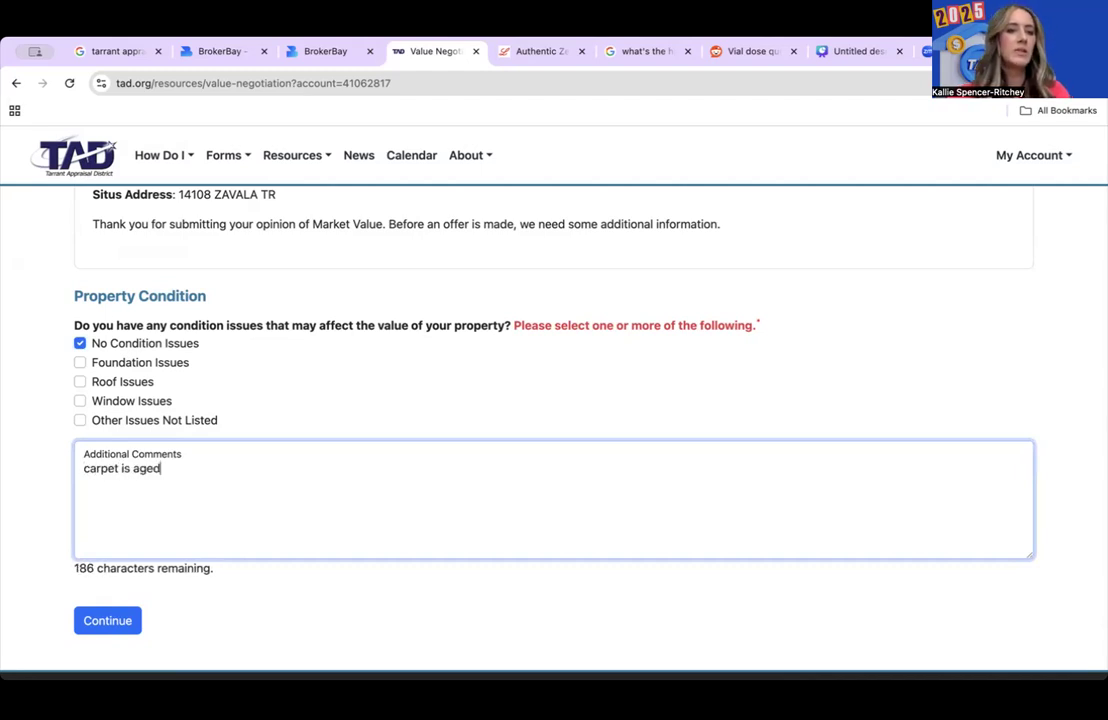
type(", ")
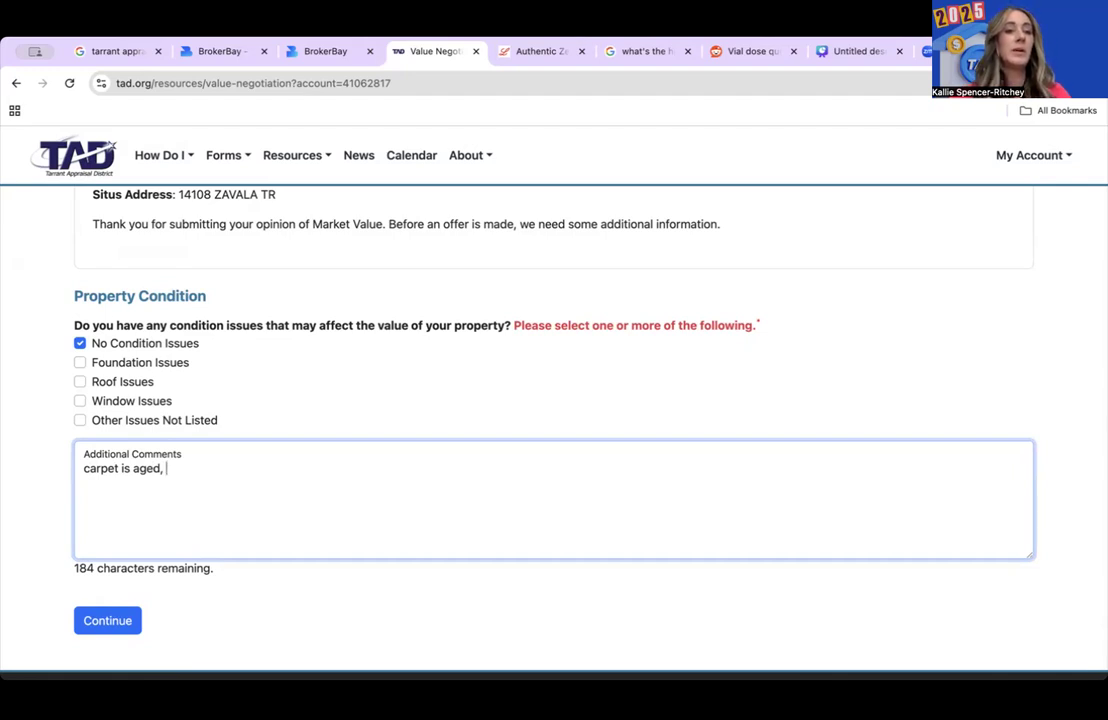
type("windows are f")
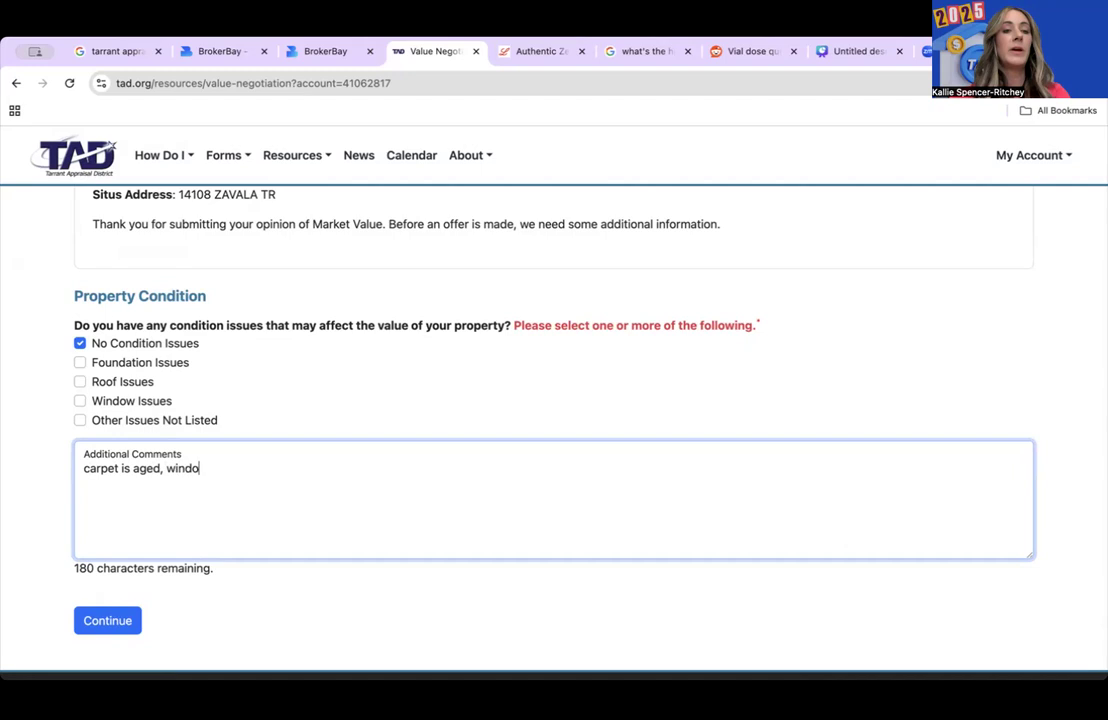
type("ed")
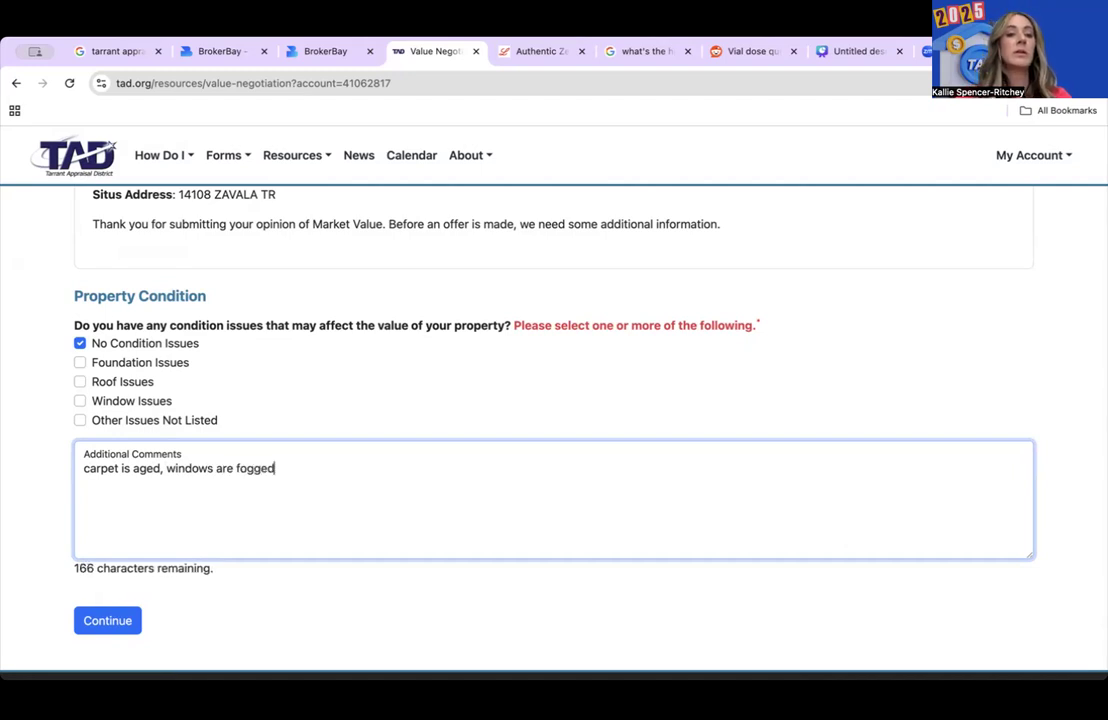
type(", roof")
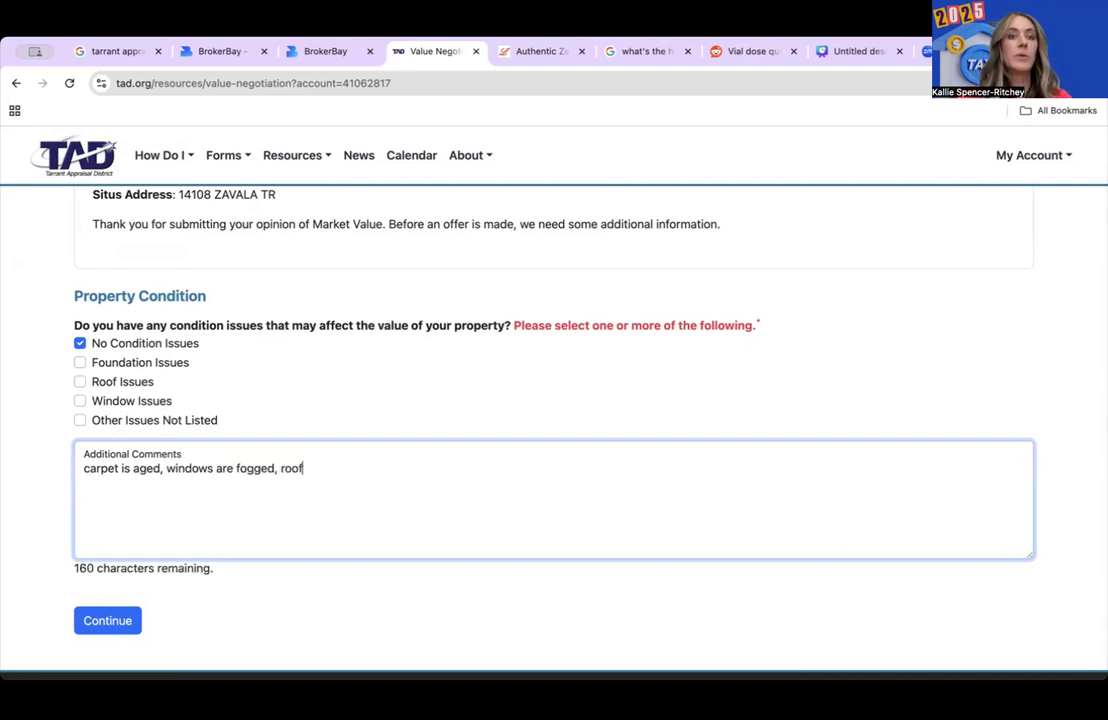
type(" is aged")
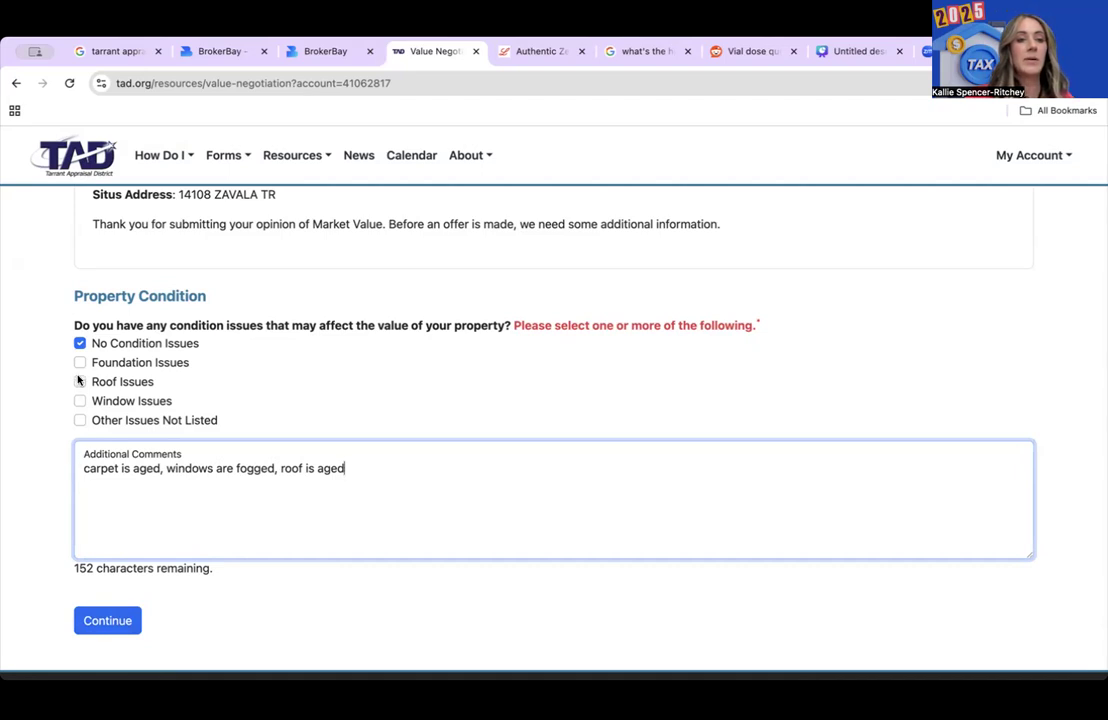
left_click(80, 420)
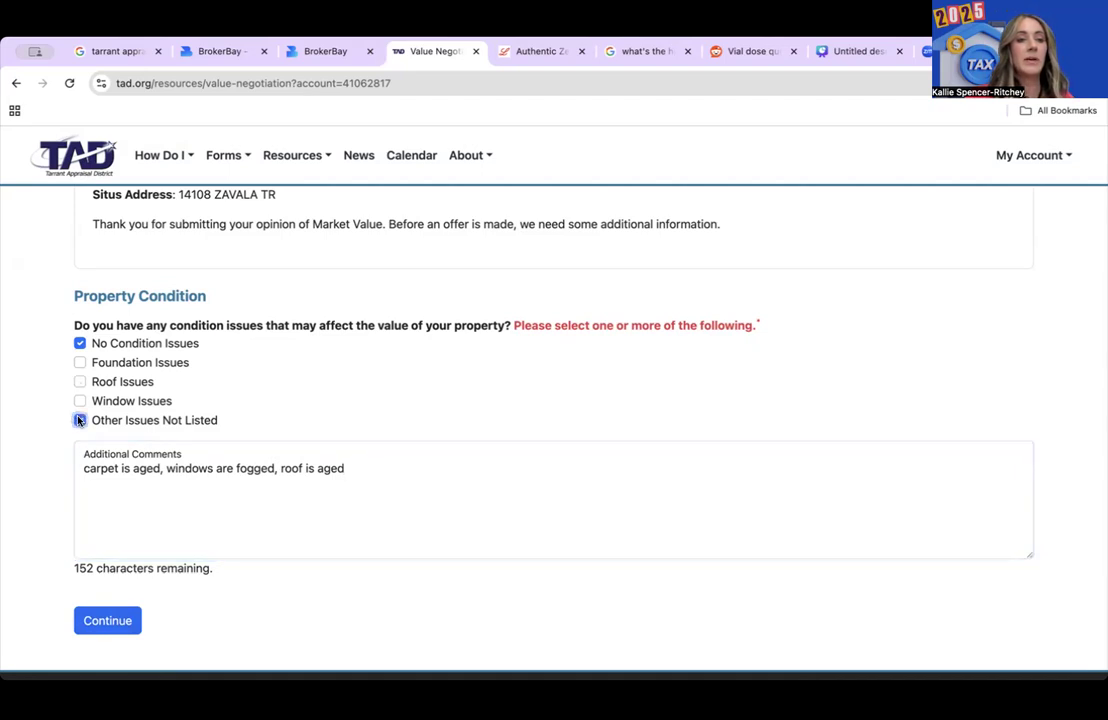
left_click(80, 343)
left_click(104, 628)
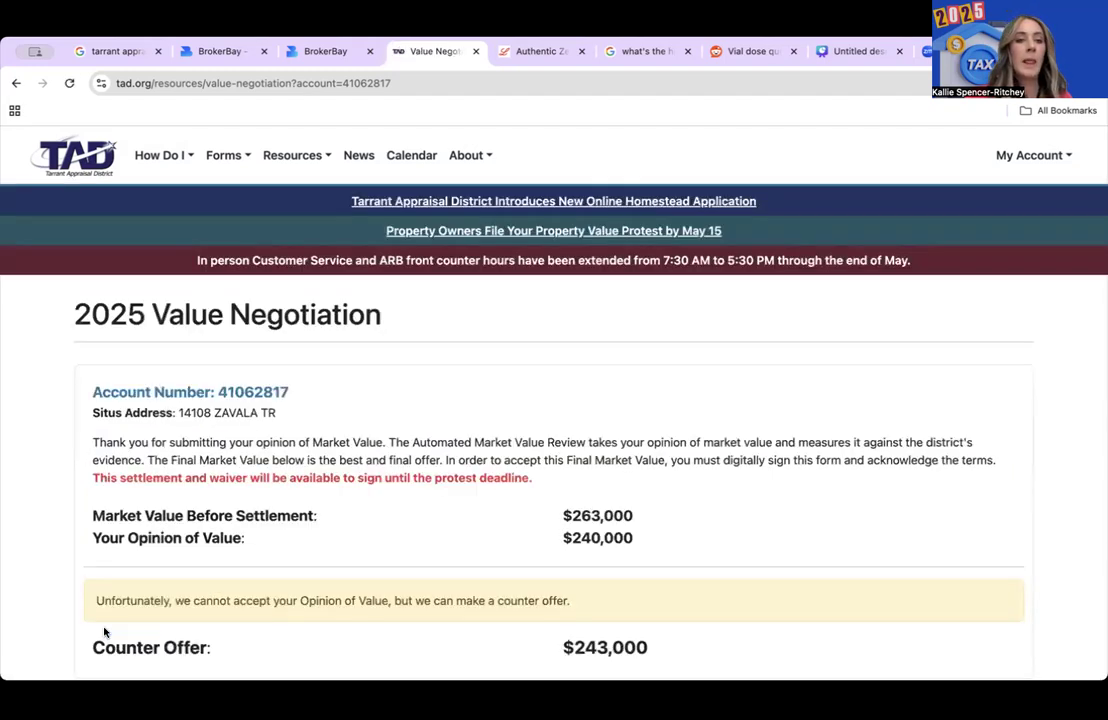
- Choose 'I Accept this offer of $243,000' in the Decision section
scroll(104, 631, "down", 3)
scroll(104, 631, "down", 1)
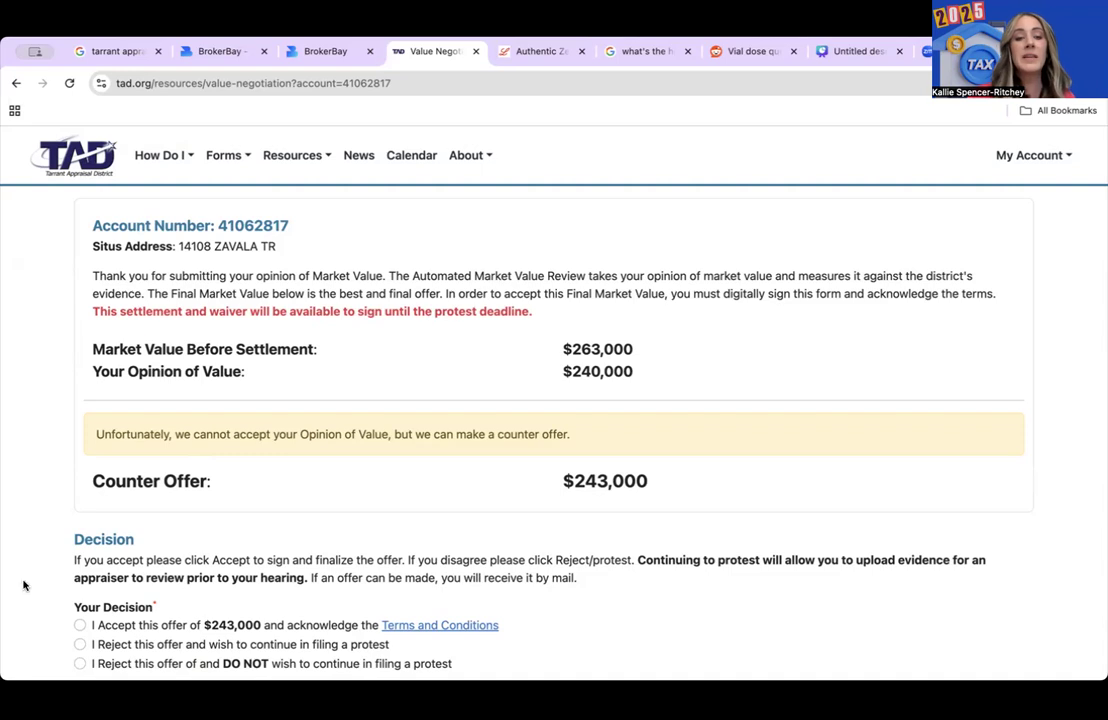
left_click(80, 625)
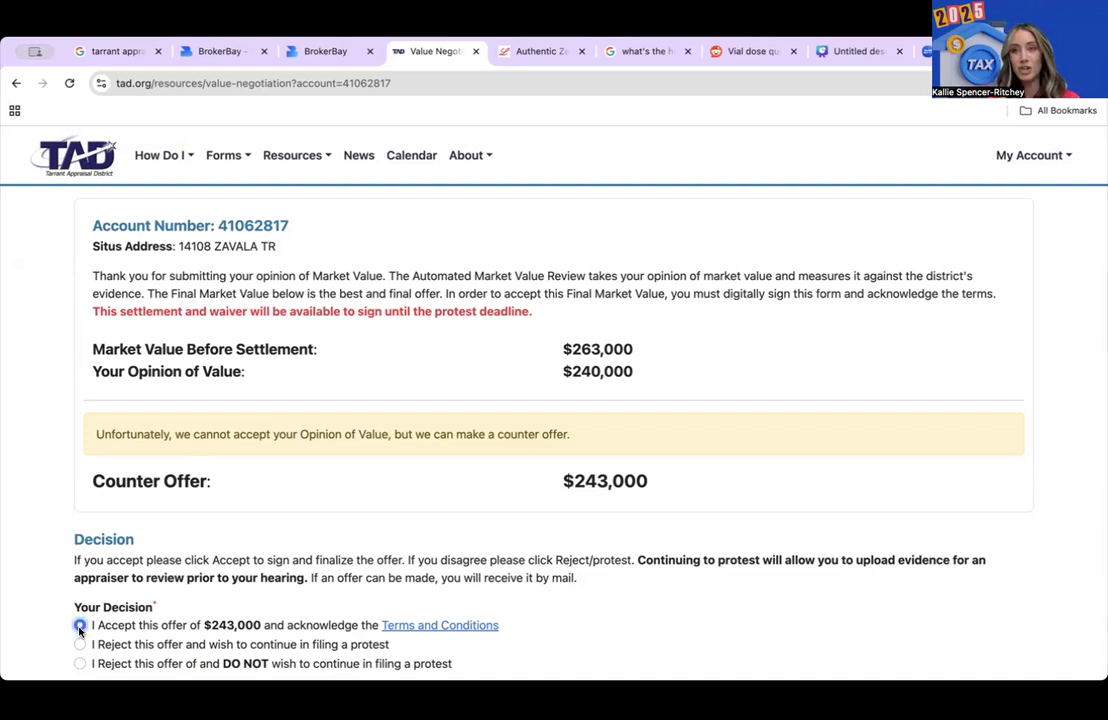
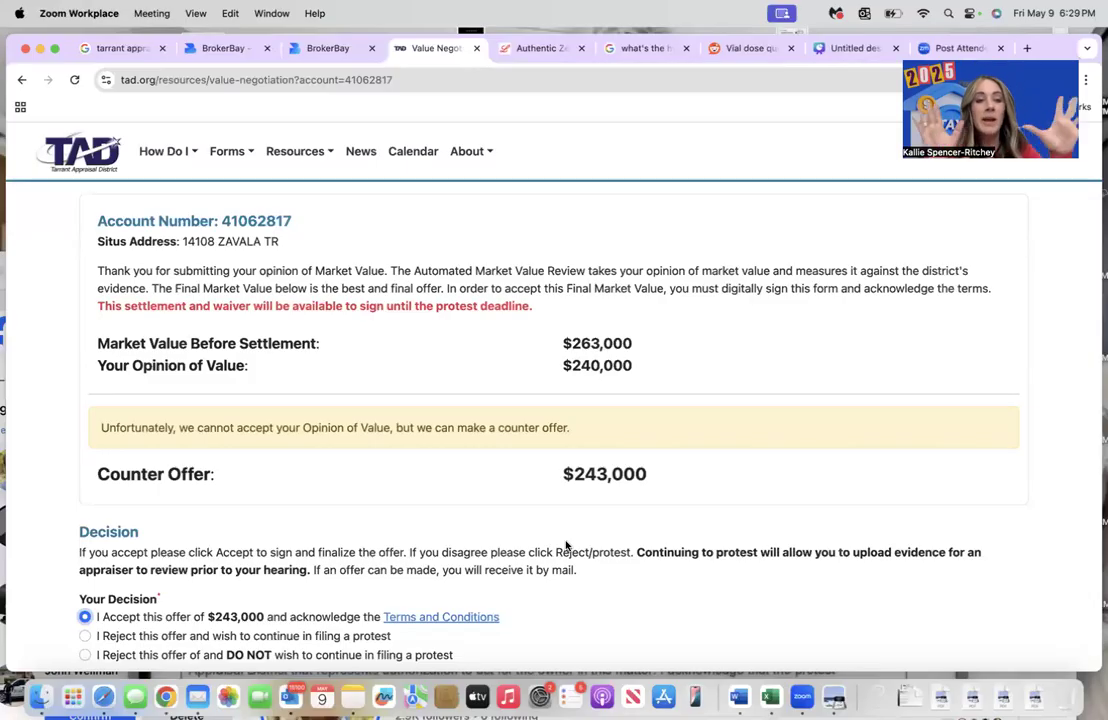
- Consent to electronic signing, submit acceptance of the $243,000 offer, and return to the dashboard
scroll(566, 545, "down", 7)
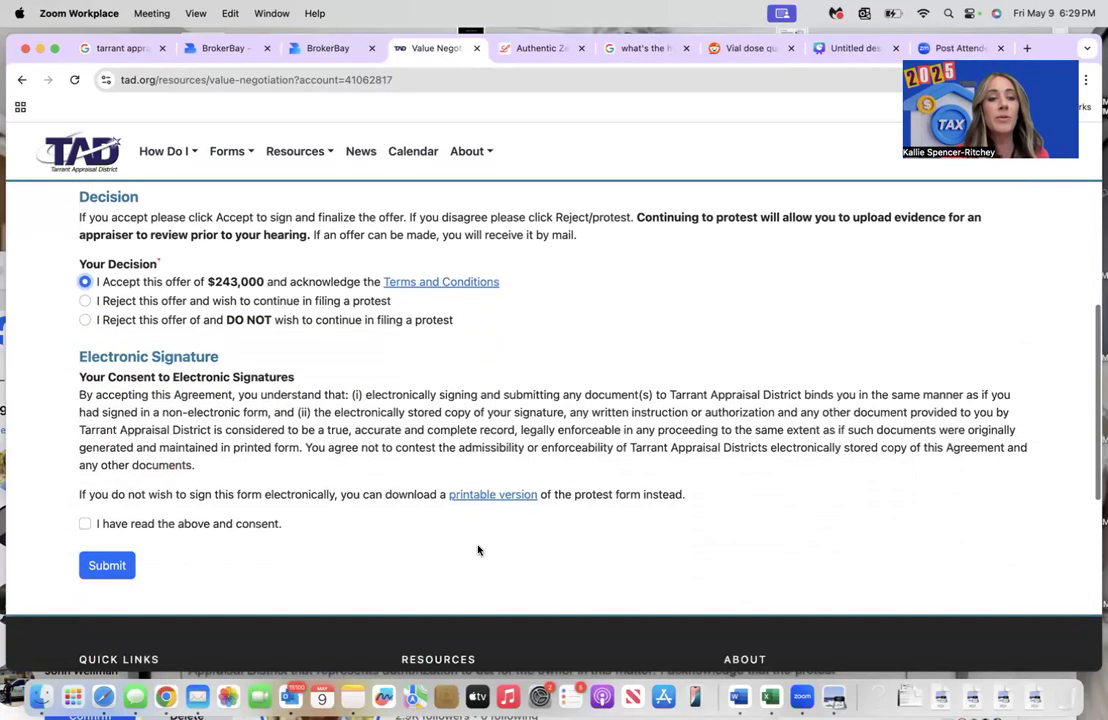
left_click(86, 522)
left_click(84, 522)
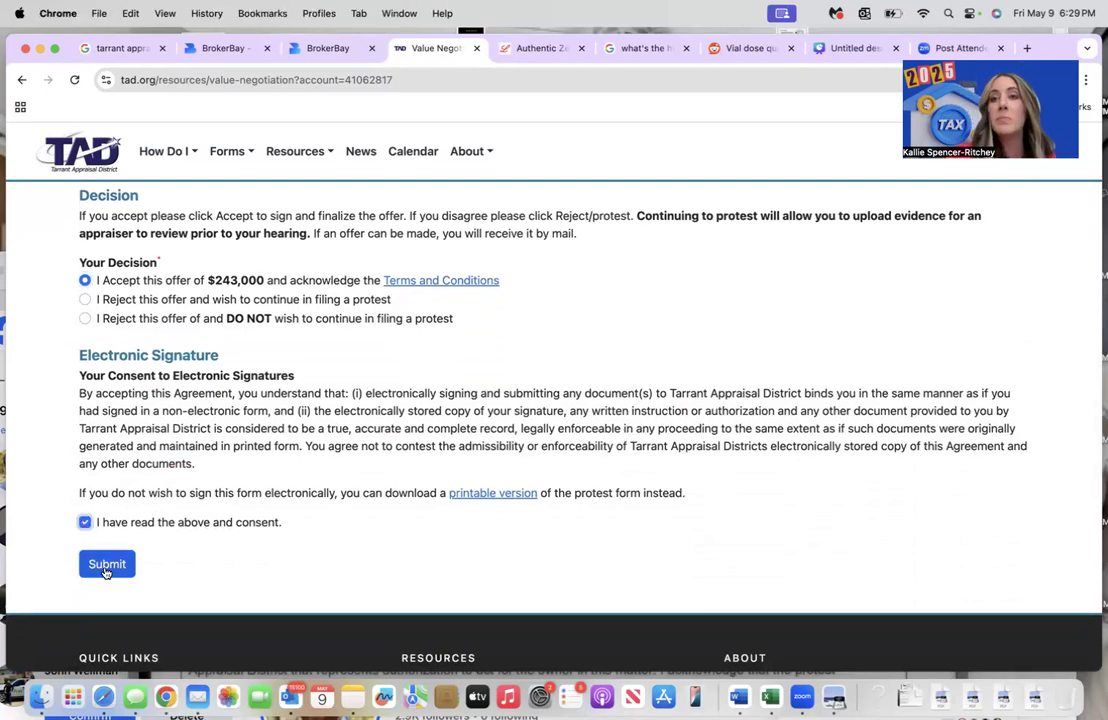
left_click(105, 566)
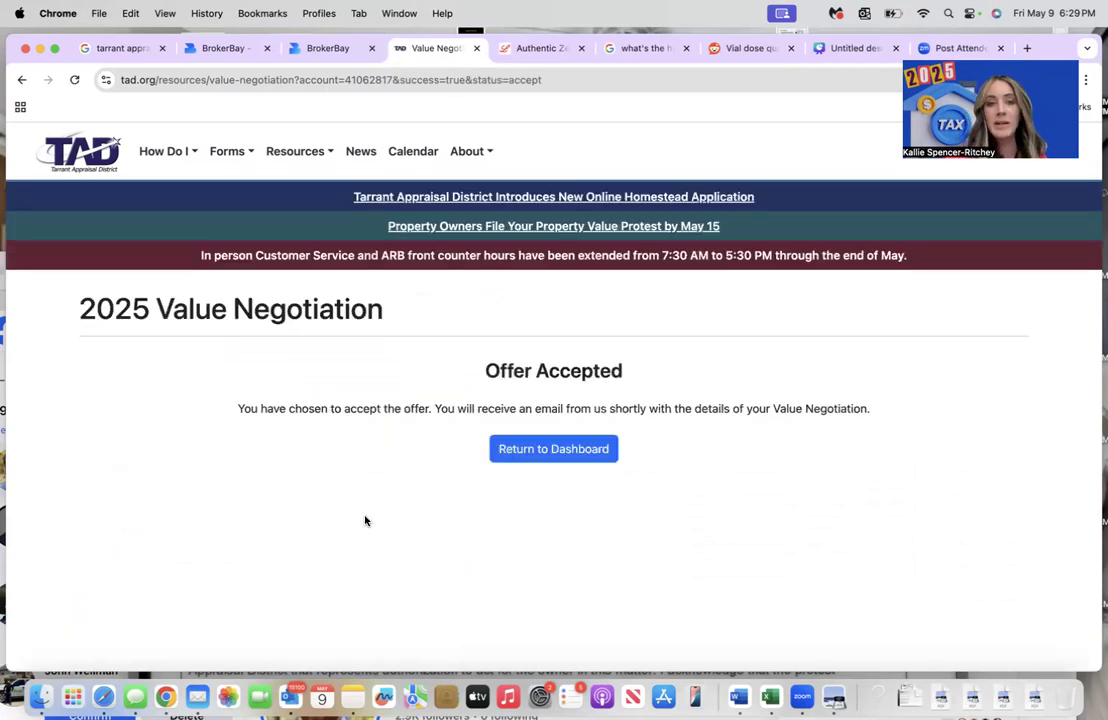
left_click(586, 449)
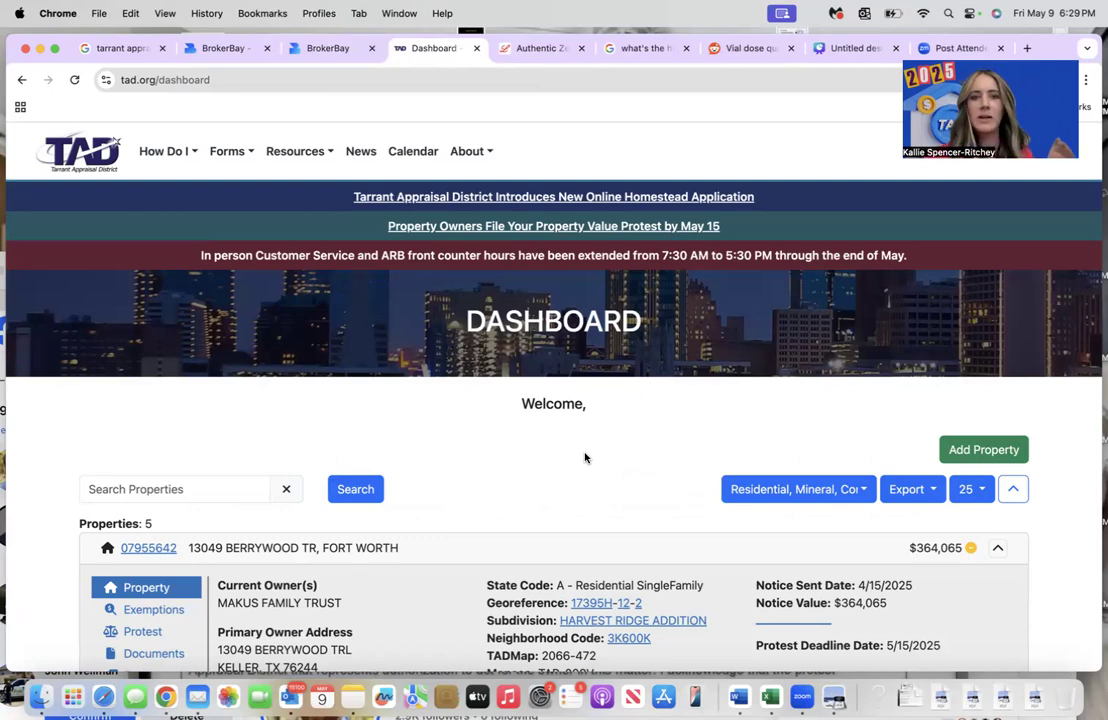
- Scroll the dashboard to the last property card showing the $347,000 value
scroll(534, 547, "down", 15)
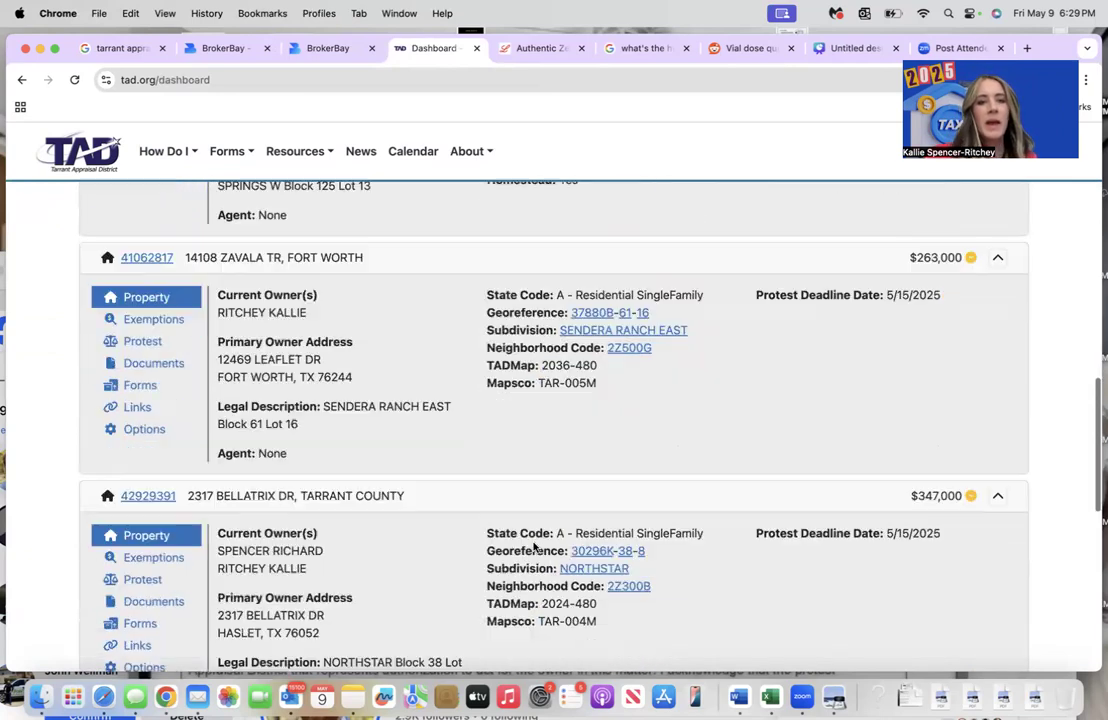
scroll(534, 547, "down", 6)
scroll(532, 544, "up", 2)
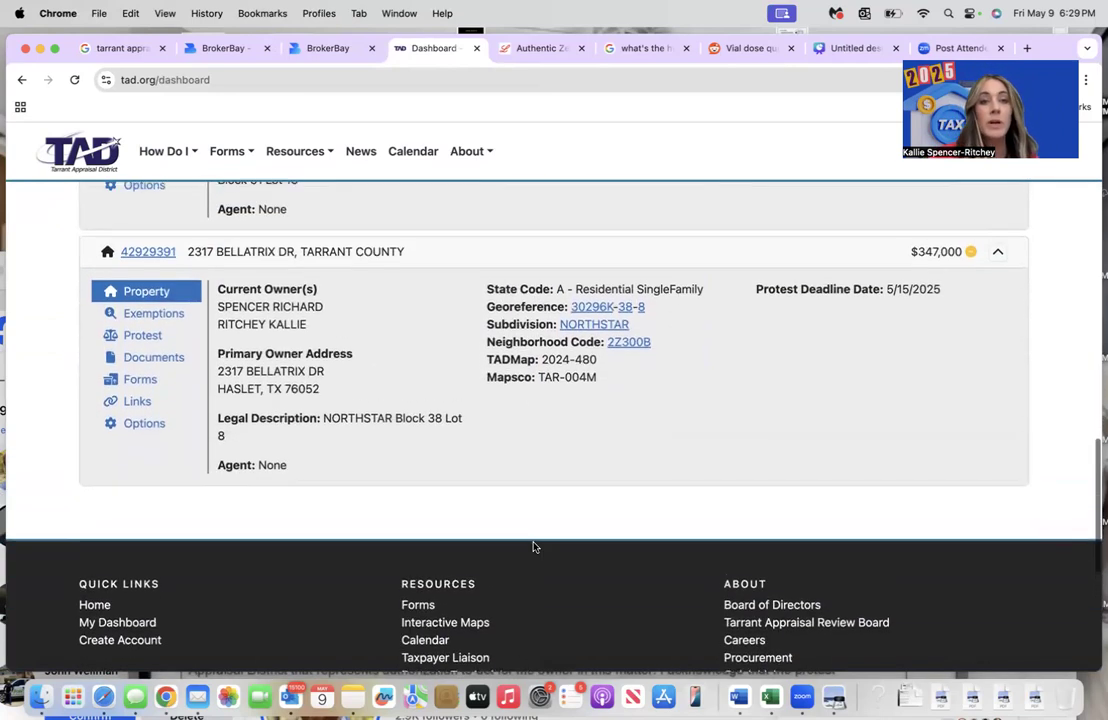
- Review the $347,000 property's exemptions and 2025 documents, then show its protest section
left_click(170, 316)
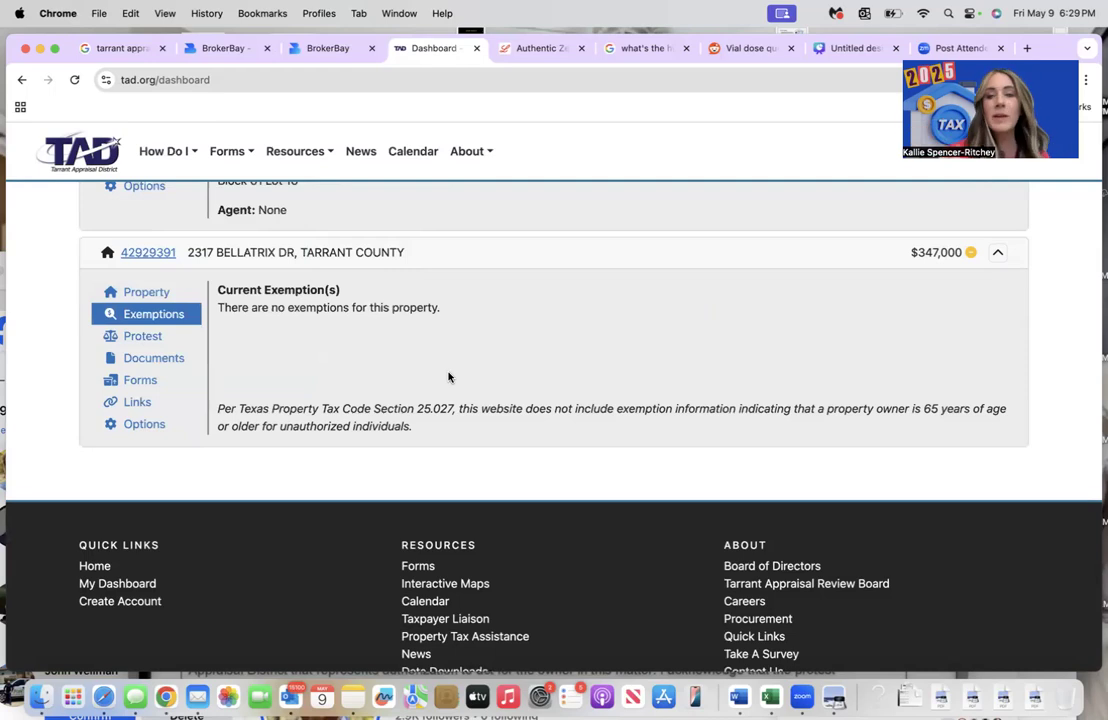
left_click(162, 362)
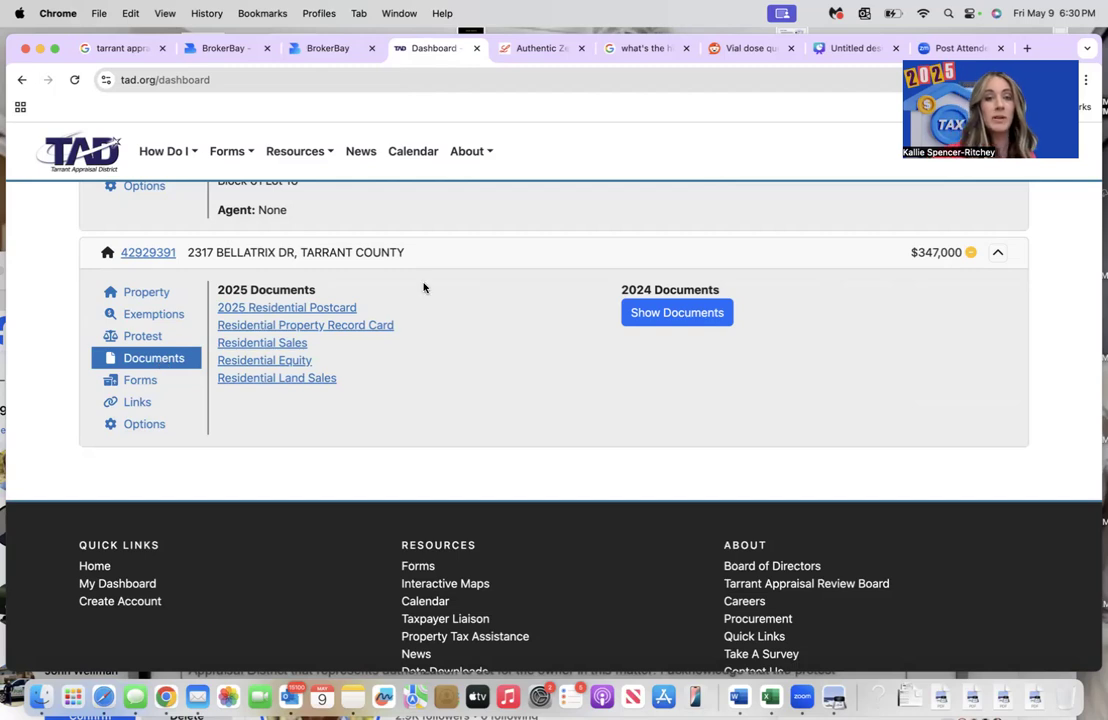
left_click(143, 341)
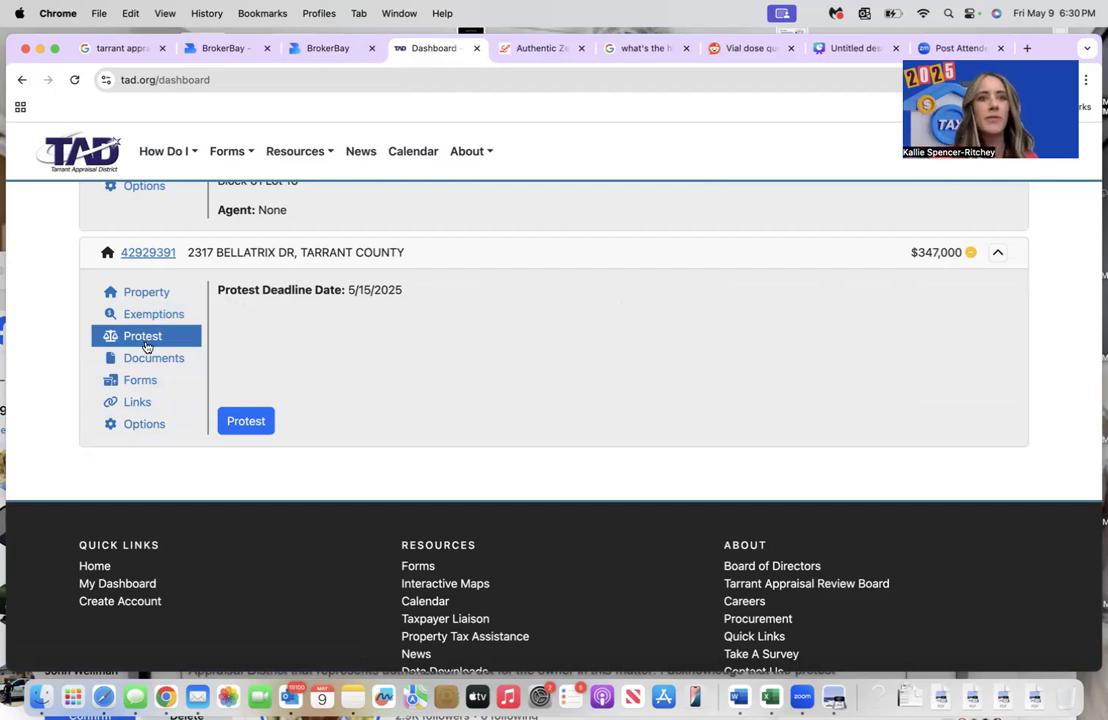
- Begin the 2025 protest for the $347,000 property, filing as the property owner
left_click(243, 423)
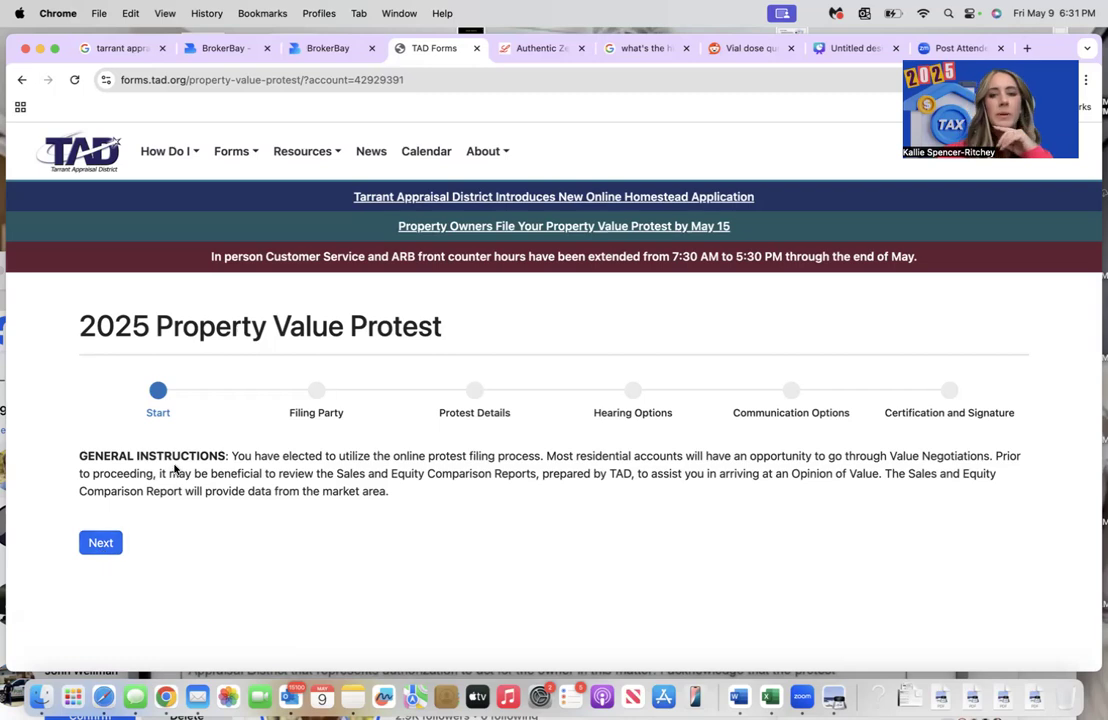
left_click(92, 545)
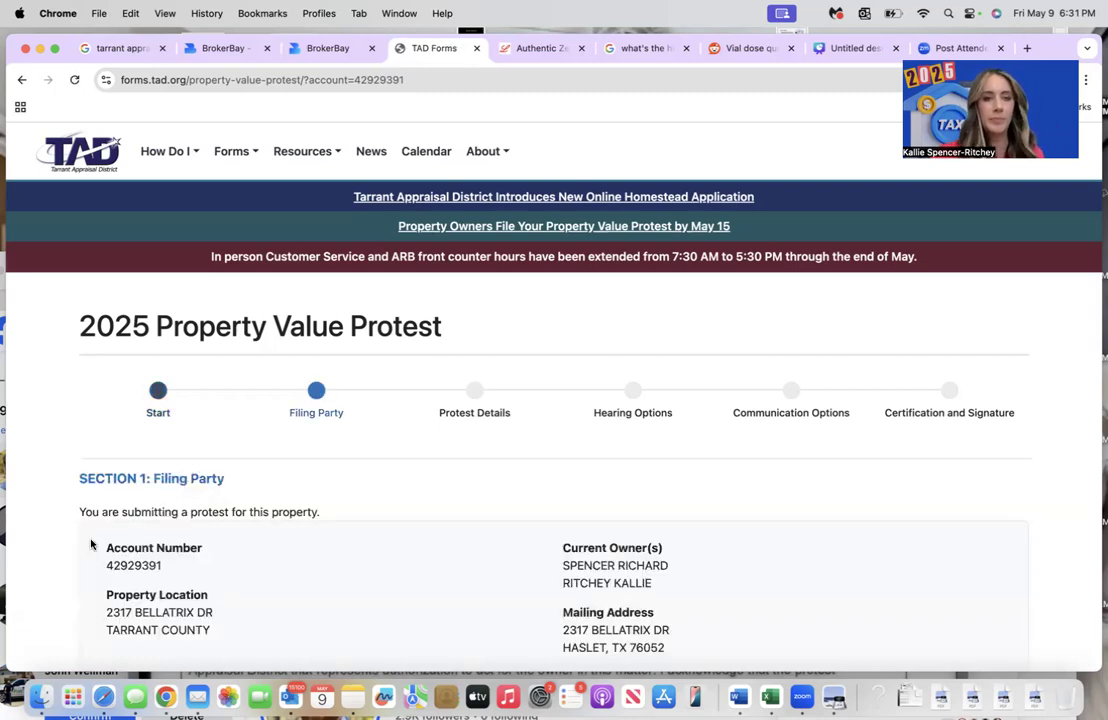
scroll(91, 545, "down", 4)
left_click(86, 546)
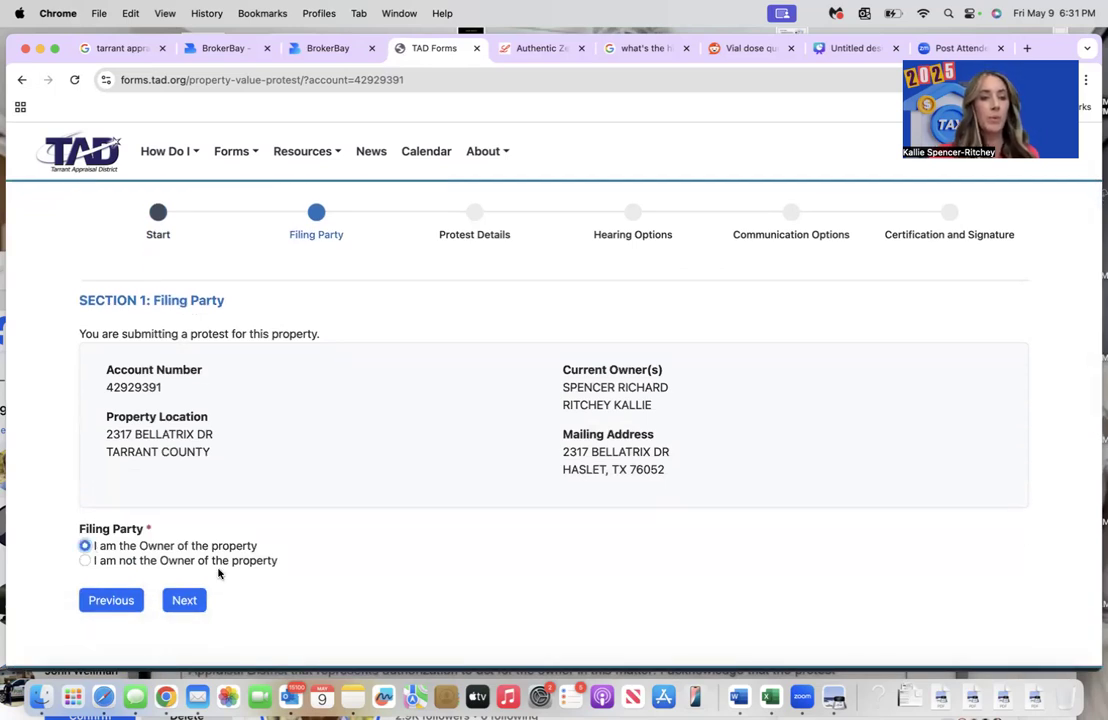
left_click(184, 600)
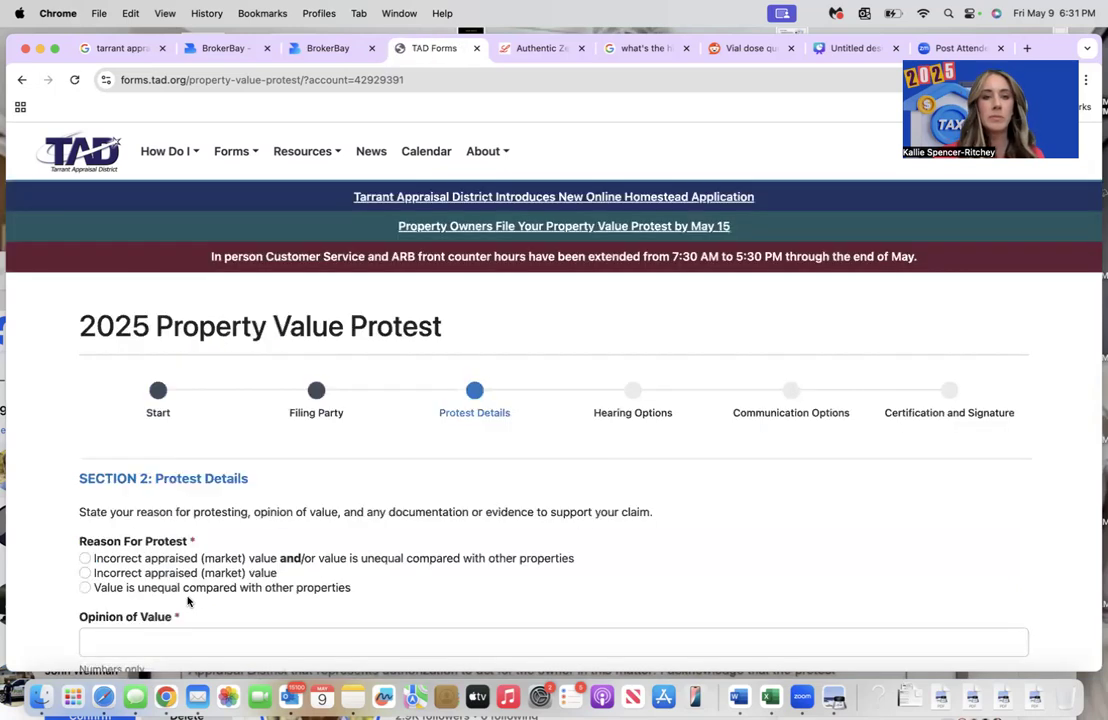
- Choose 'Incorrect appraised (market) value' as the reason and enter a $335,000 opinion of value
scroll(188, 602, "down", 1)
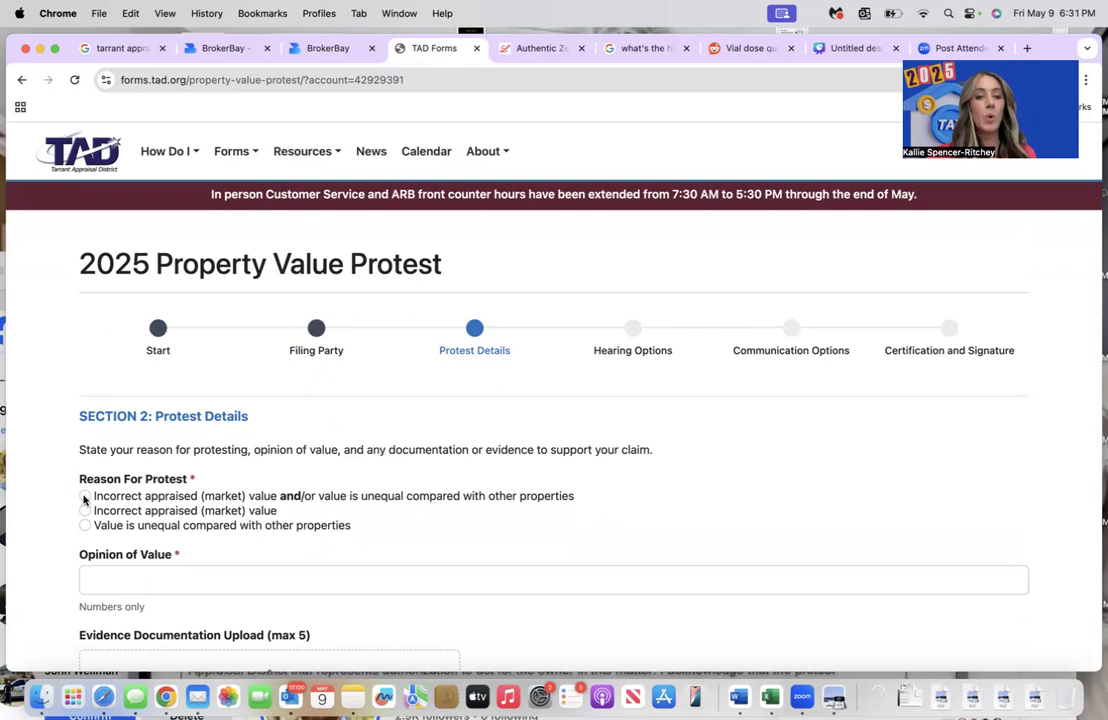
left_click(84, 511)
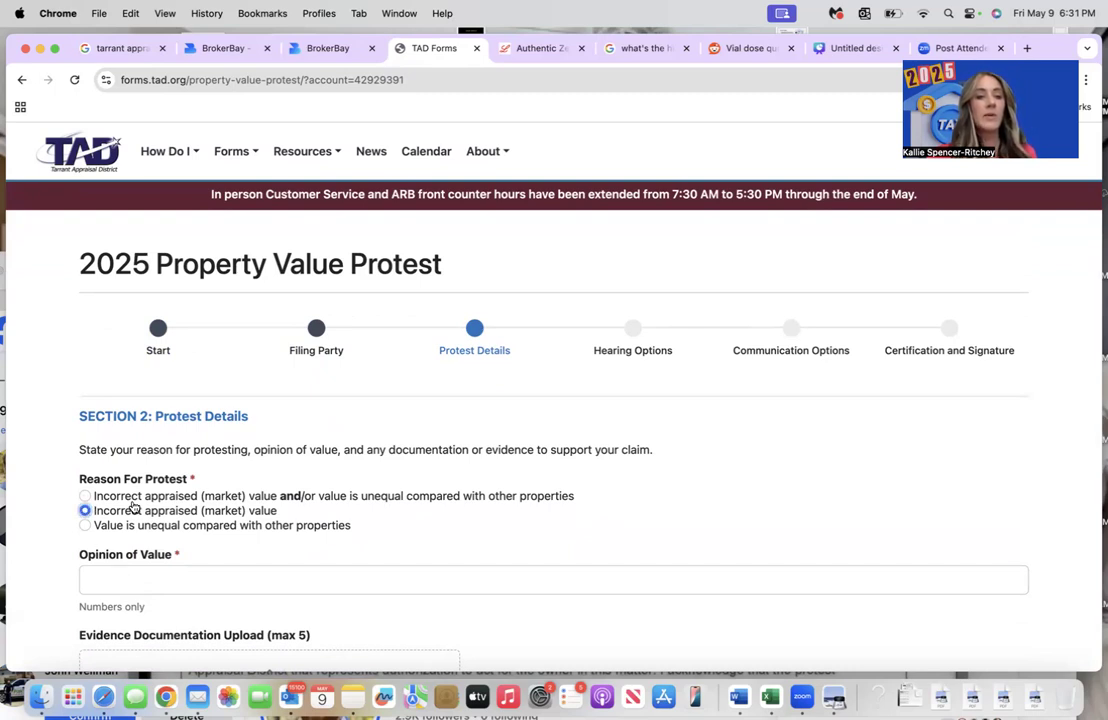
scroll(132, 507, "down", 1)
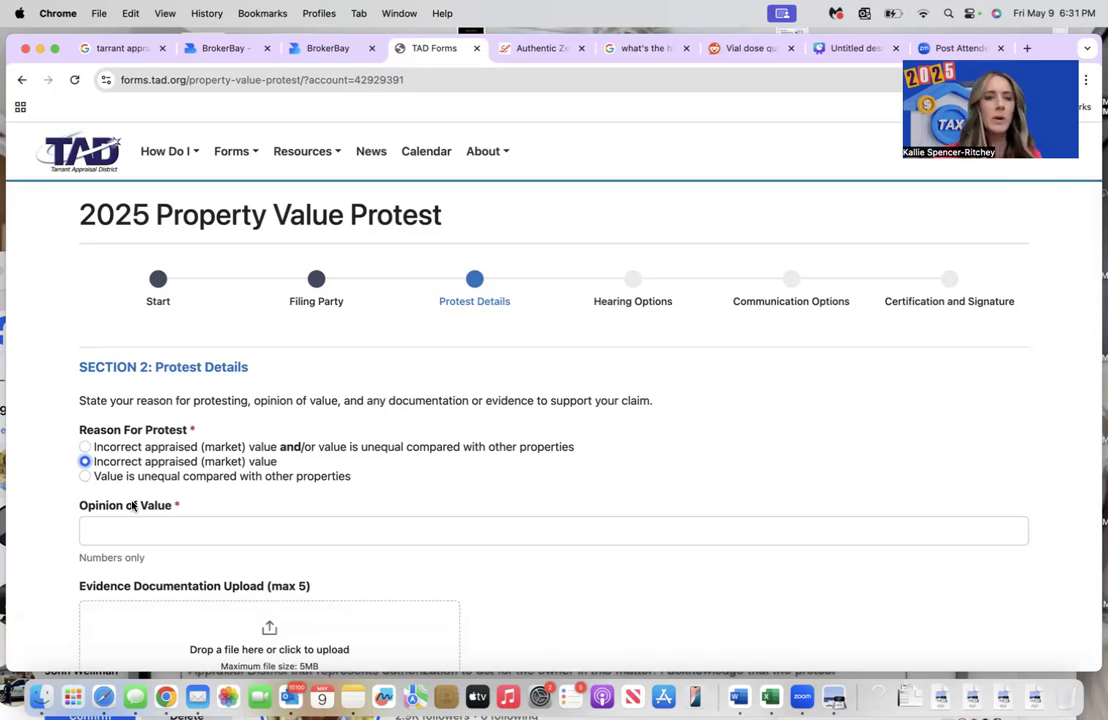
scroll(132, 505, "down", 2)
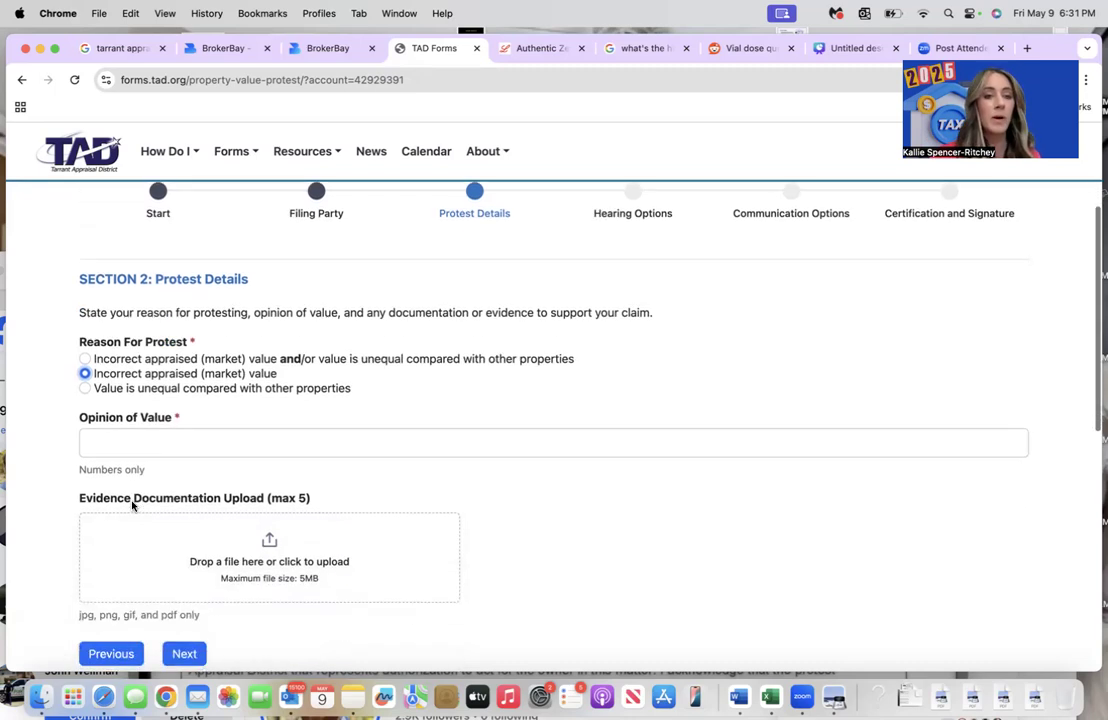
left_click(131, 447)
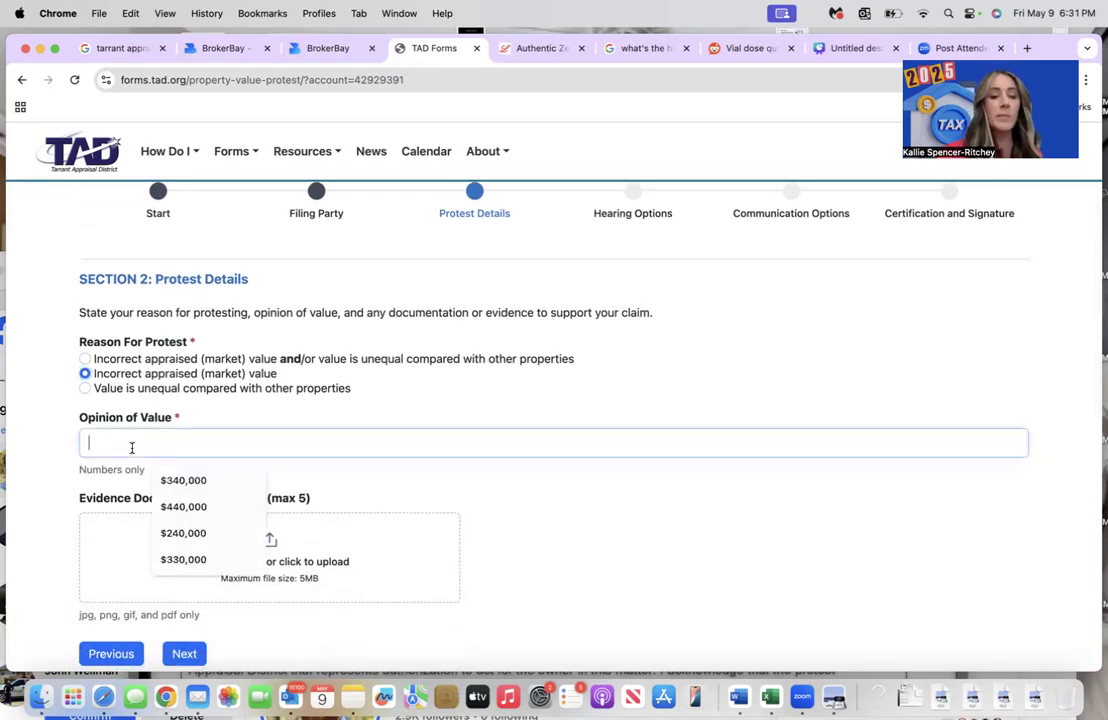
scroll(131, 449, "up", 4)
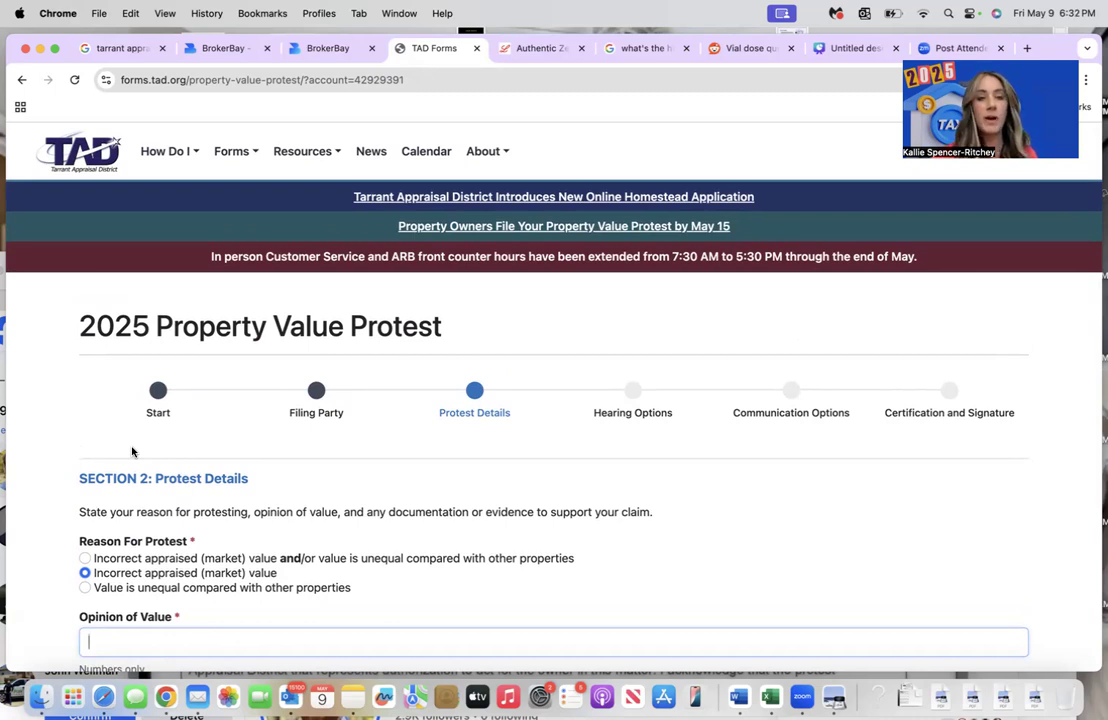
type("$2")
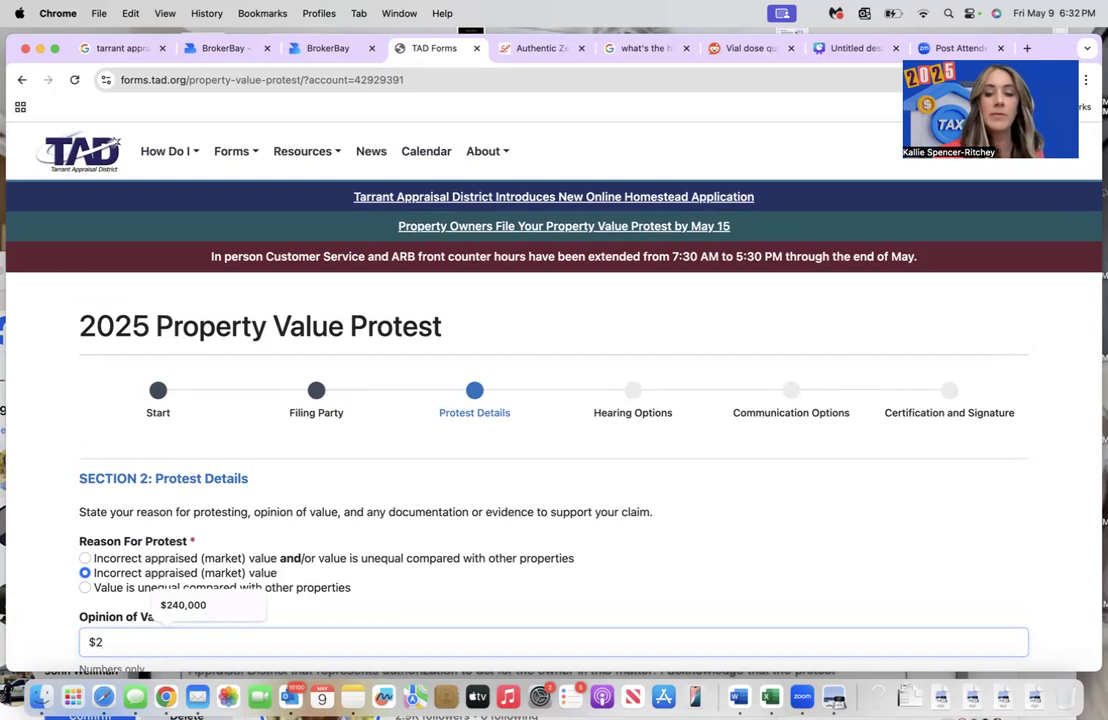
key("BackSpace")
key("BackSpace")
type("$335,000")
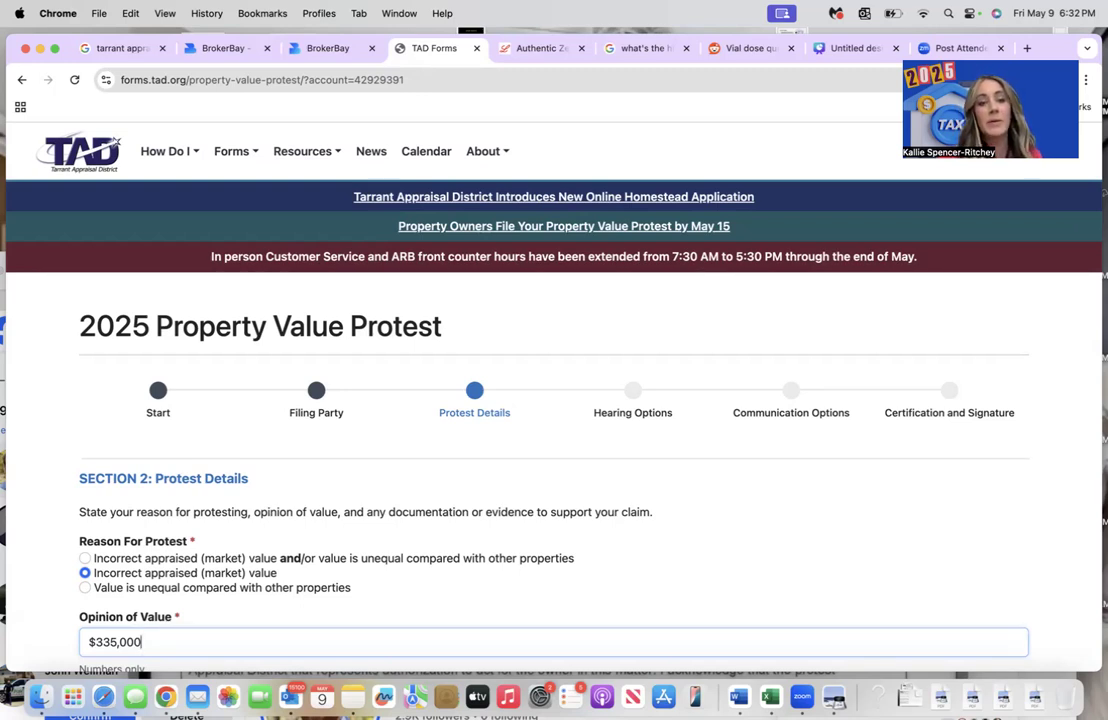
- Open the evidence upload file chooser on the protest form
scroll(554, 420, "down", 5)
scroll(554, 420, "up", 3)
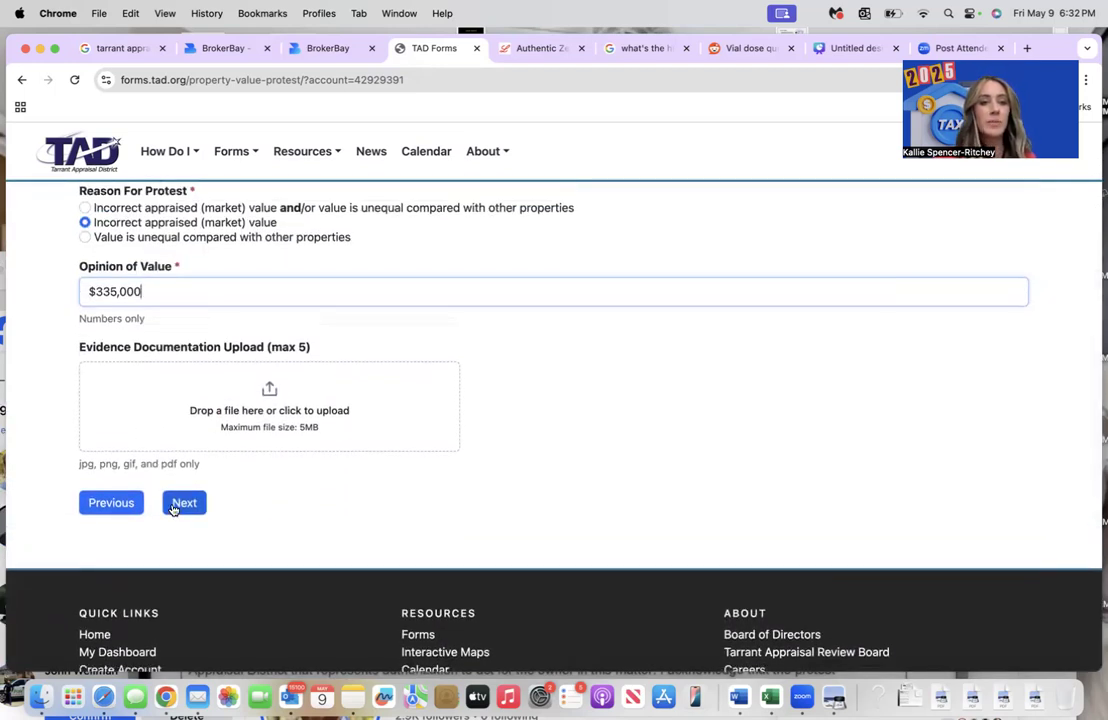
scroll(172, 508, "up", 3)
scroll(240, 511, "up", 1)
scroll(173, 507, "down", 2)
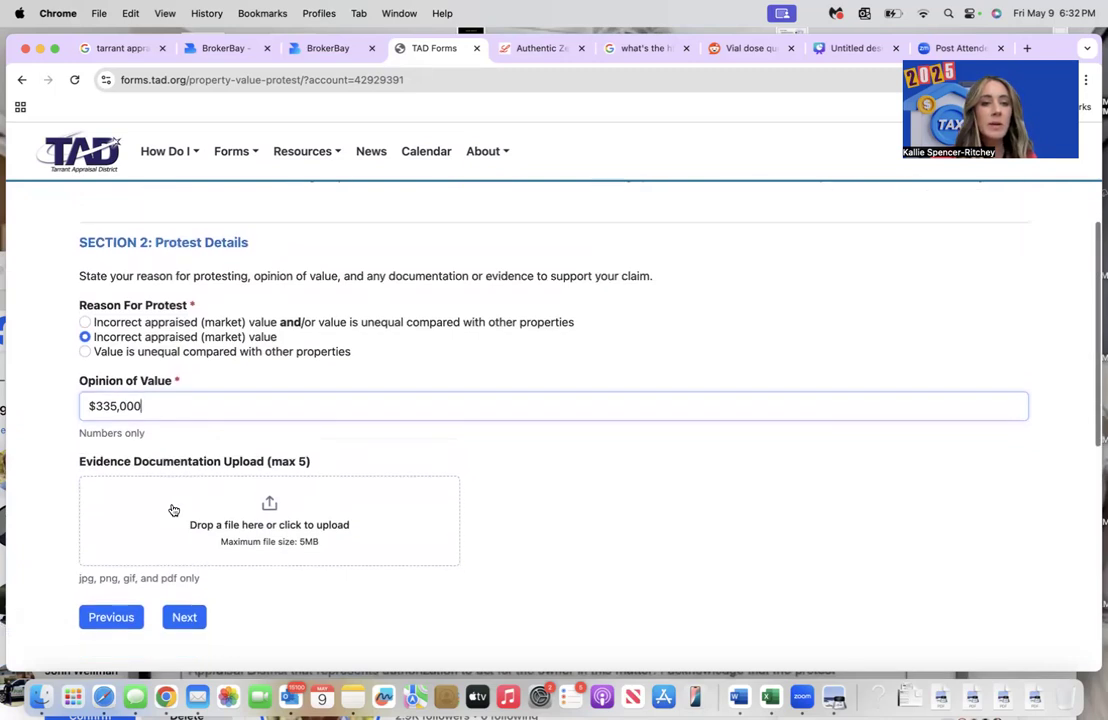
left_click(272, 510)
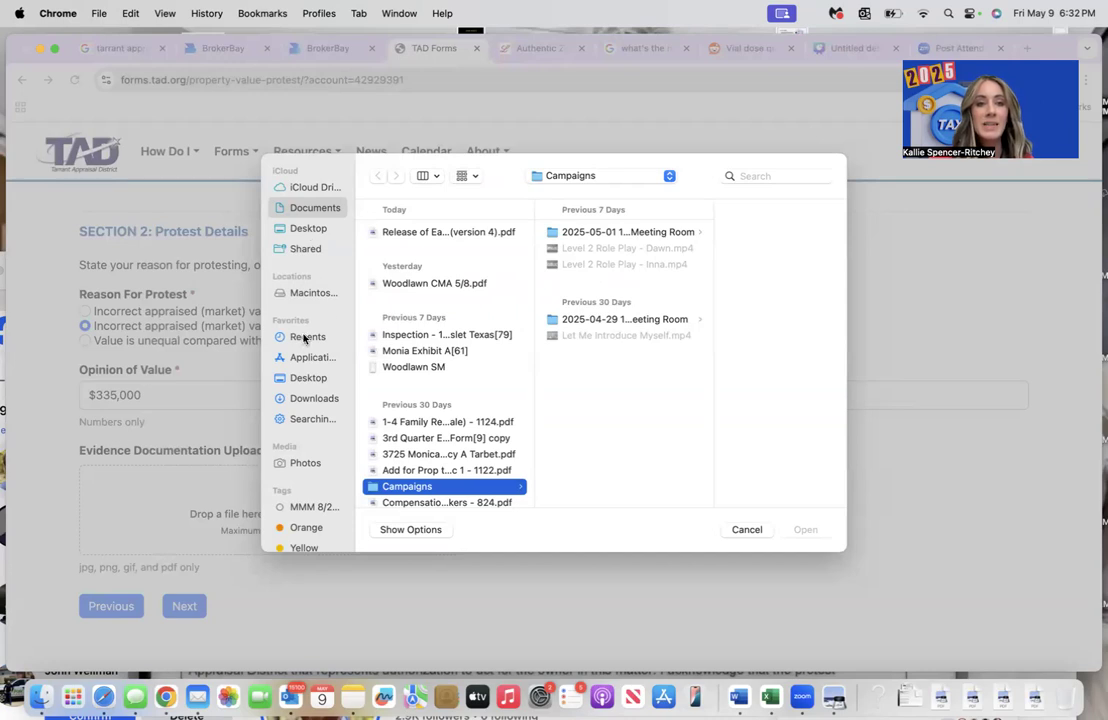
left_click(310, 399)
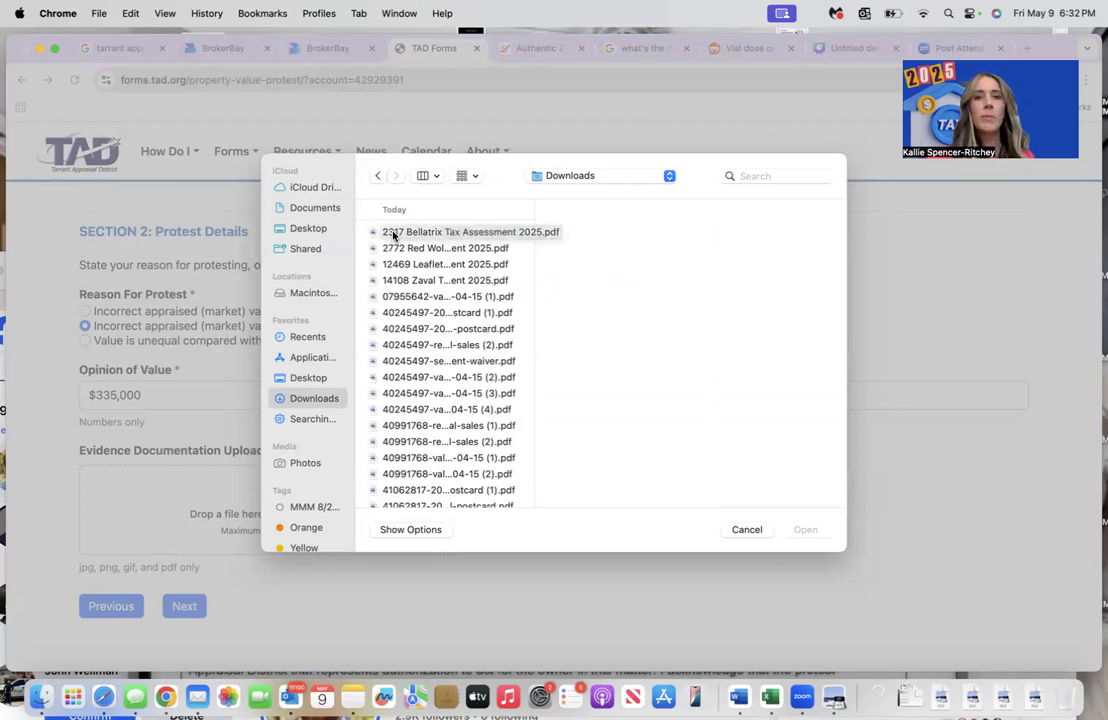
left_click(395, 233)
left_click(705, 368)
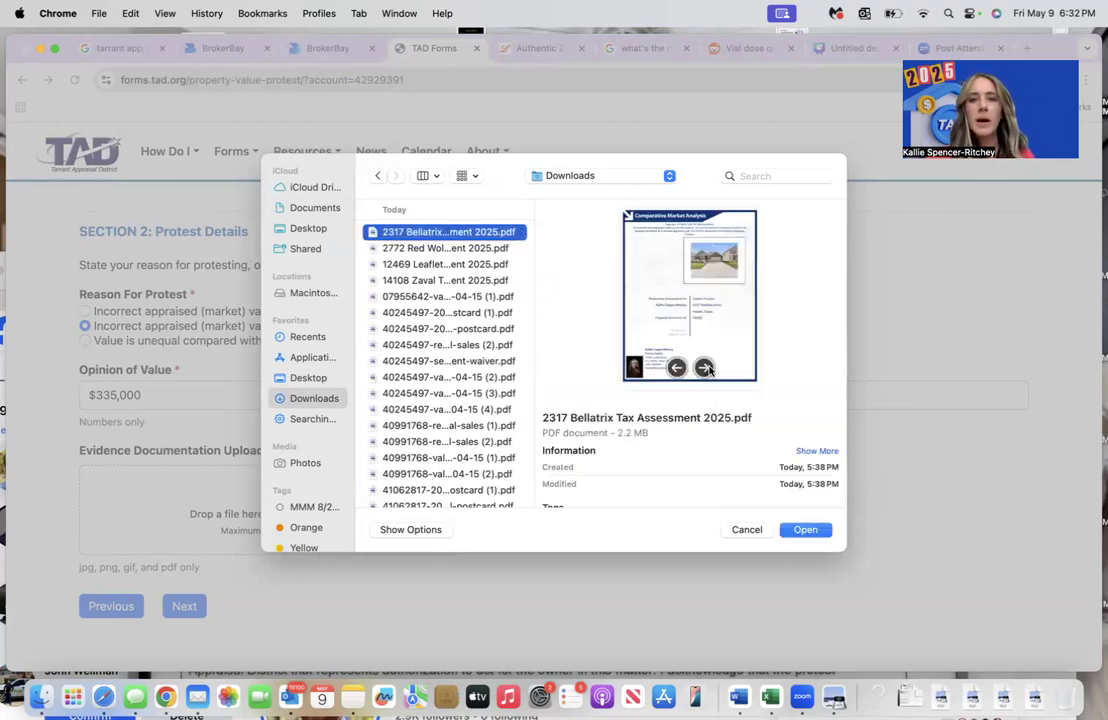
left_click(705, 368)
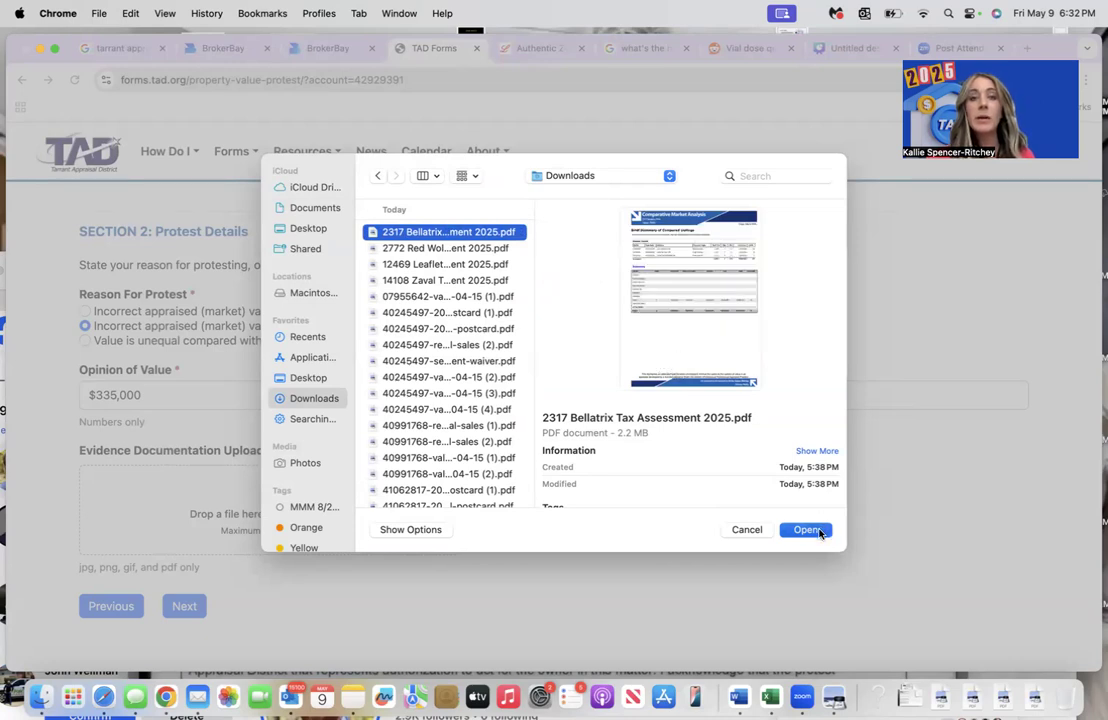
left_click(815, 529)
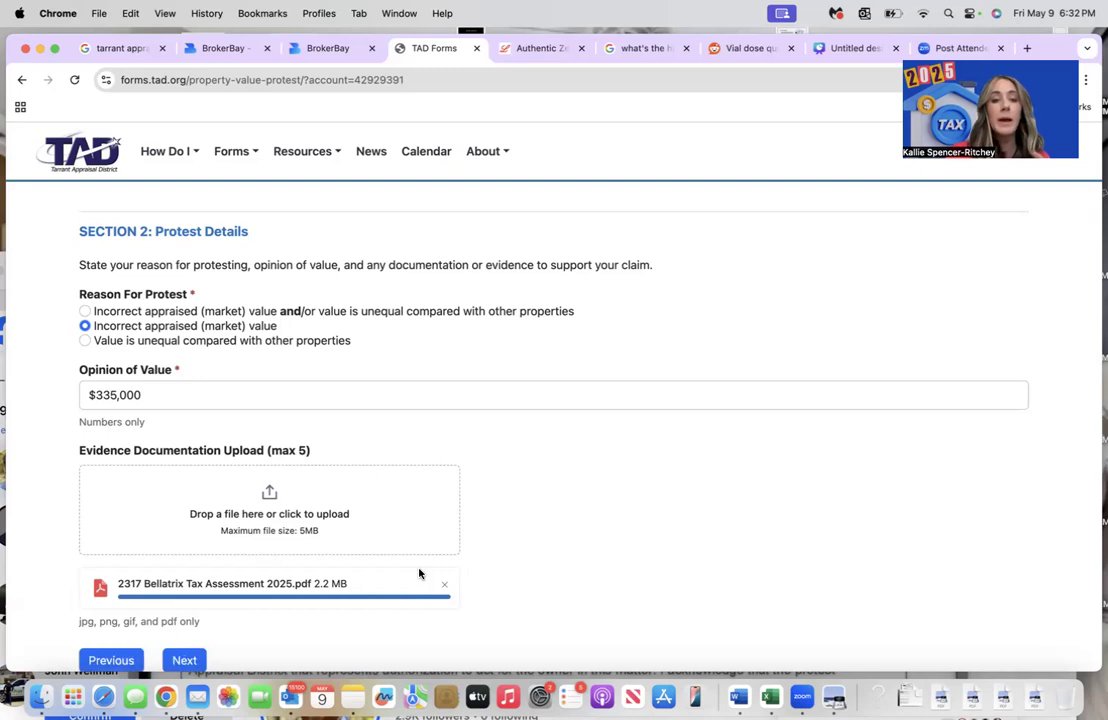
scroll(420, 572, "down", 3)
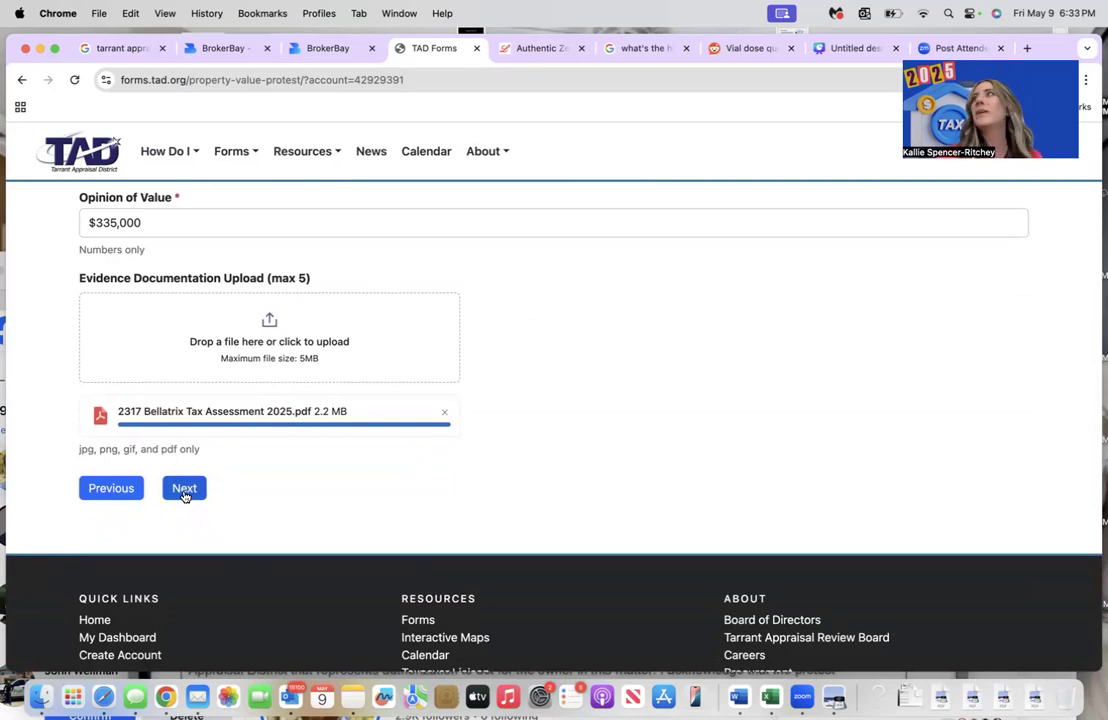
- Choose an in-person hearing before the first available panel in Hearing Options
left_click(184, 490)
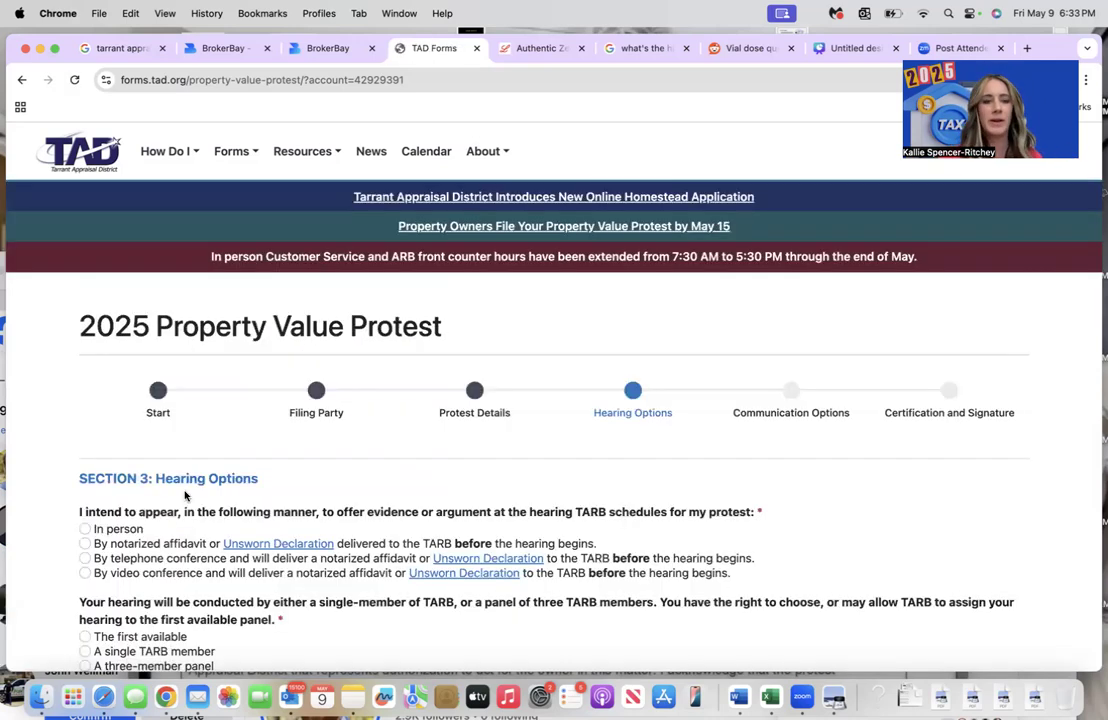
scroll(184, 495, "down", 2)
scroll(184, 495, "down", 1)
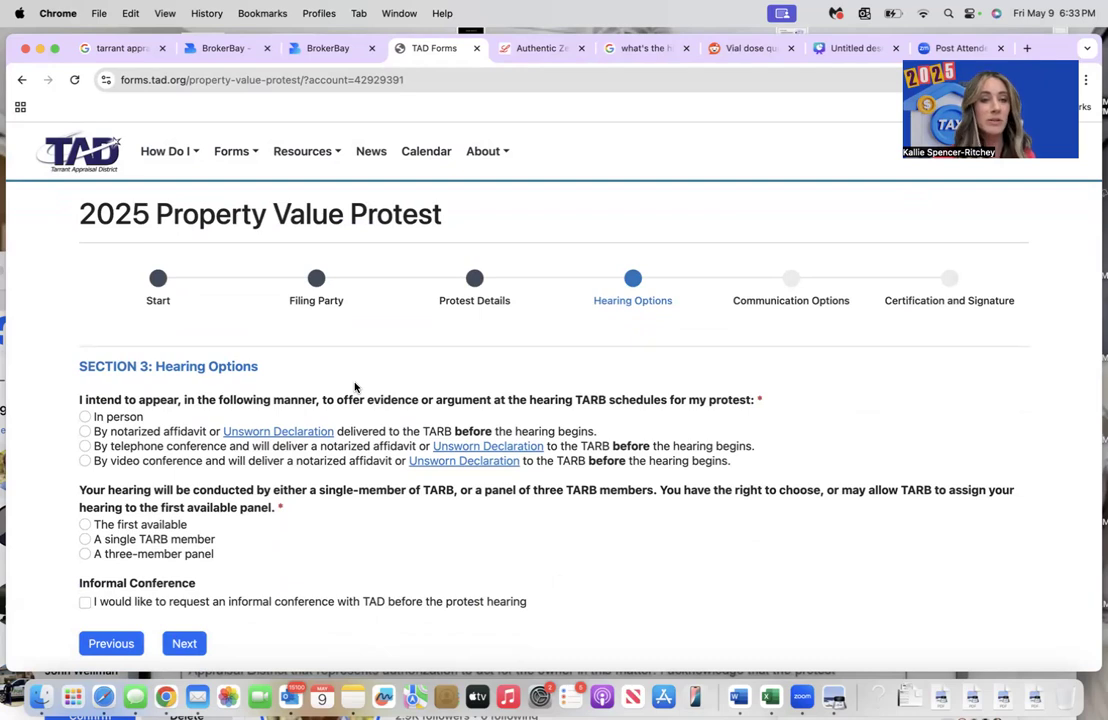
left_click(85, 418)
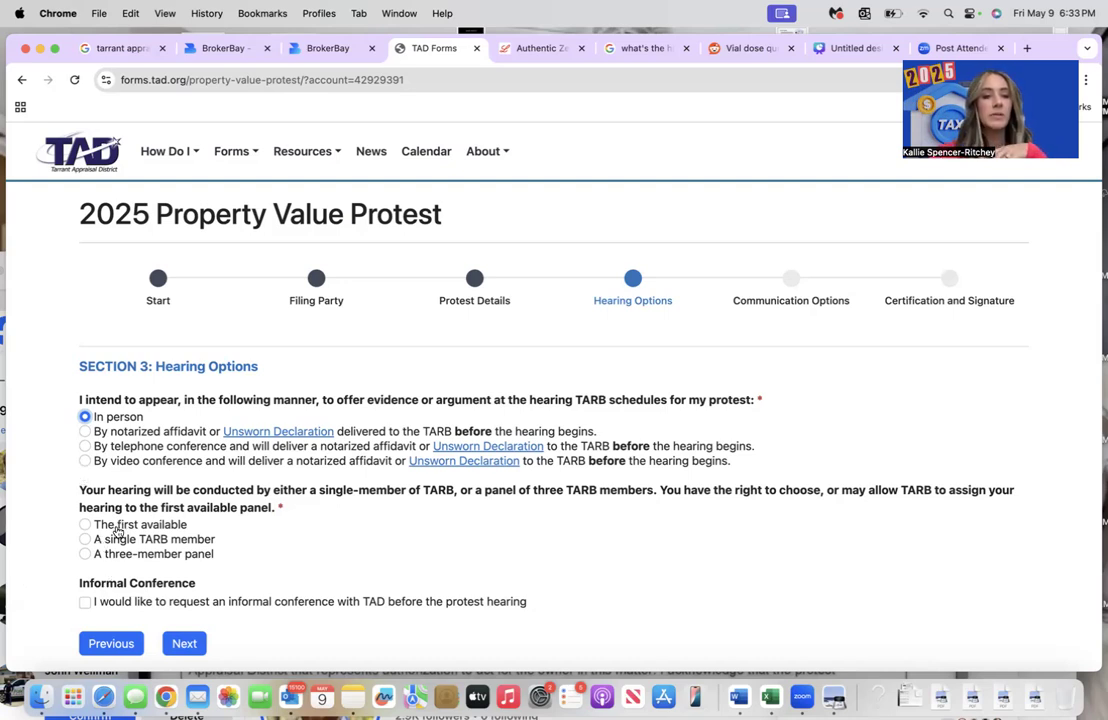
scroll(112, 540, "down", 2)
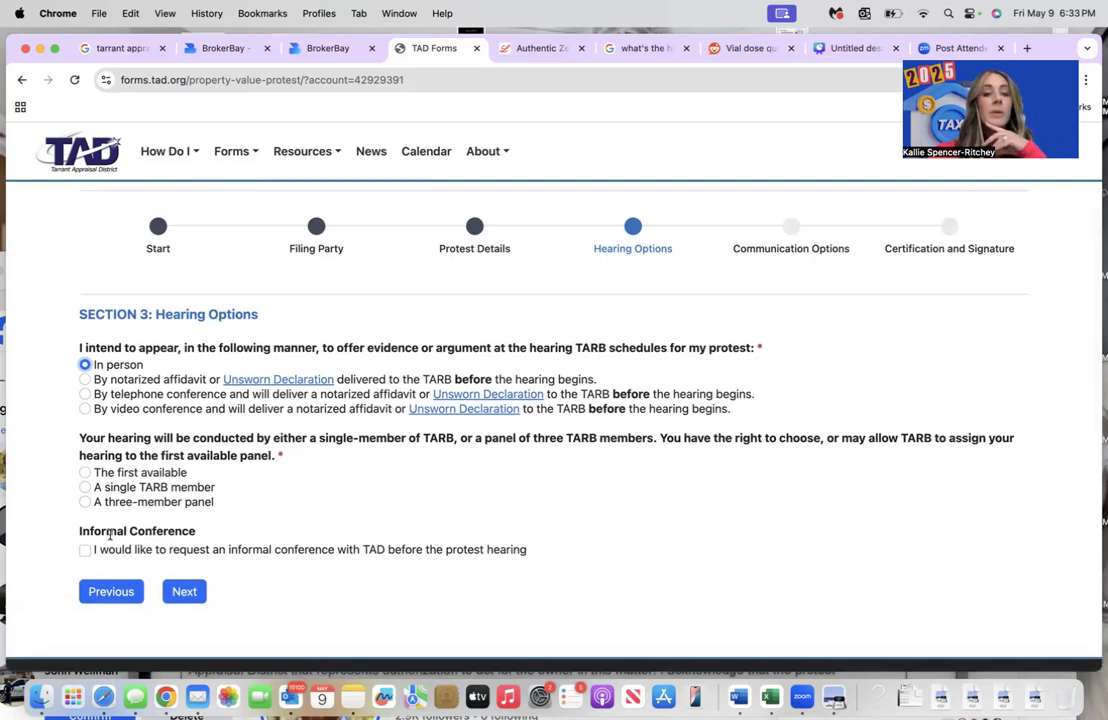
left_click(86, 474)
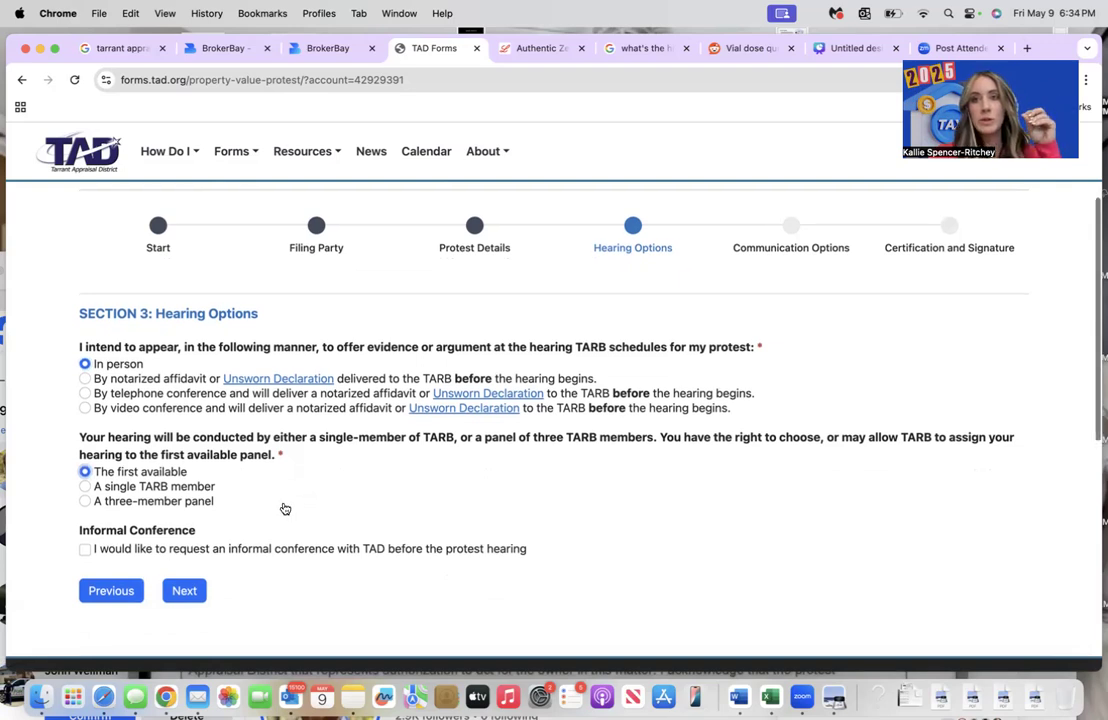
scroll(285, 509, "down", 2)
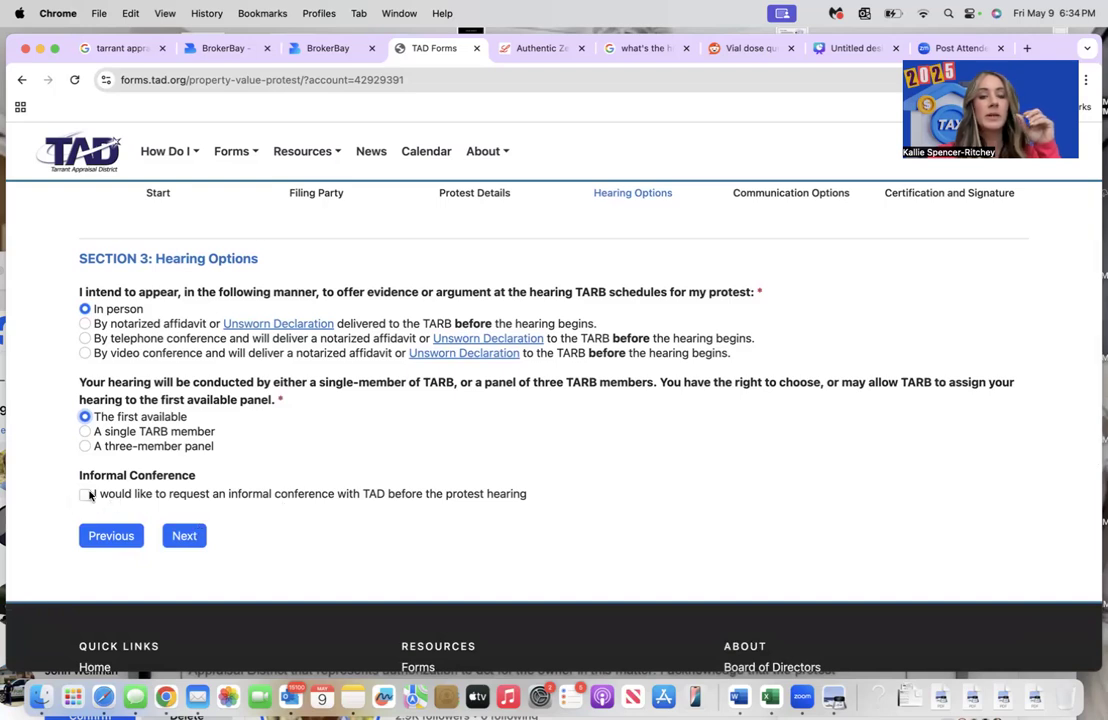
left_click(187, 536)
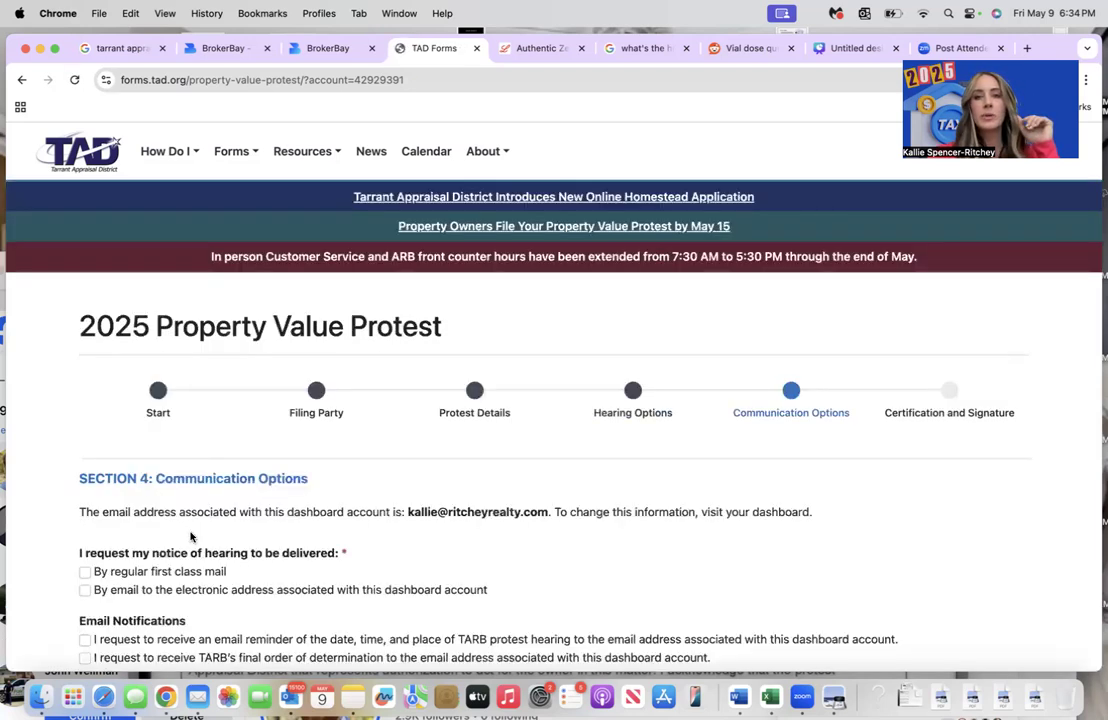
- Request the hearing notice, hearing reminder, and TARB final order by email
scroll(191, 537, "down", 3)
scroll(193, 535, "down", 1)
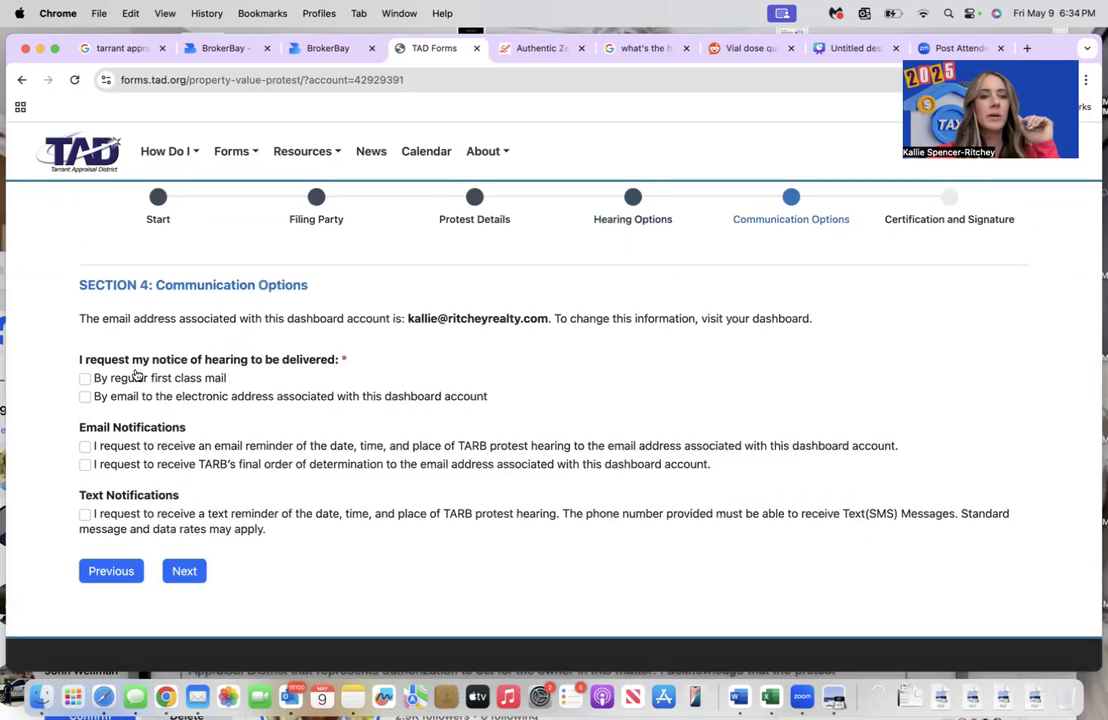
left_click(85, 397)
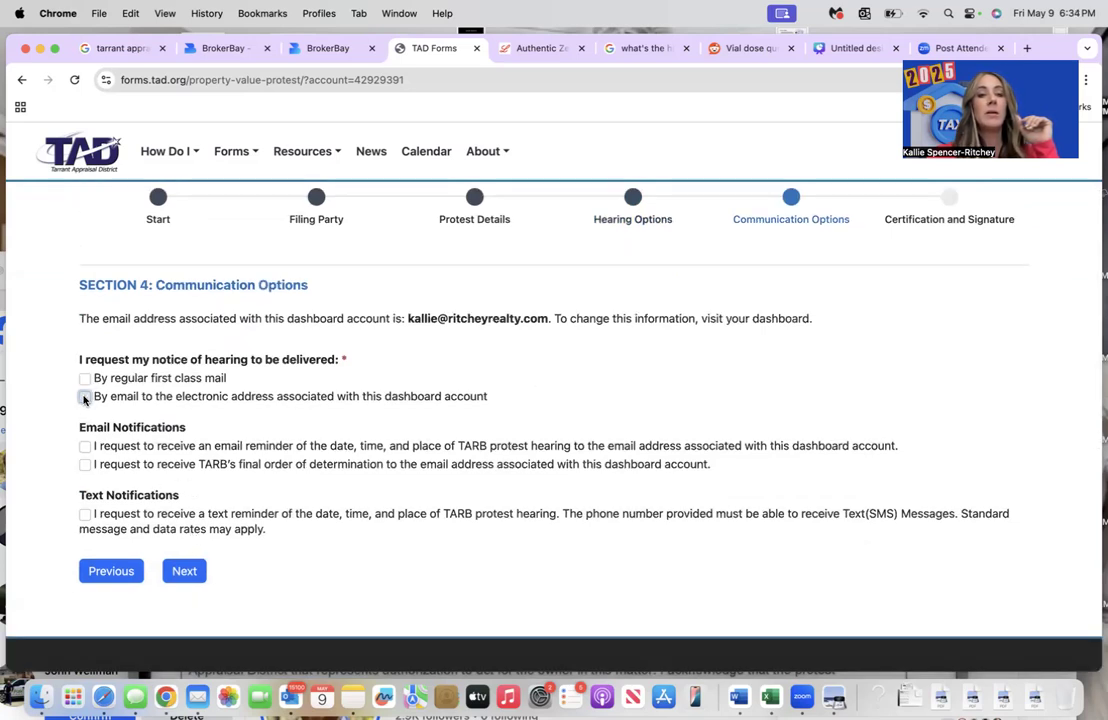
scroll(84, 486, "down", 1)
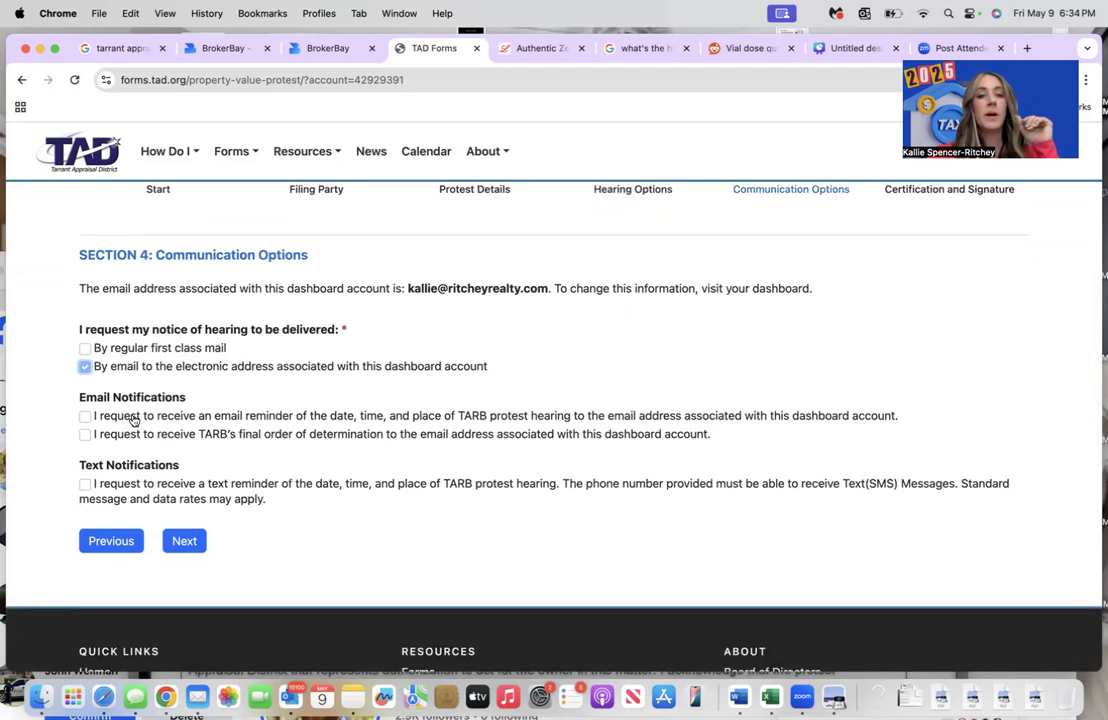
left_click(85, 416)
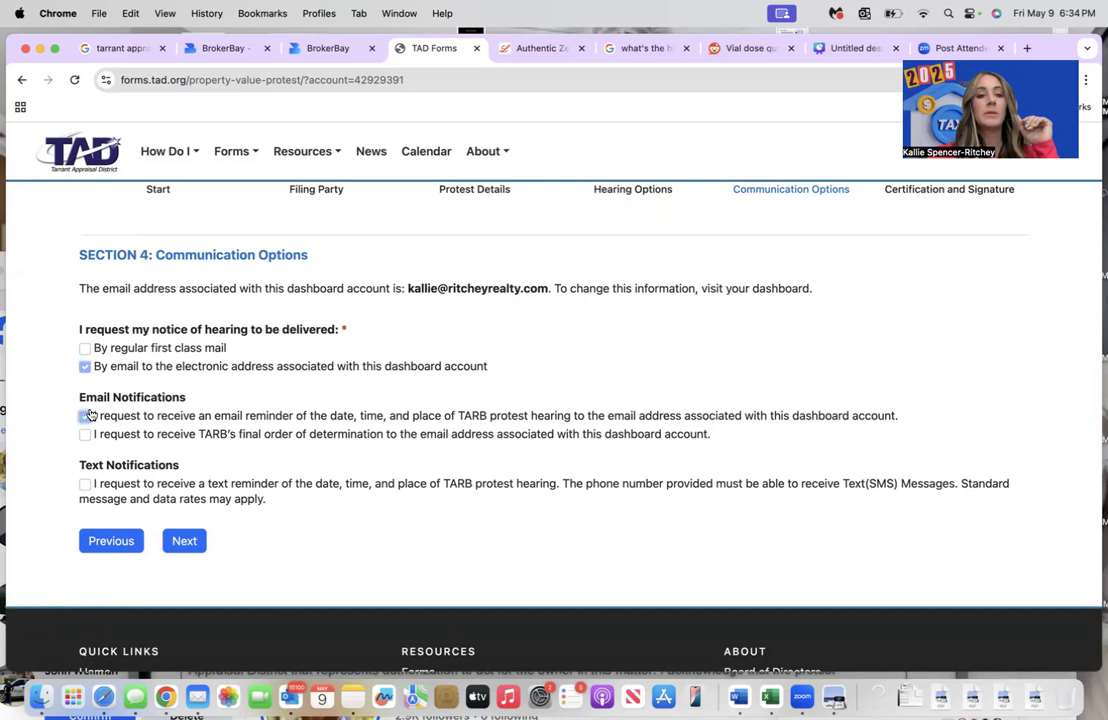
left_click(85, 434)
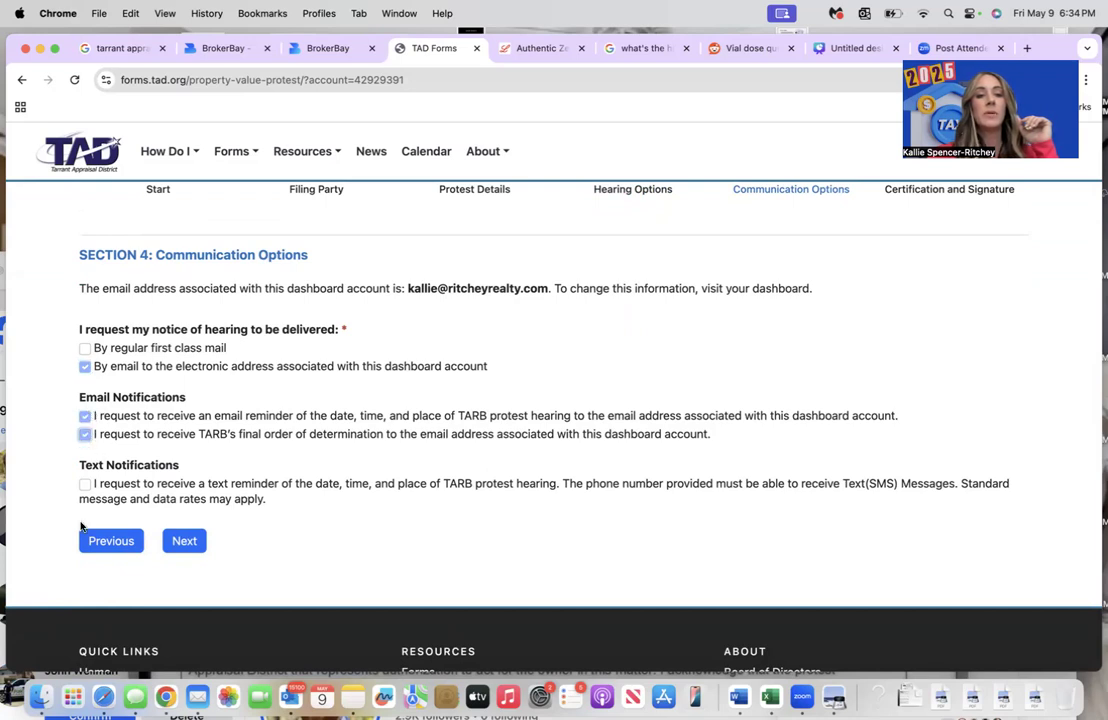
- Add text reminders of the hearing and enter the mobile phone number for texts
scroll(146, 470, "down", 1)
scroll(146, 470, "down", 2)
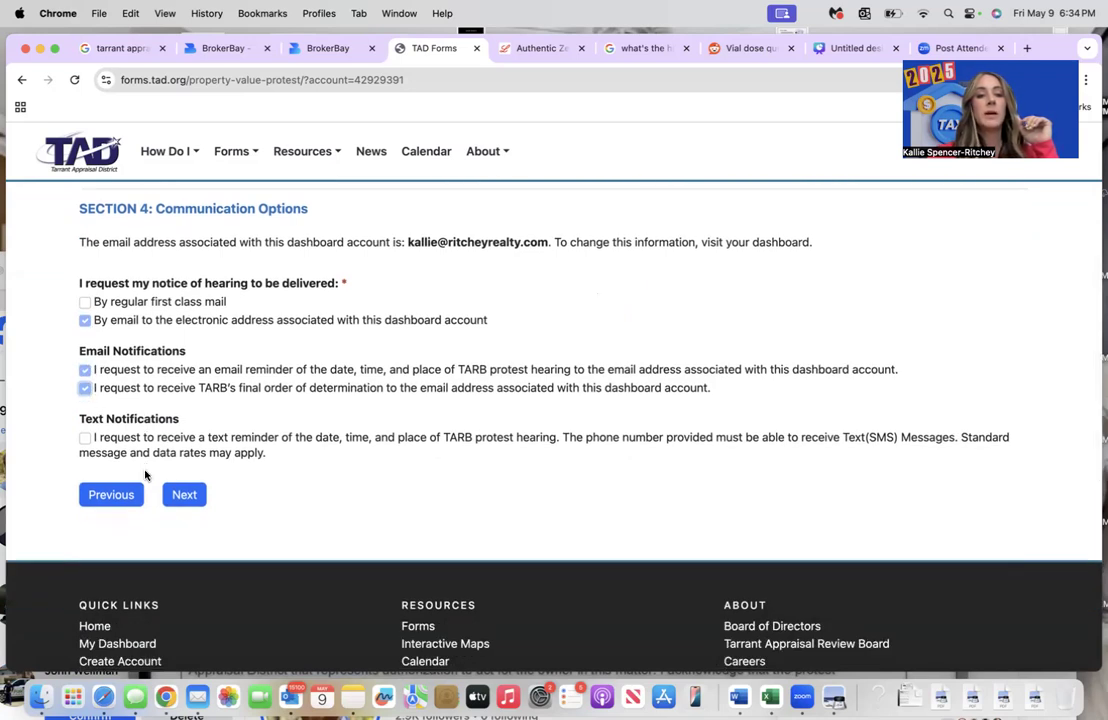
left_click(85, 437)
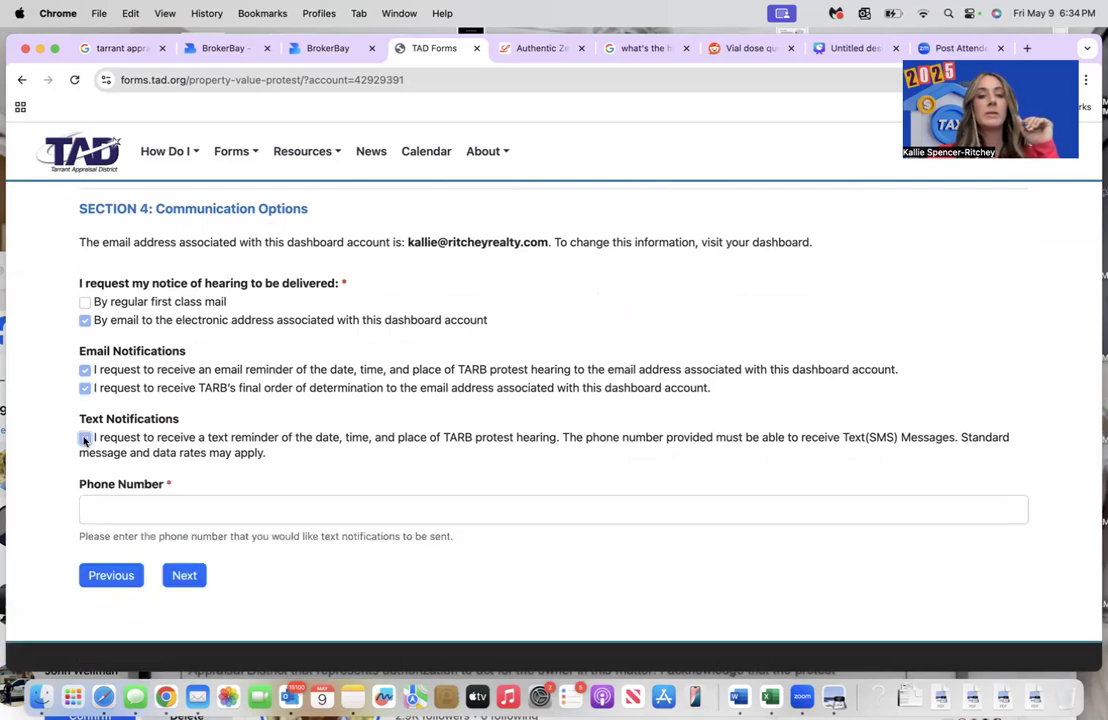
left_click(164, 516)
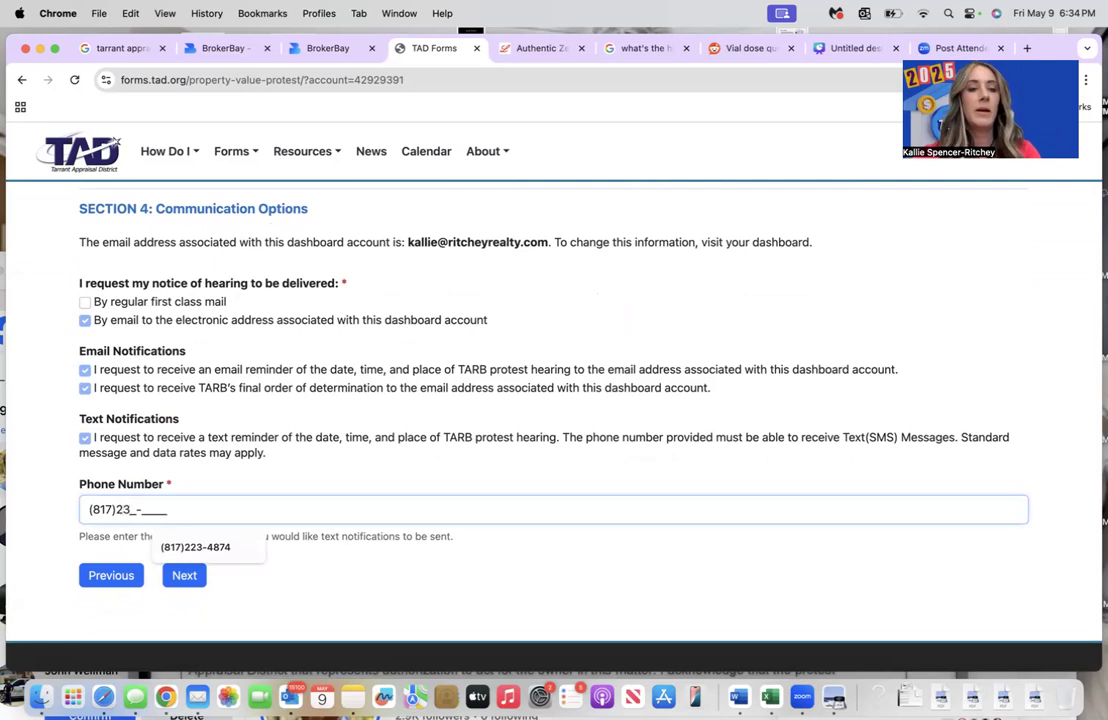
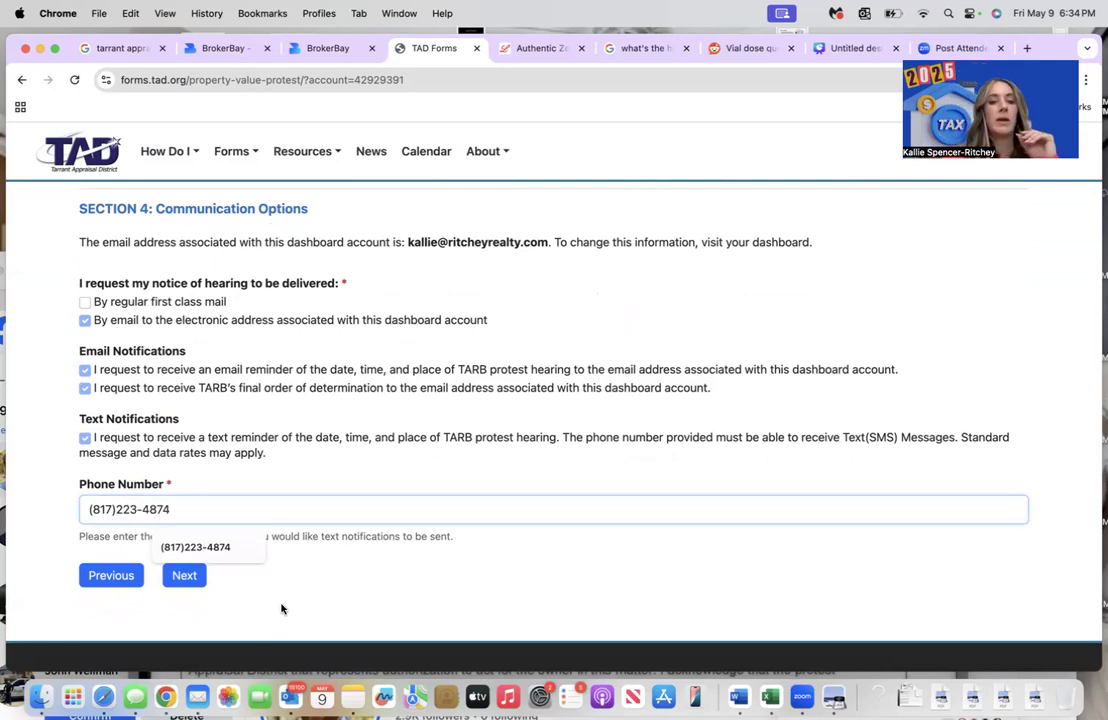
left_click(184, 578)
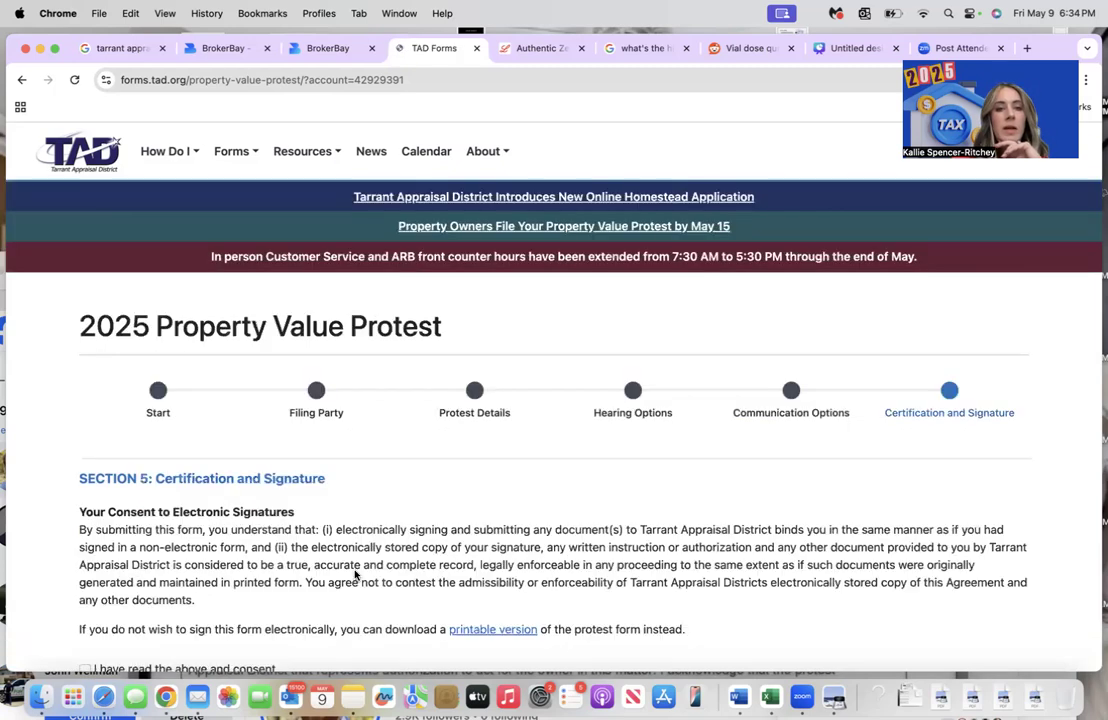
- Consent to electronic signing, submit the protest, and return to the dashboard
scroll(354, 575, "down", 5)
scroll(354, 575, "up", 2)
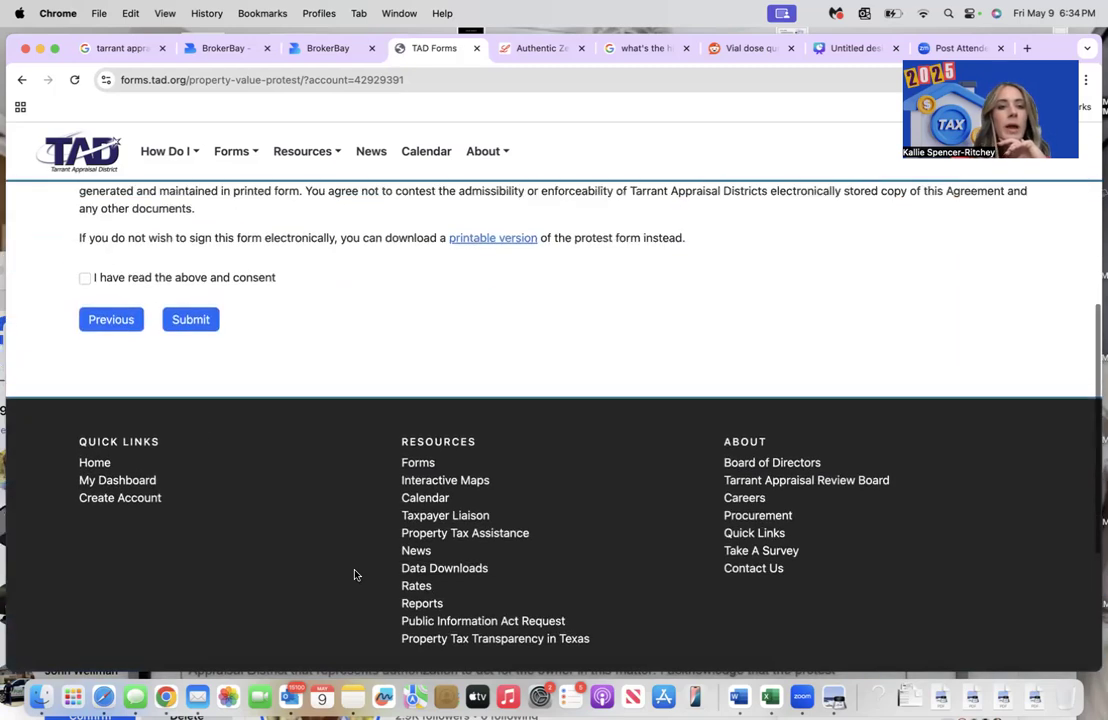
left_click(86, 278)
left_click(203, 322)
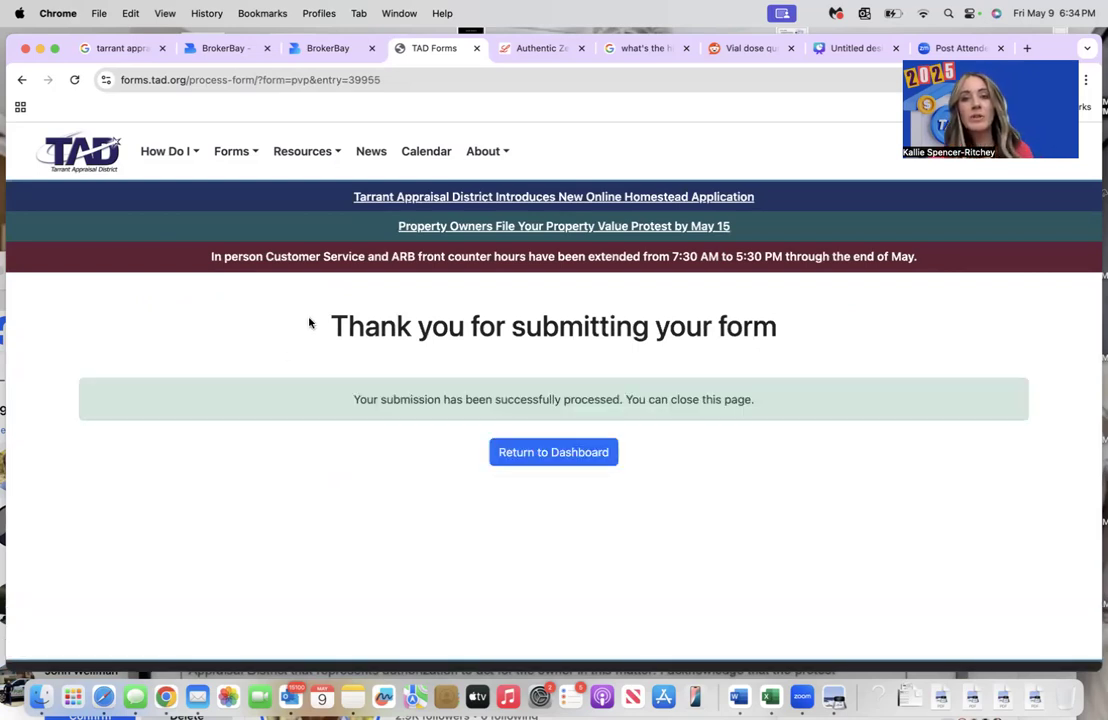
left_click(530, 461)
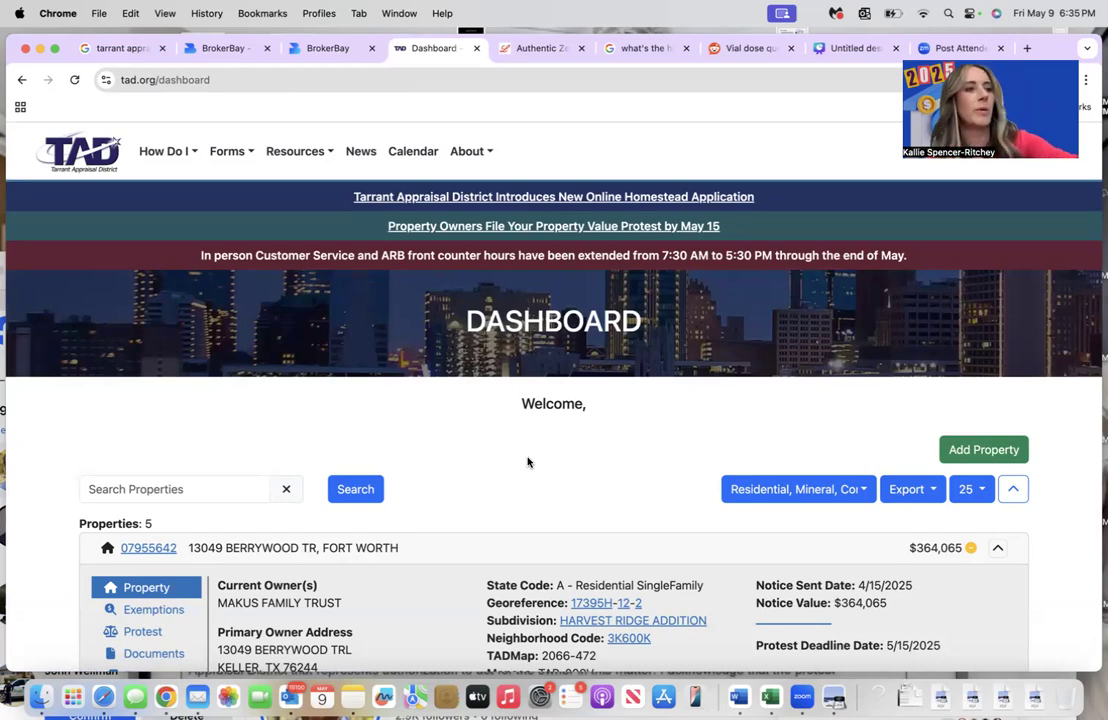
- Check the $340,000 property's exemptions, protest status and 2024 documents, then start Value Negotiation
scroll(528, 462, "down", 10)
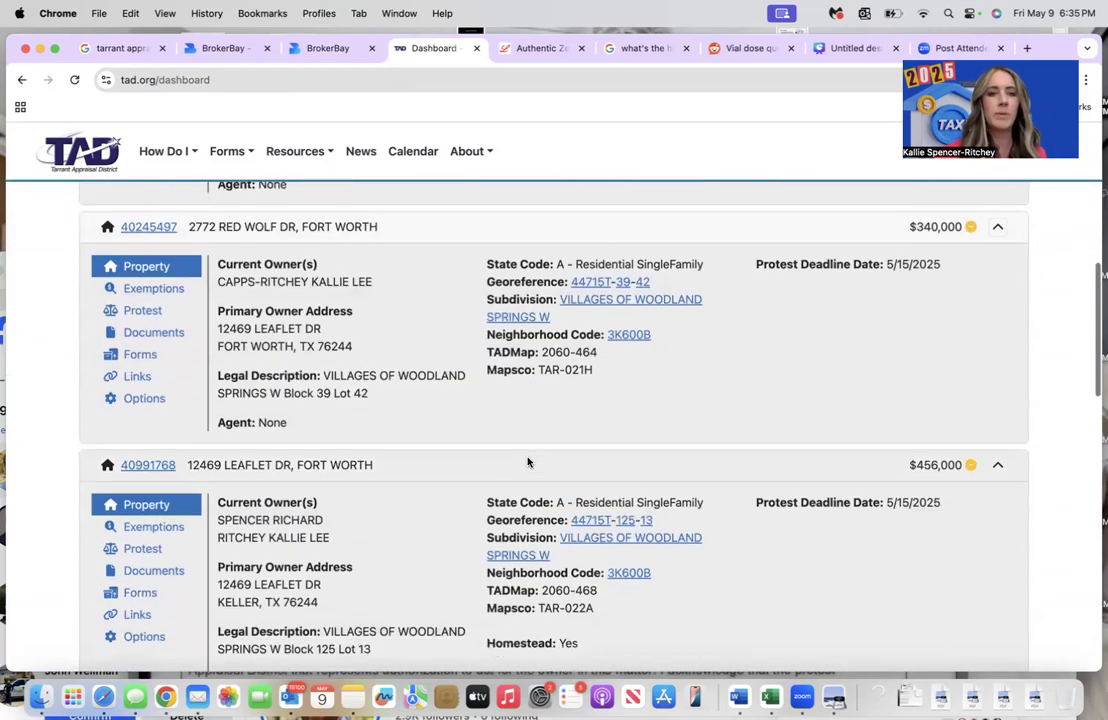
left_click(160, 282)
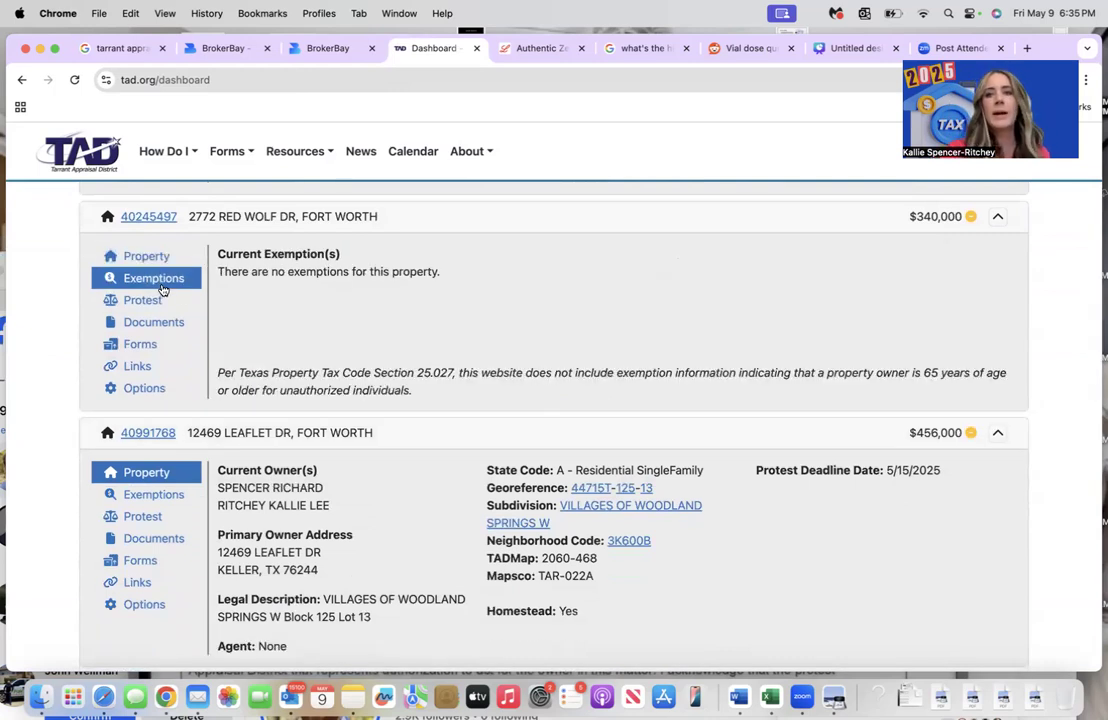
left_click(155, 302)
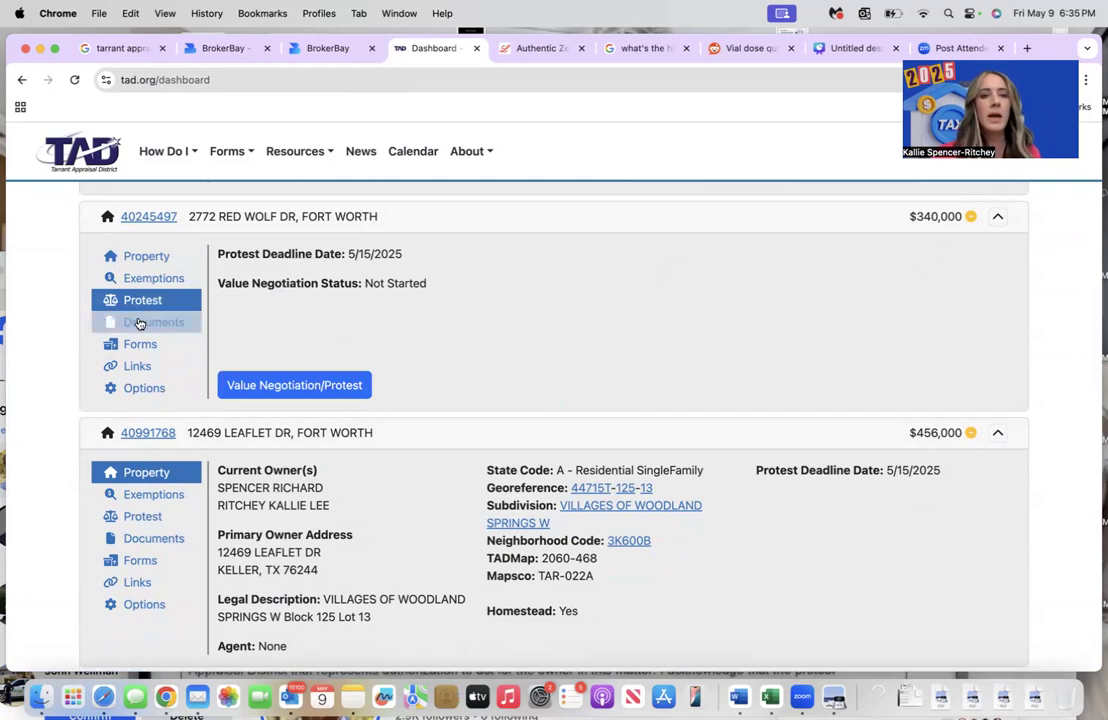
left_click(143, 322)
left_click(708, 276)
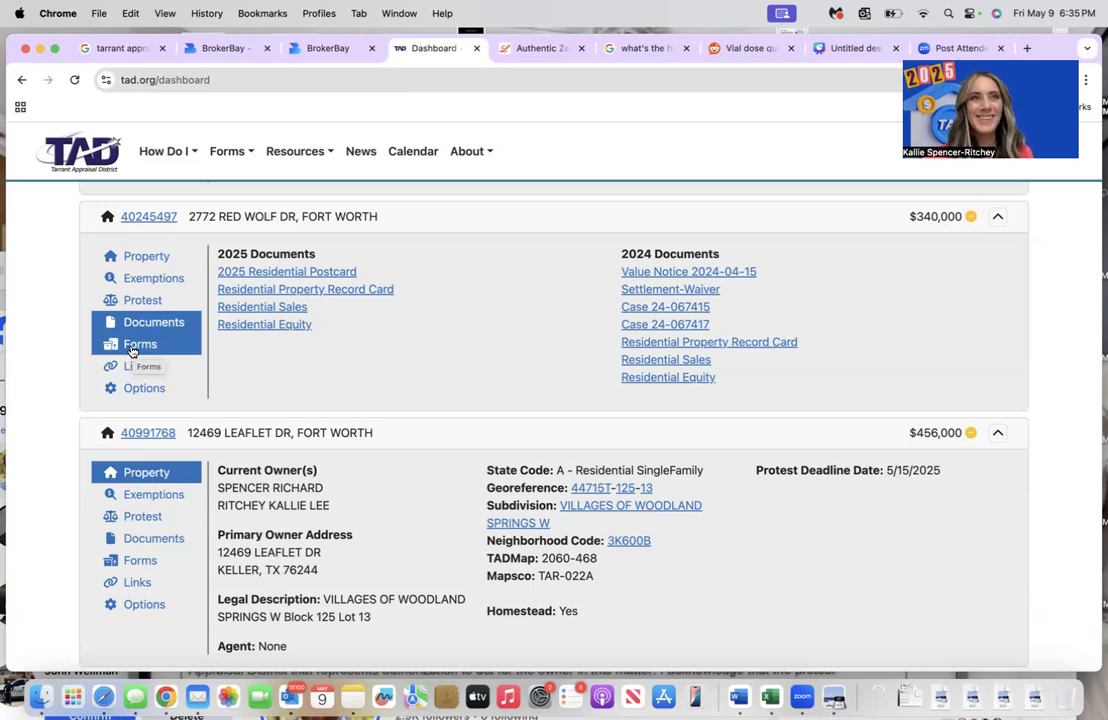
left_click(128, 302)
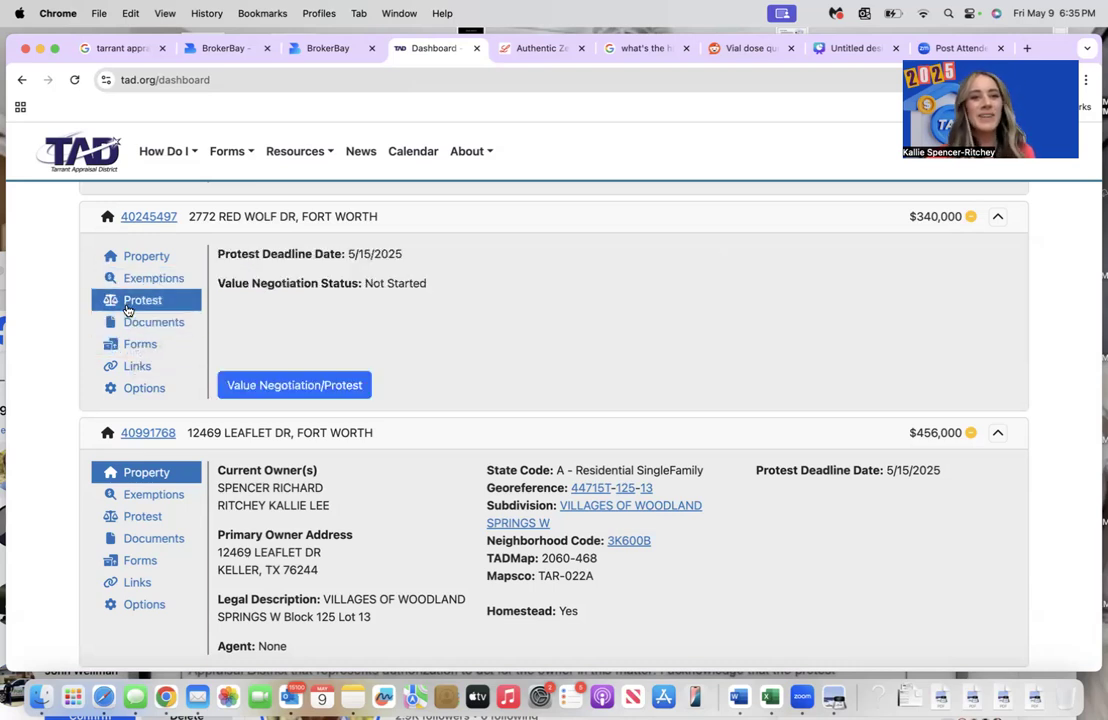
left_click(281, 396)
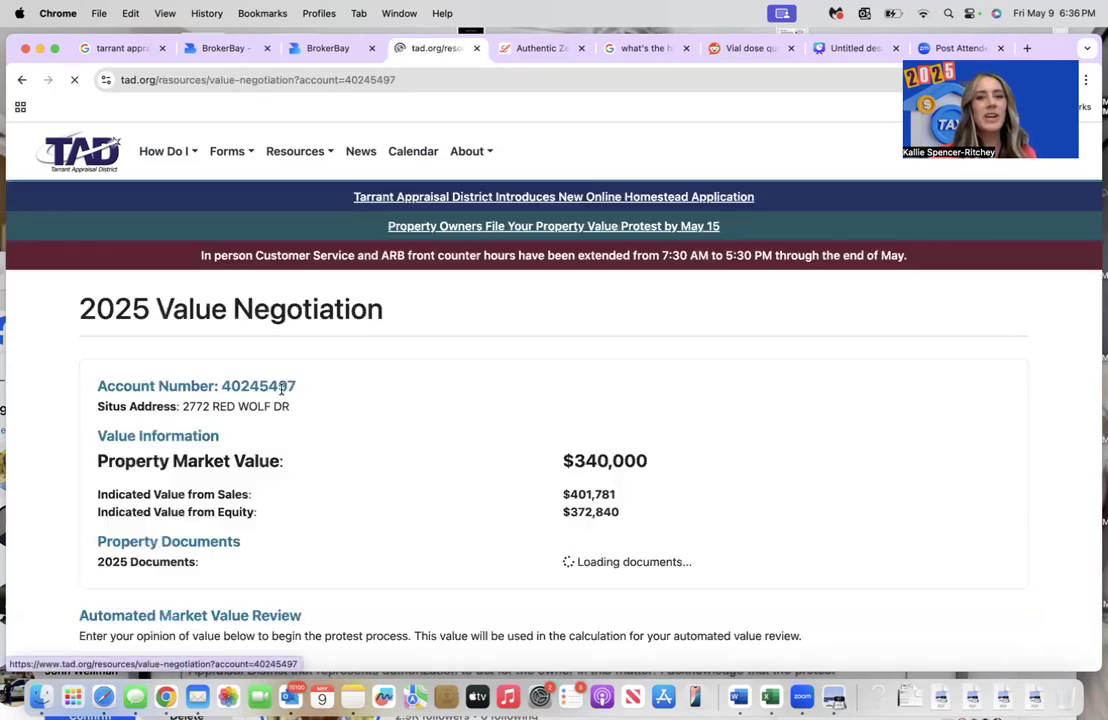
- Enter $325,000 as the opinion of market value and submit it for review
scroll(443, 467, "down", 5)
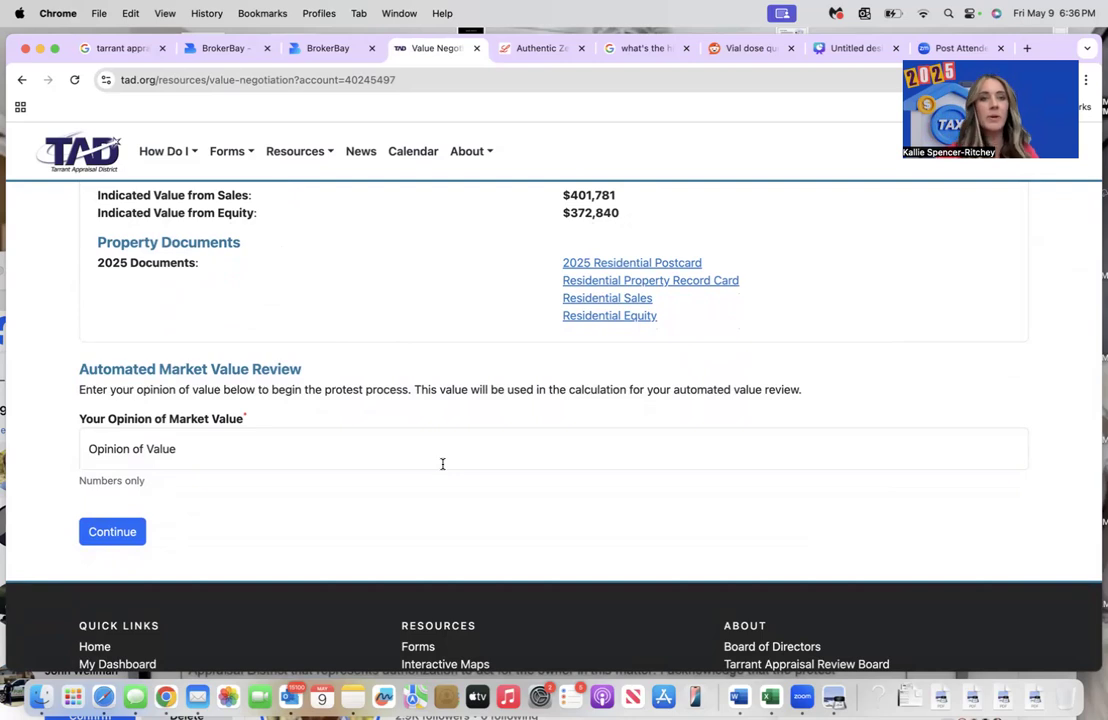
scroll(442, 464, "up", 3)
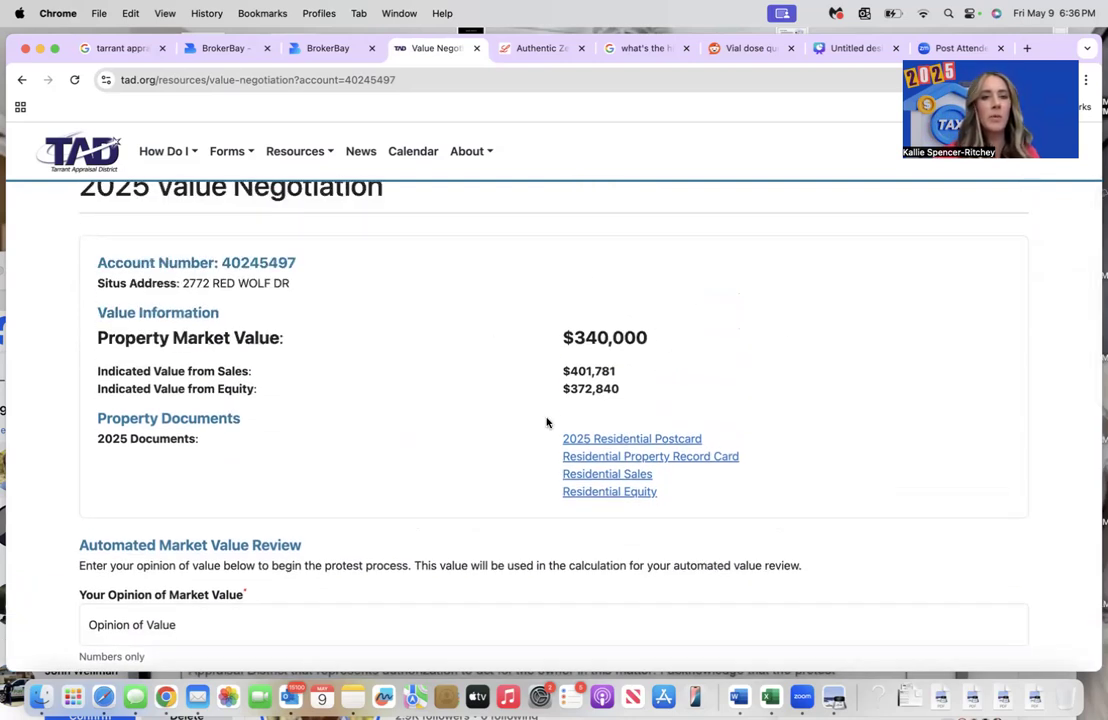
scroll(547, 423, "down", 3)
left_click(174, 484)
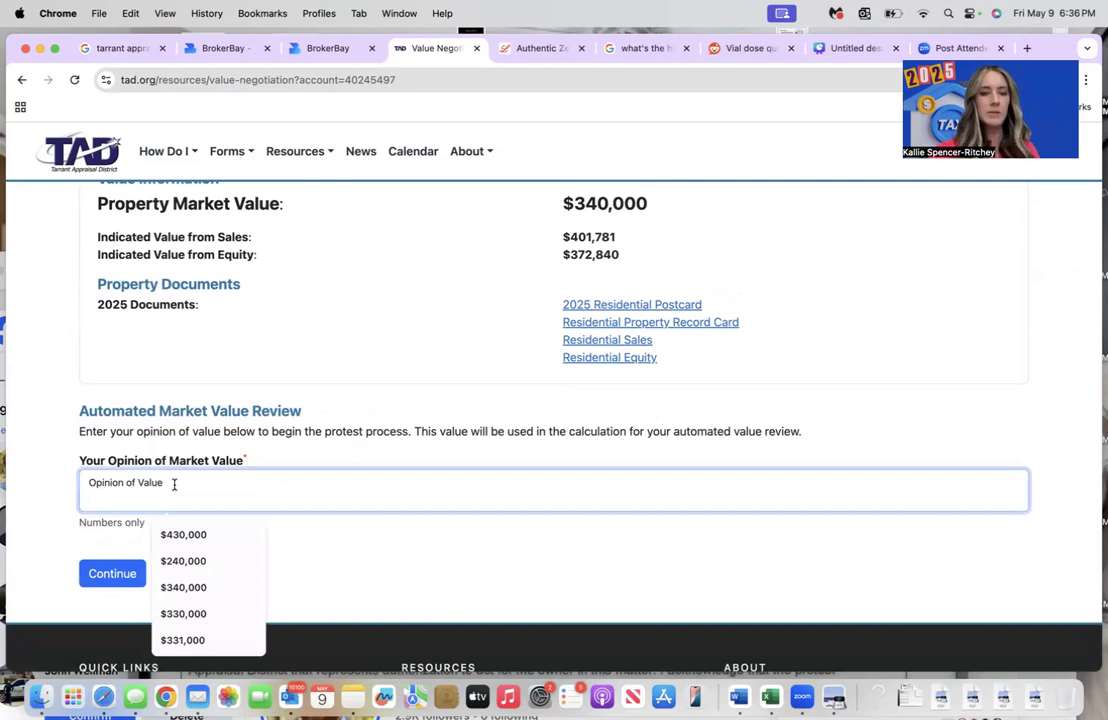
type("$325,")
type("00")
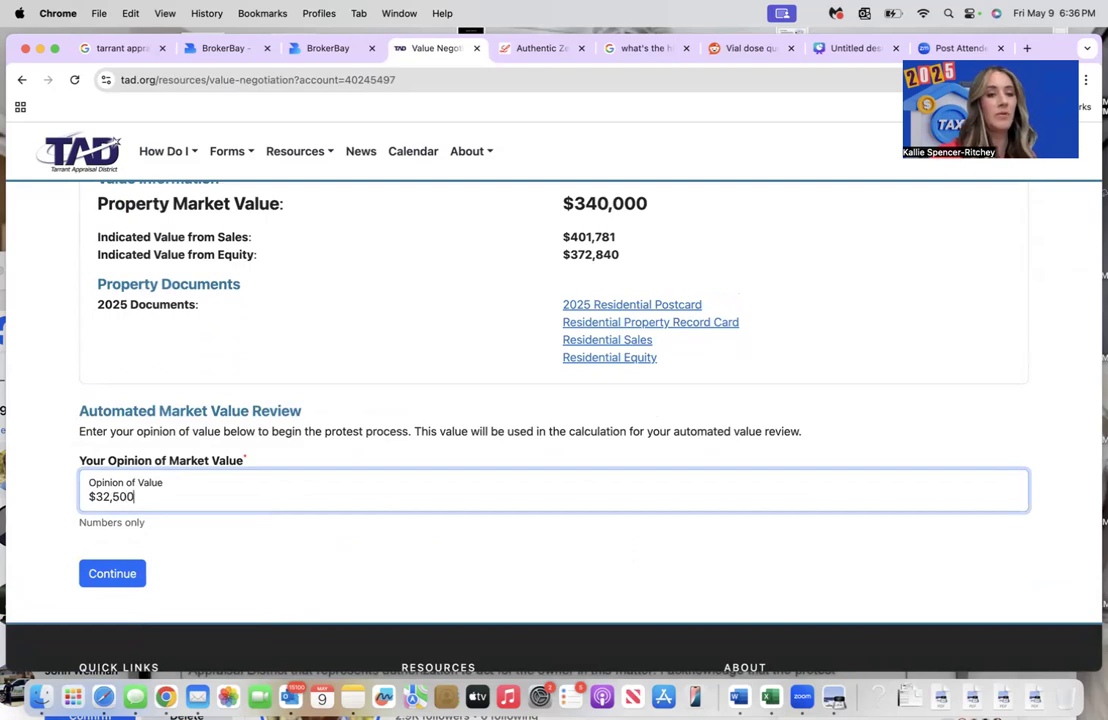
type("0")
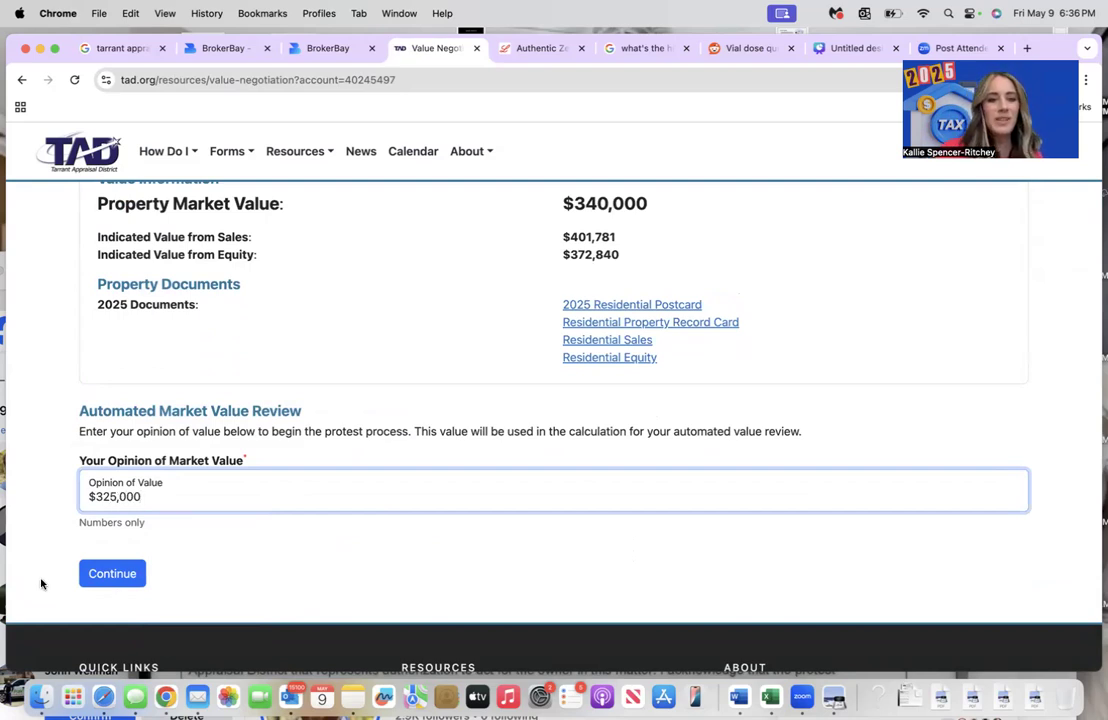
left_click(113, 576)
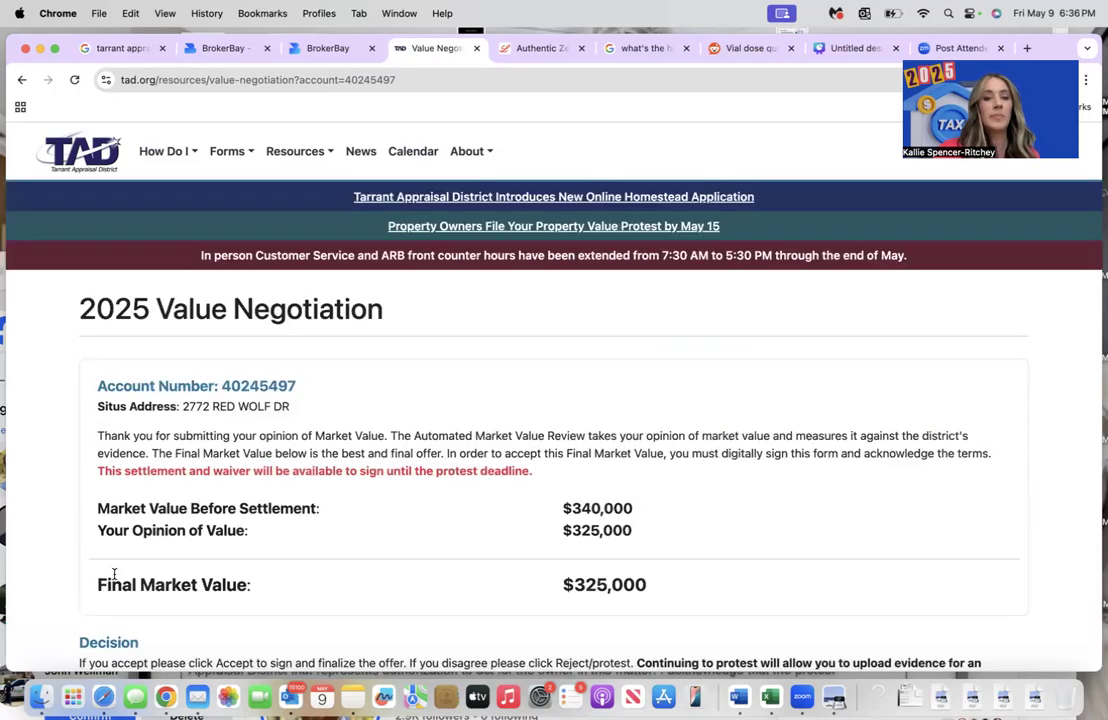
- Accept the $325,000 offer, consent to electronic signature, and submit the signed acceptance
scroll(114, 575, "down", 5)
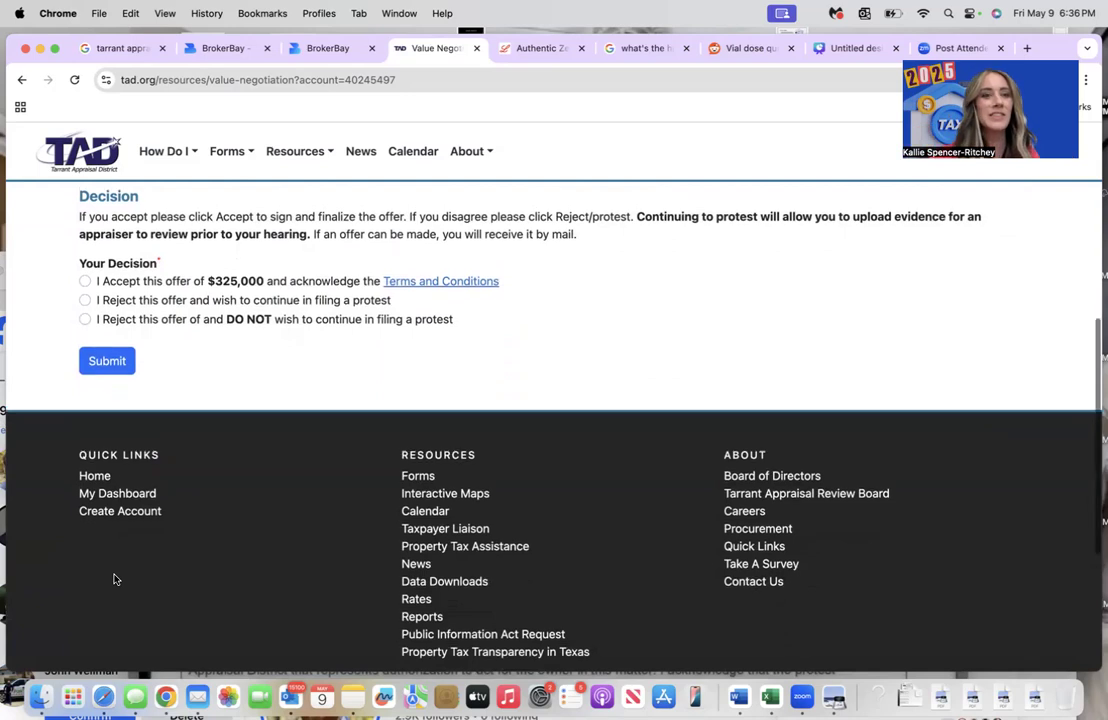
scroll(114, 579, "up", 1)
left_click(85, 301)
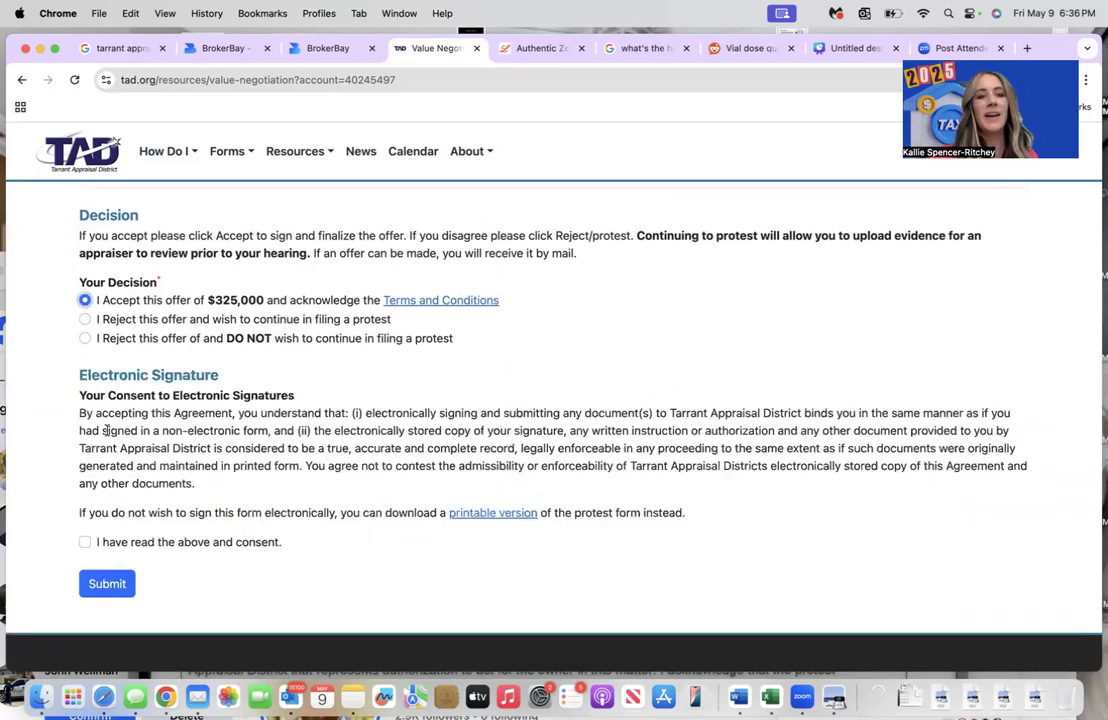
left_click(85, 542)
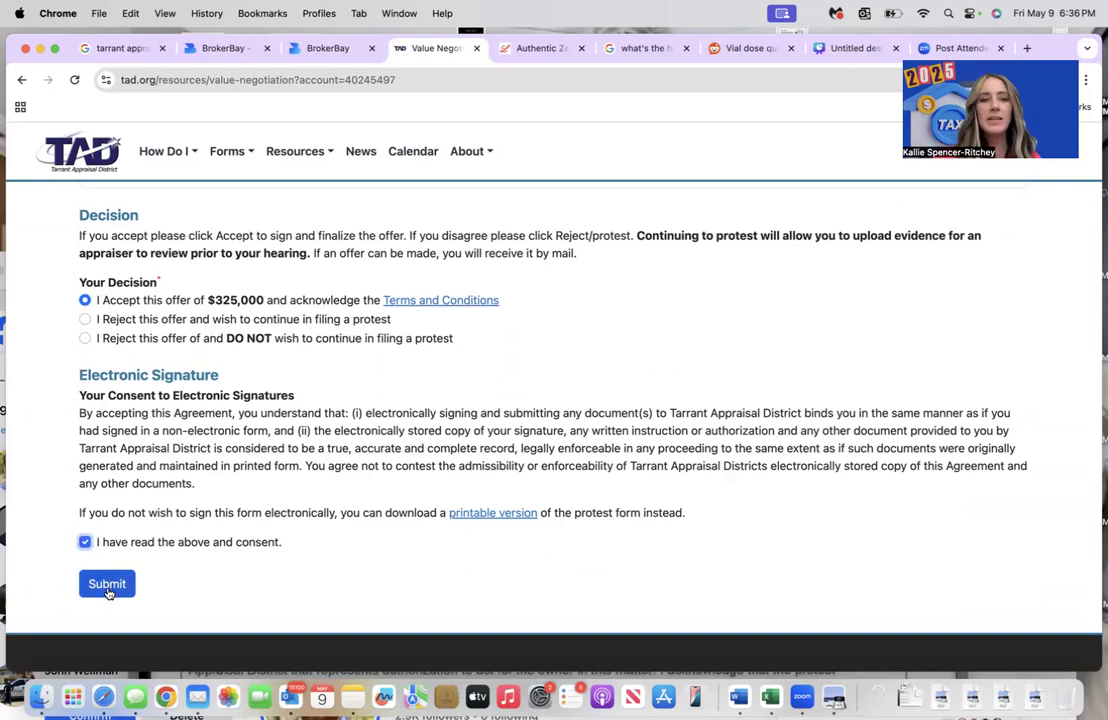
left_click(107, 585)
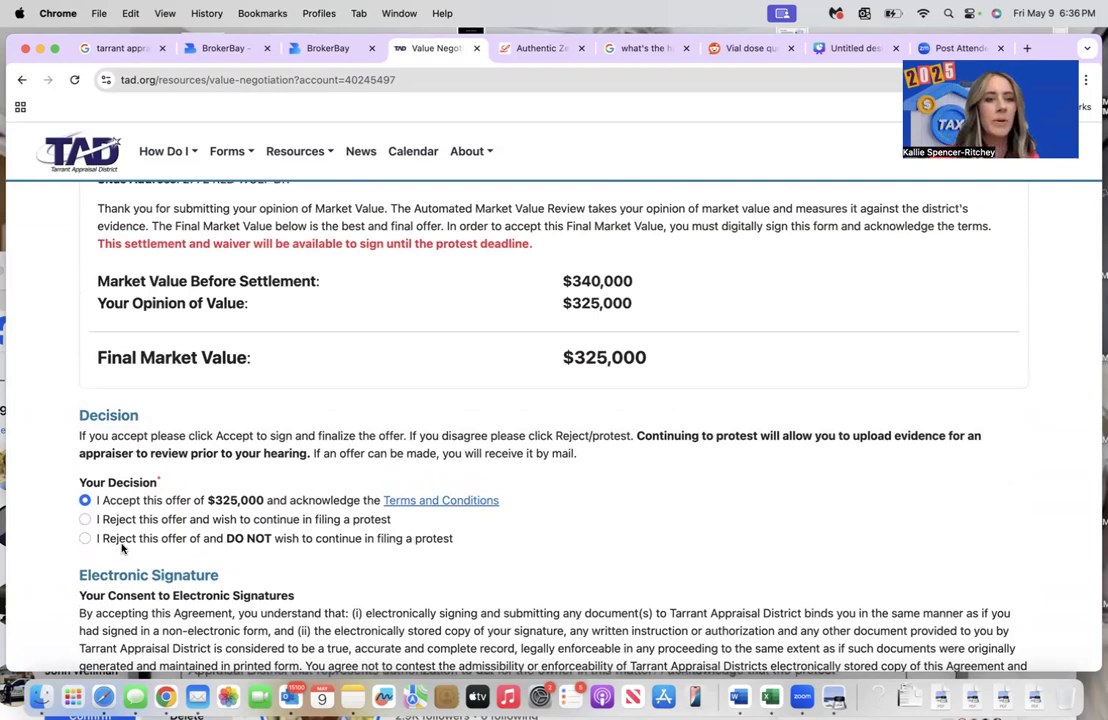
scroll(110, 547, "down", 5)
left_click(97, 470)
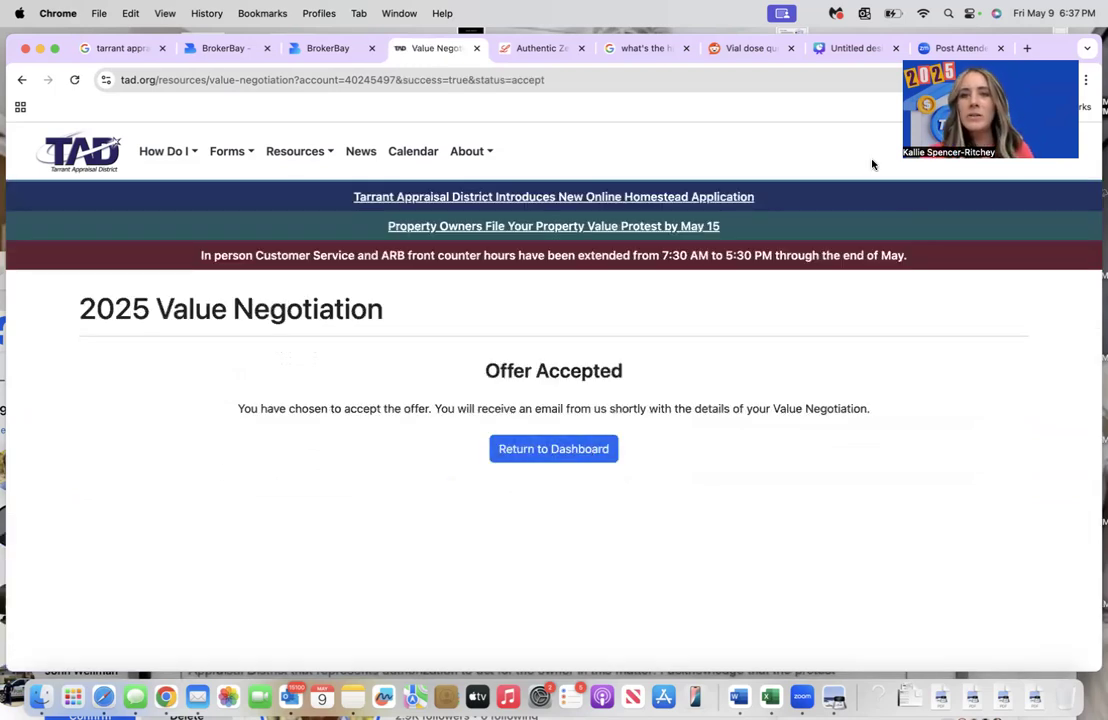
left_click(545, 452)
scroll(552, 445, "down", 5)
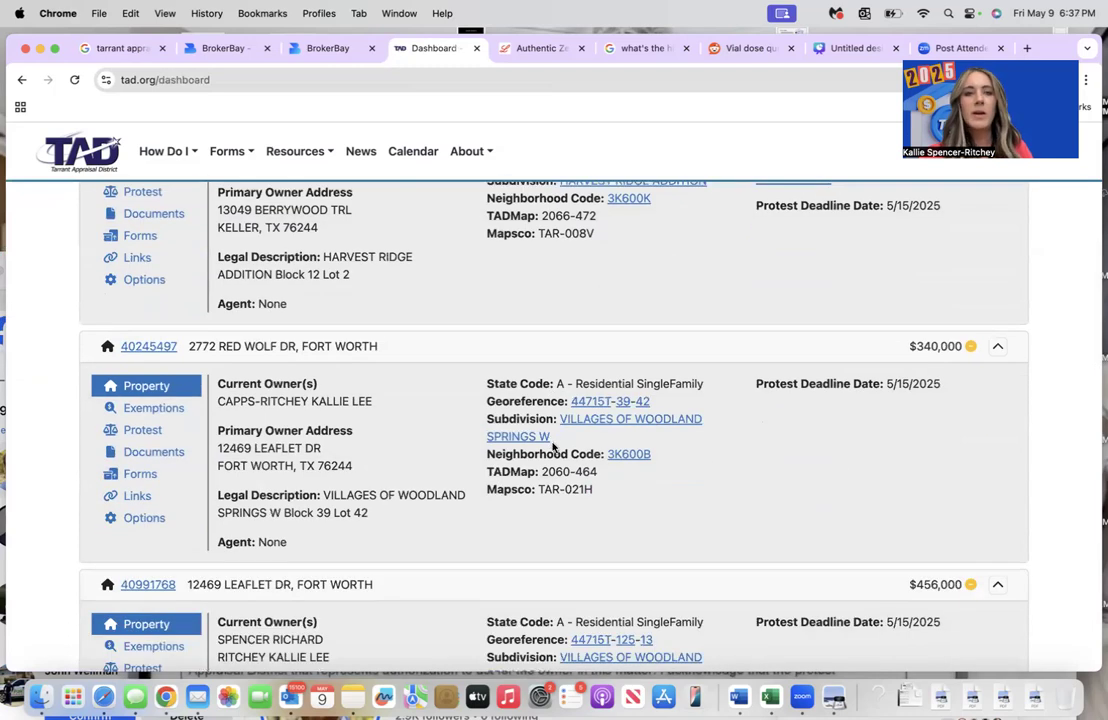
scroll(552, 443, "down", 1)
scroll(552, 447, "down", 1)
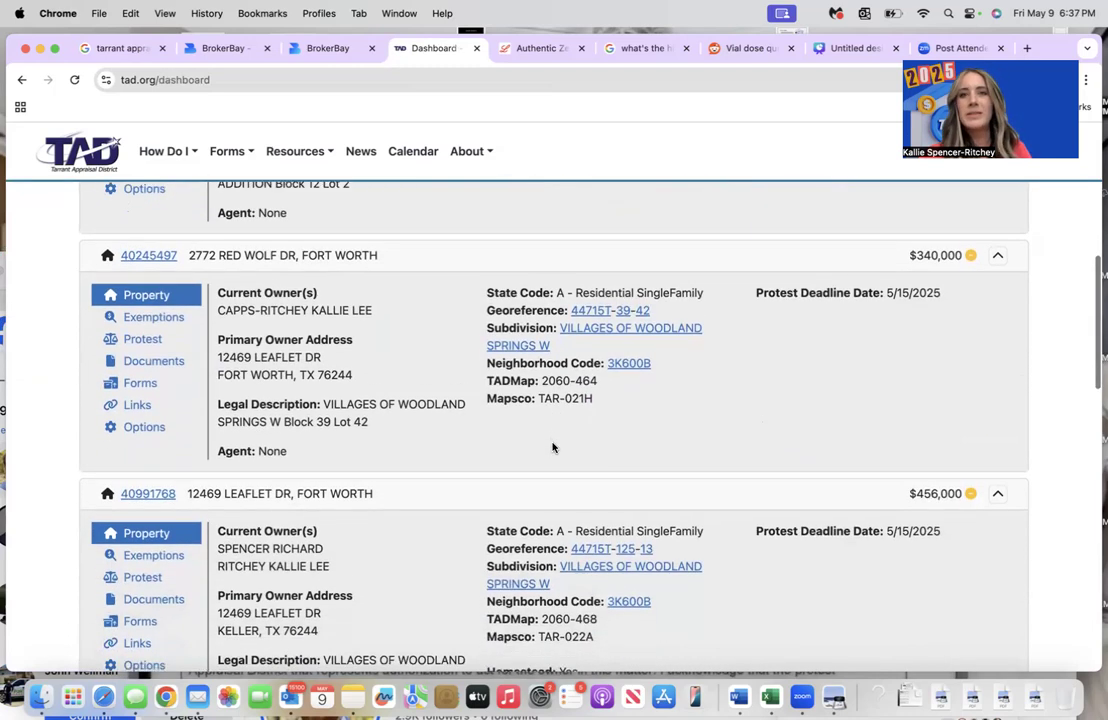
scroll(552, 447, "down", 1)
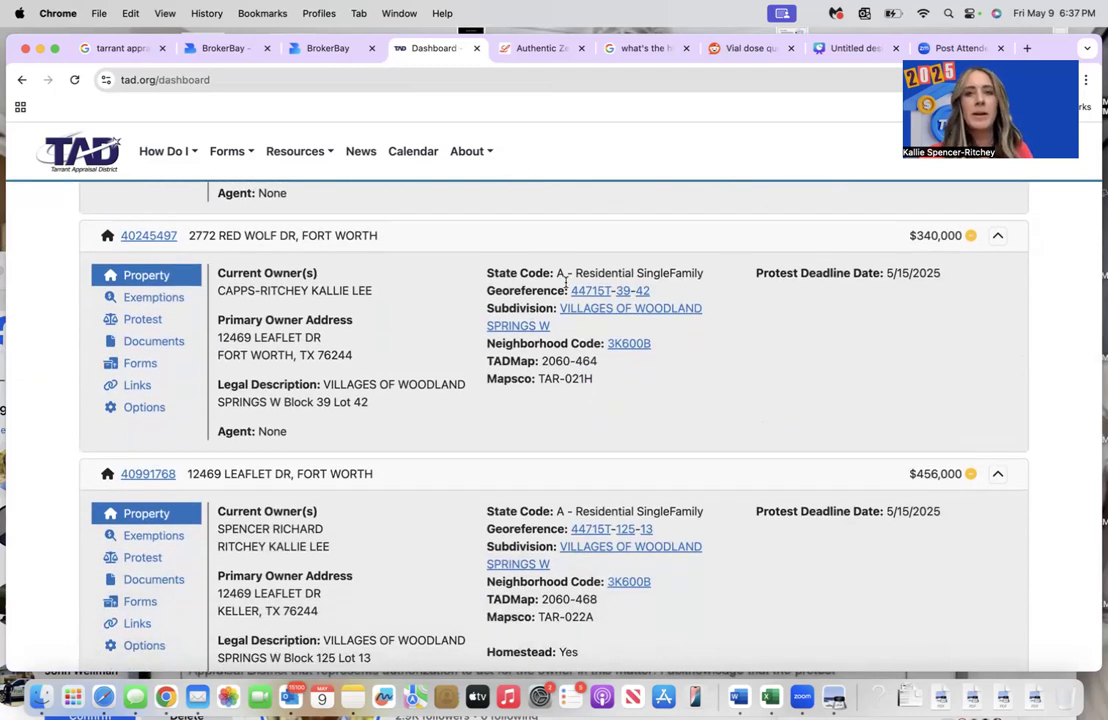